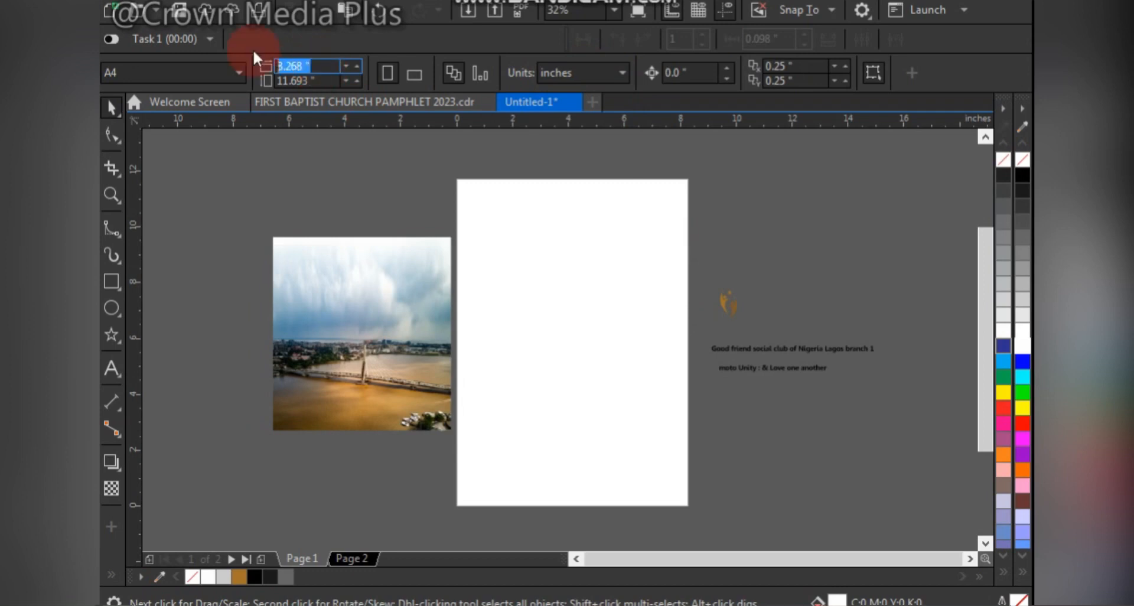
- Set the page size to 2.75 inches wide and 6.75 inches high
type("2.7")
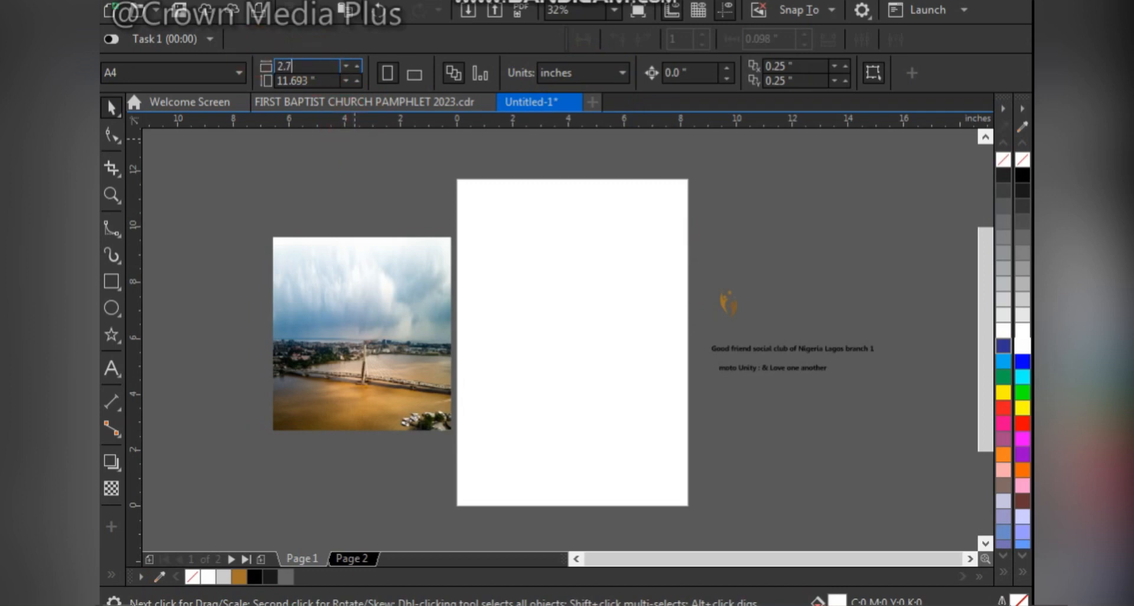
type("5")
key("Tab")
type("6.")
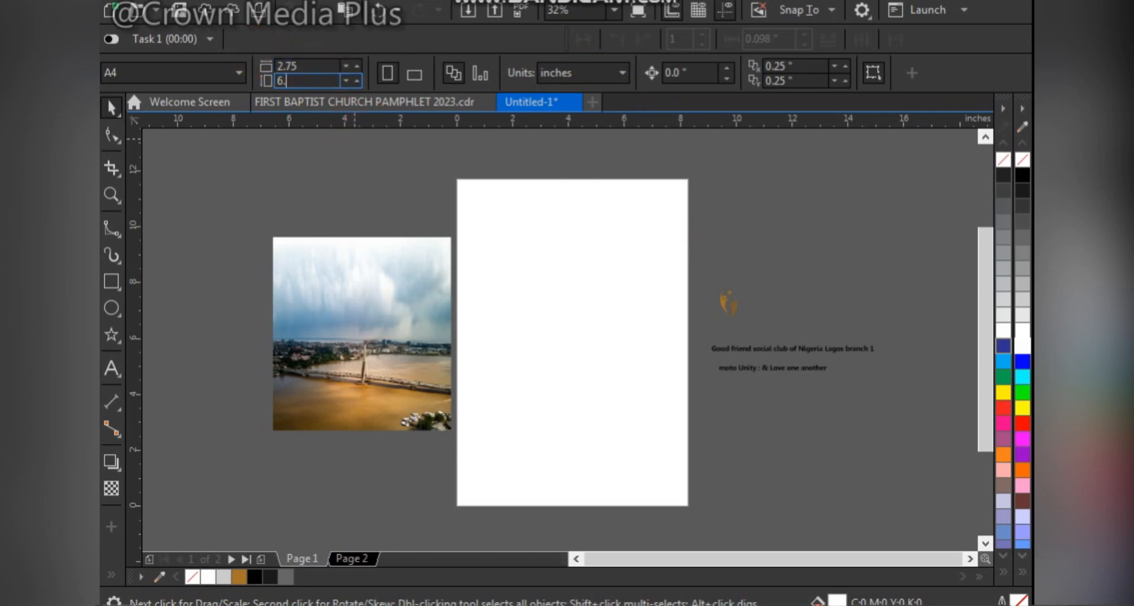
type("75")
key("Return")
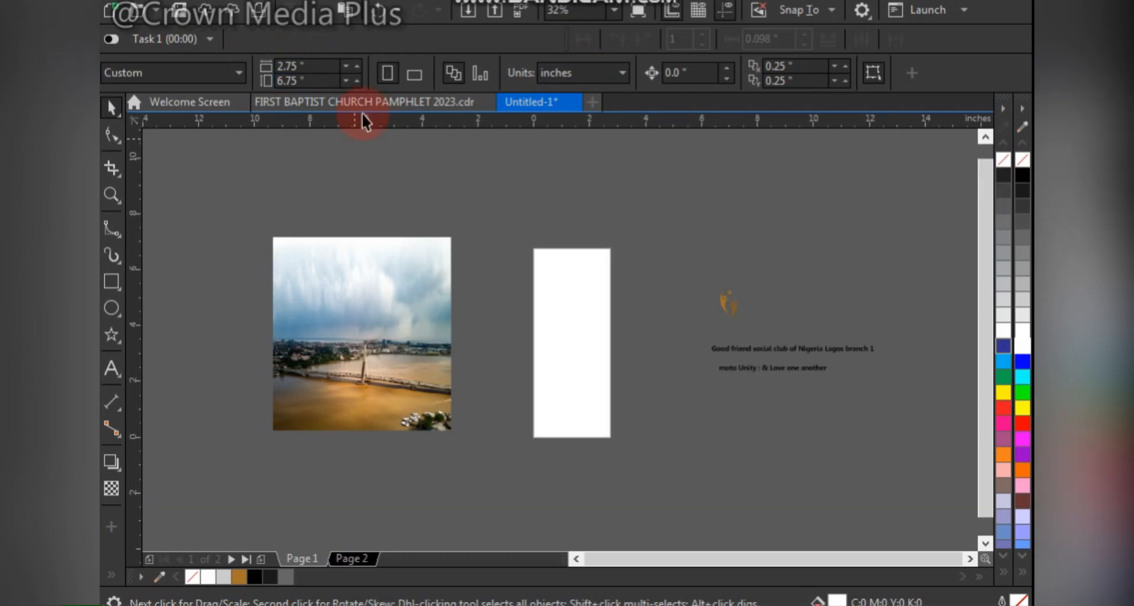
- Create a rectangle frame that matches the resized page
key("z")
left_click_drag(521, 237, 618, 447)
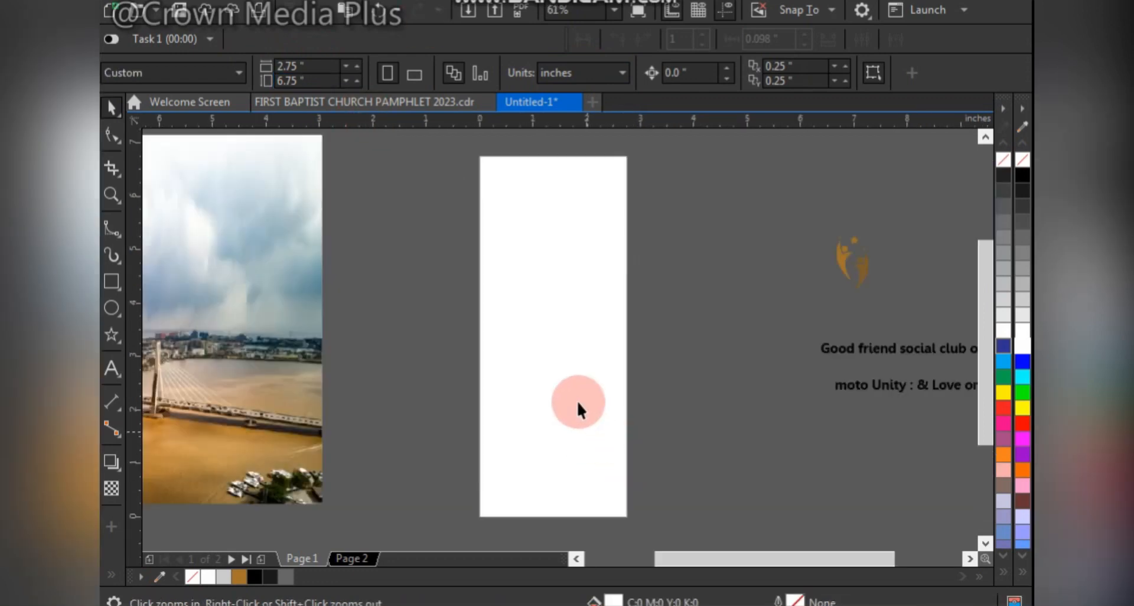
key("space")
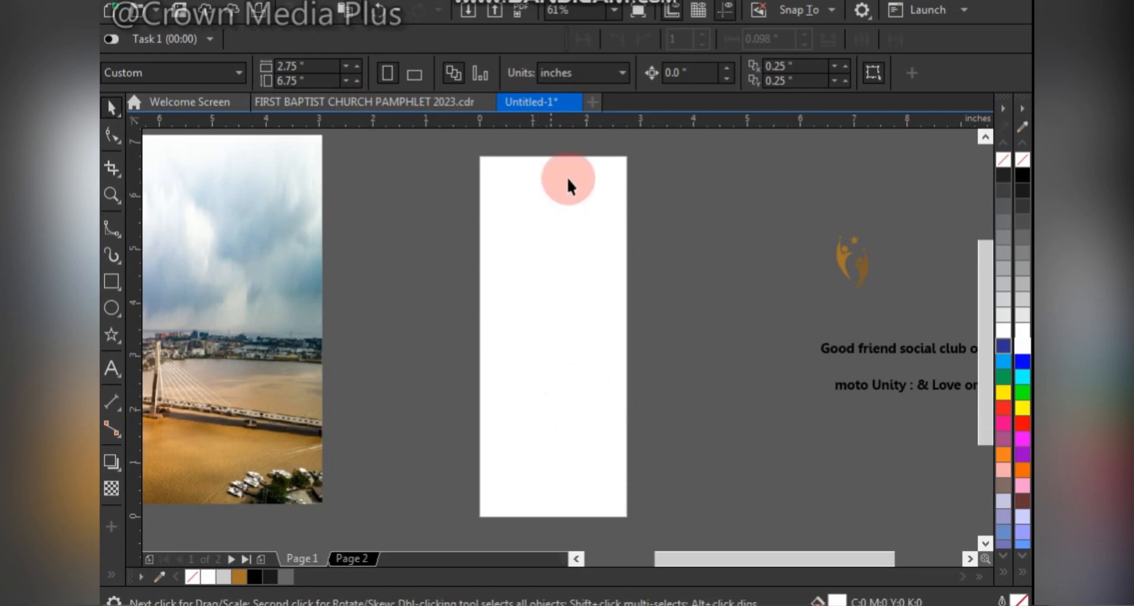
double_click(110, 282)
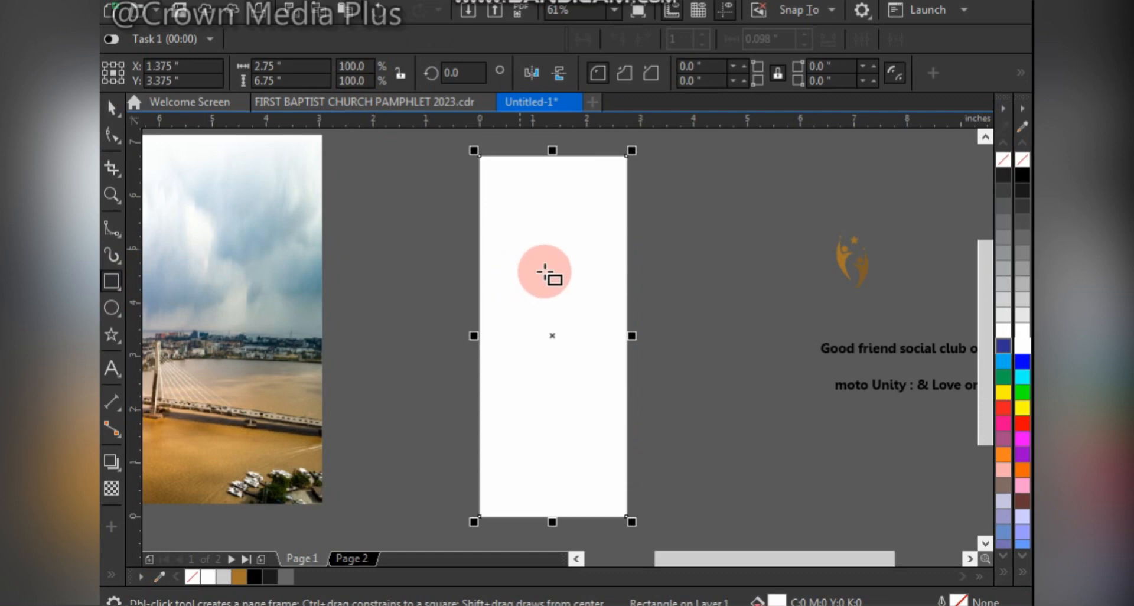
key("space")
mouse_move(552, 336)
left_mouse_down()
mouse_move(694, 344)
mouse_move(699, 331)
left_mouse_up()
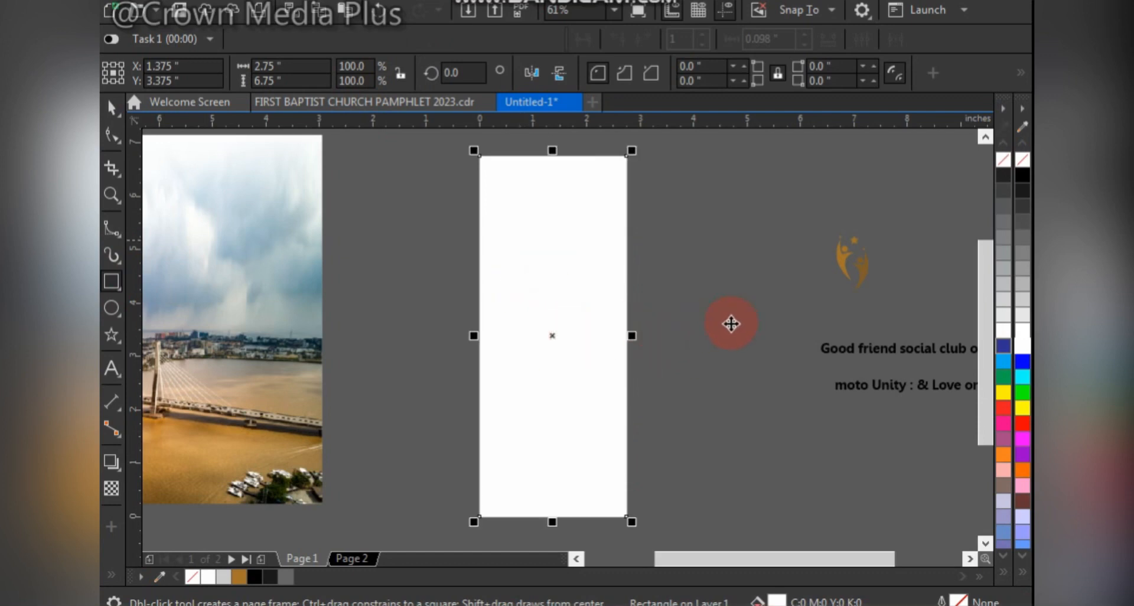
left_click_drag(547, 323, 730, 338)
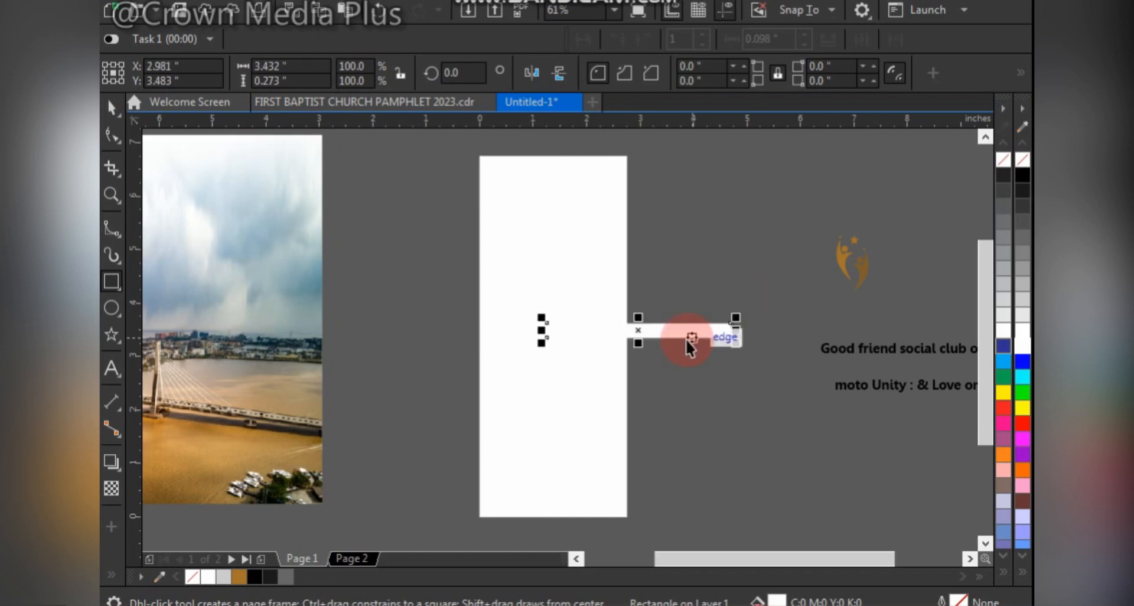
key("space")
key("Delete")
- Fill the page-sized rectangle with light grey (#B3B3B3) and centre it on the page
left_click(623, 308)
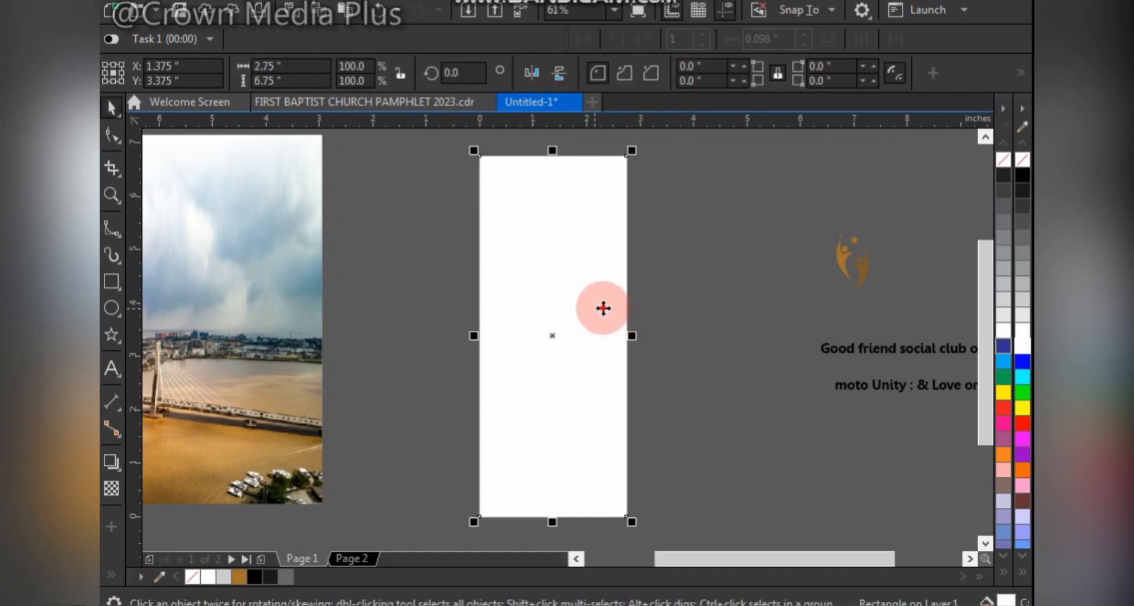
left_click_drag(601, 307, 752, 316)
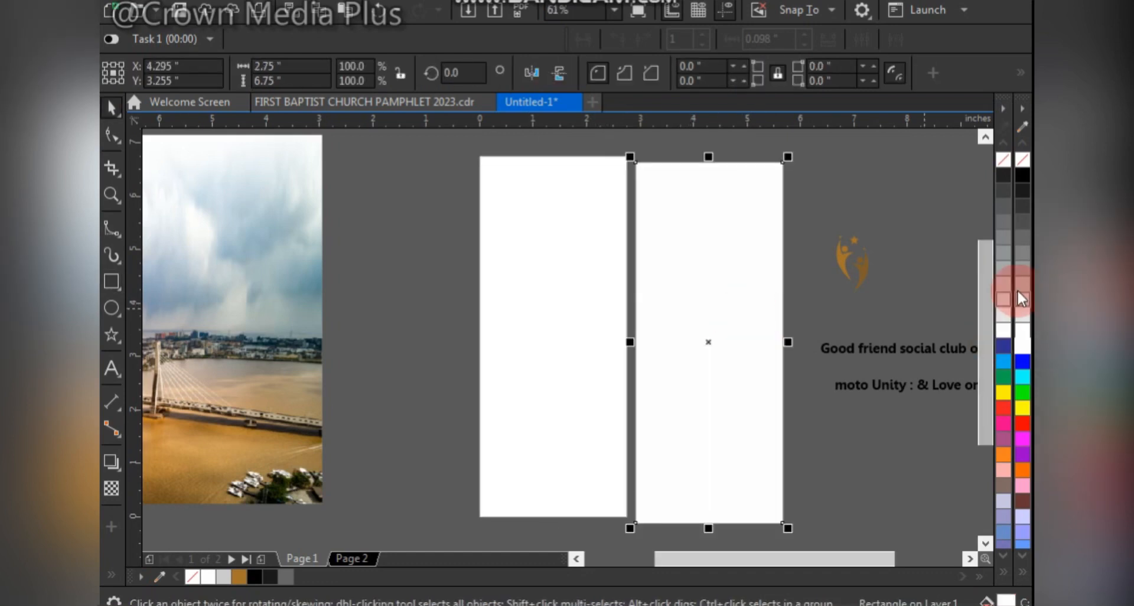
left_click_drag(1017, 289, 628, 240)
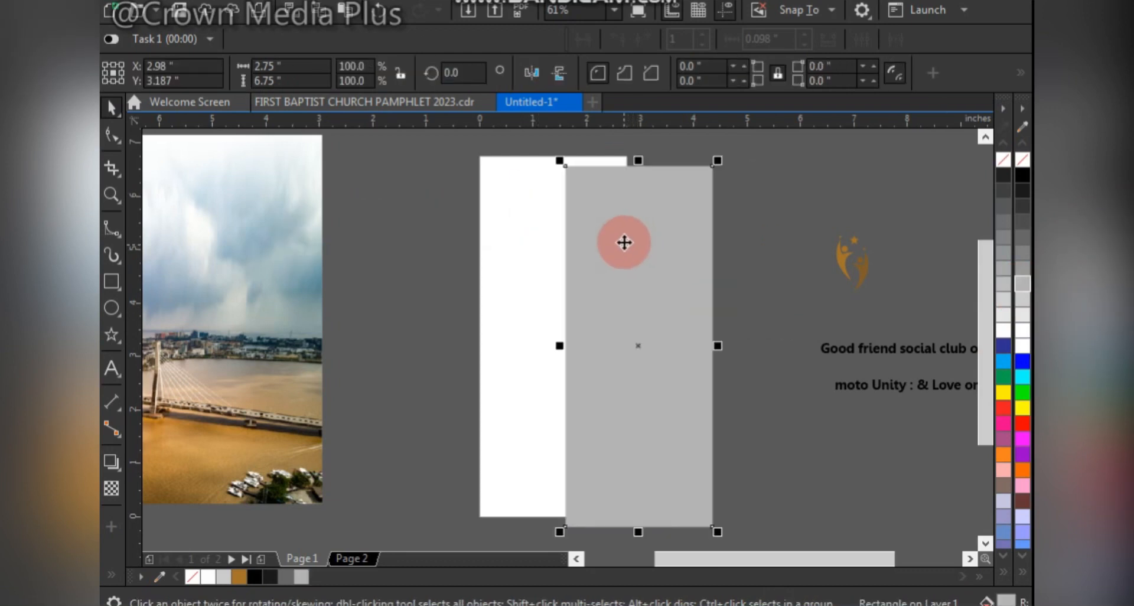
key("p")
left_click(675, 225)
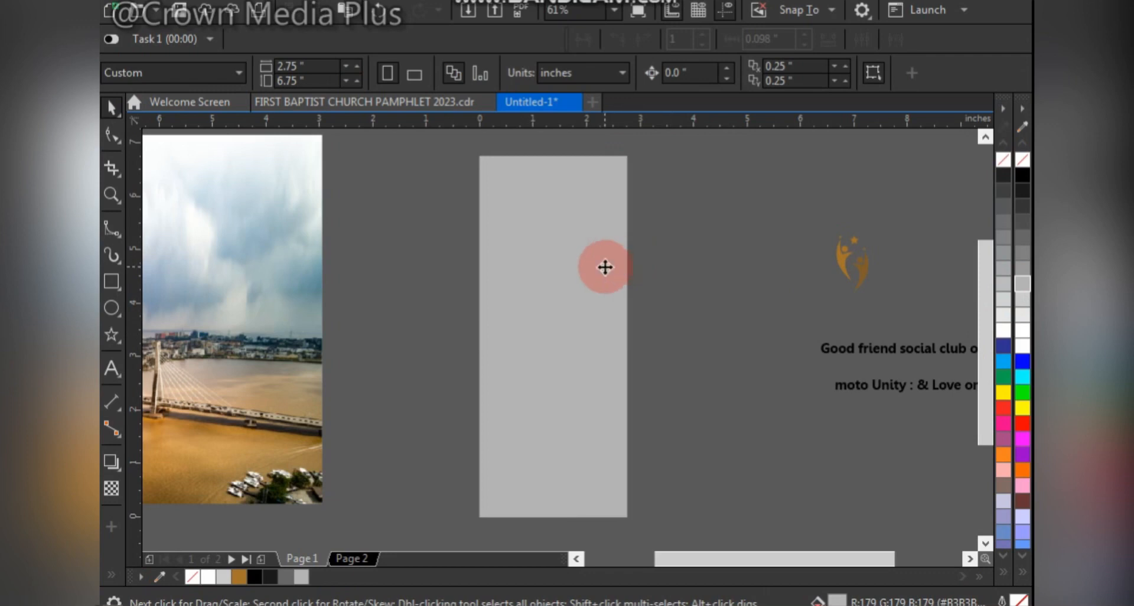
left_click(612, 278)
- PowerClip the bridge and skyline photo inside the grey page-sized rectangle
left_click_drag(260, 274, 557, 297)
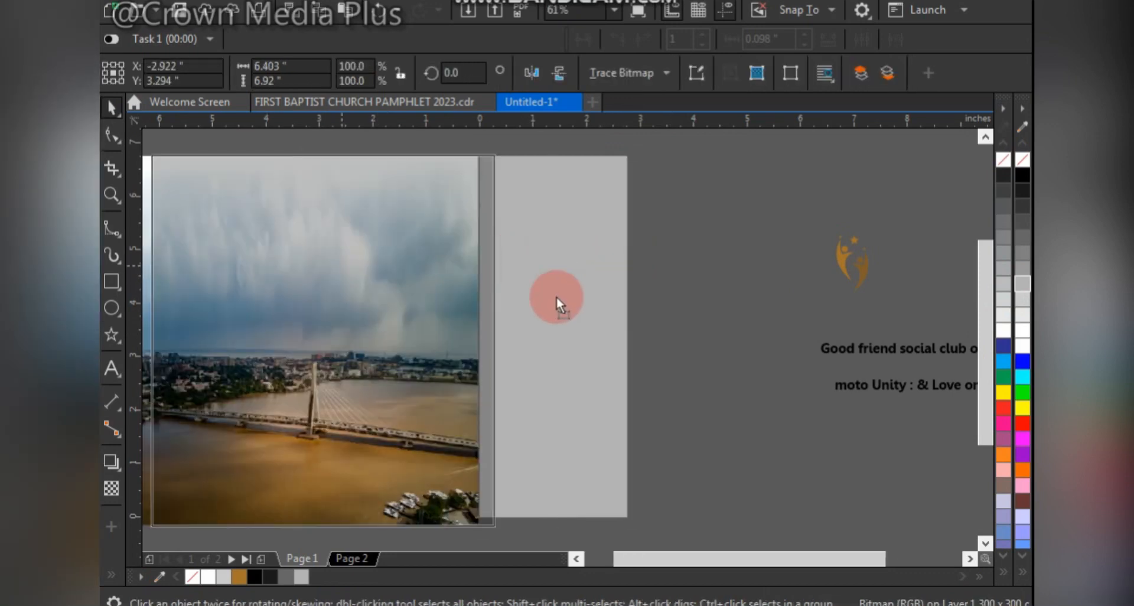
left_click_drag(402, 282, 402, 282)
left_click_drag(458, 376, 423, 335)
left_click(553, 304)
left_click(360, 356)
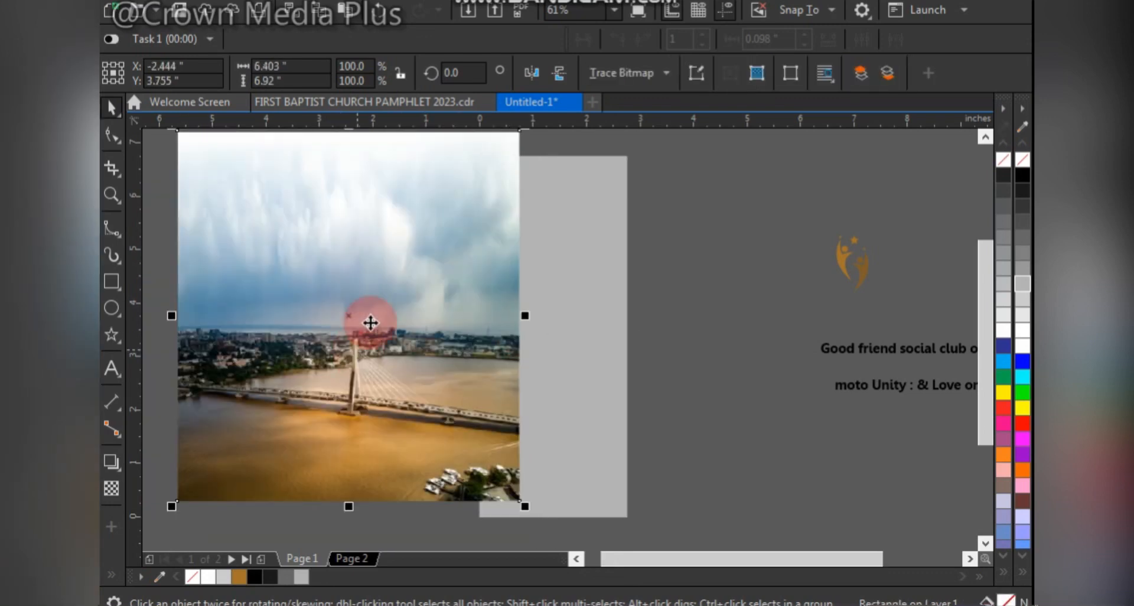
left_click_drag(443, 278, 551, 288)
left_click(597, 349)
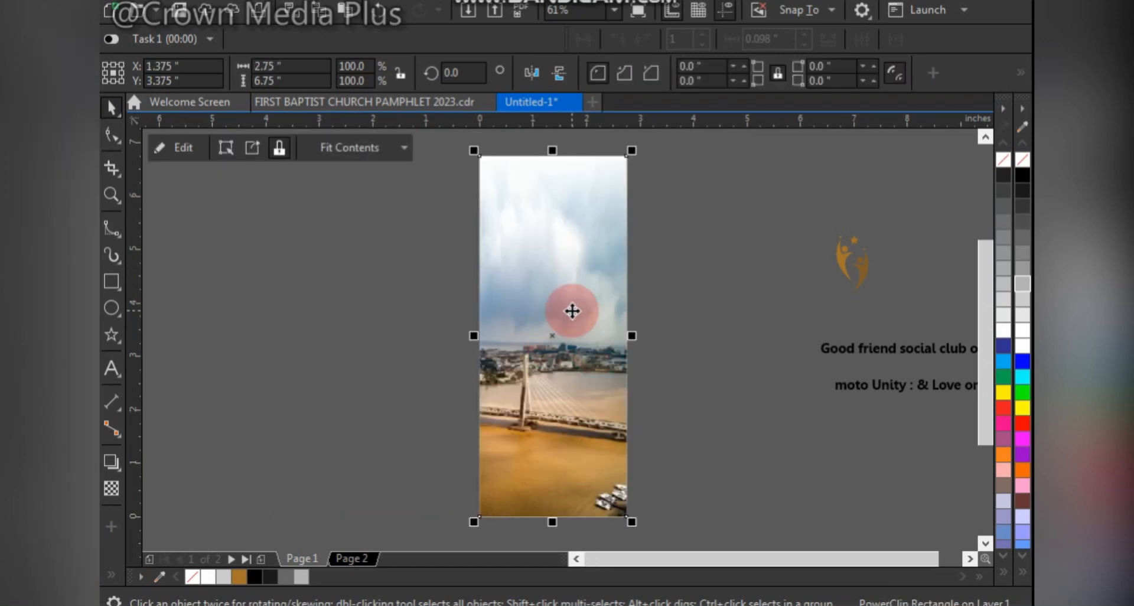
- Edit the PowerClip contents, shift the bridge photo slightly toward the left within its frame, and finish editing
right_click(572, 311)
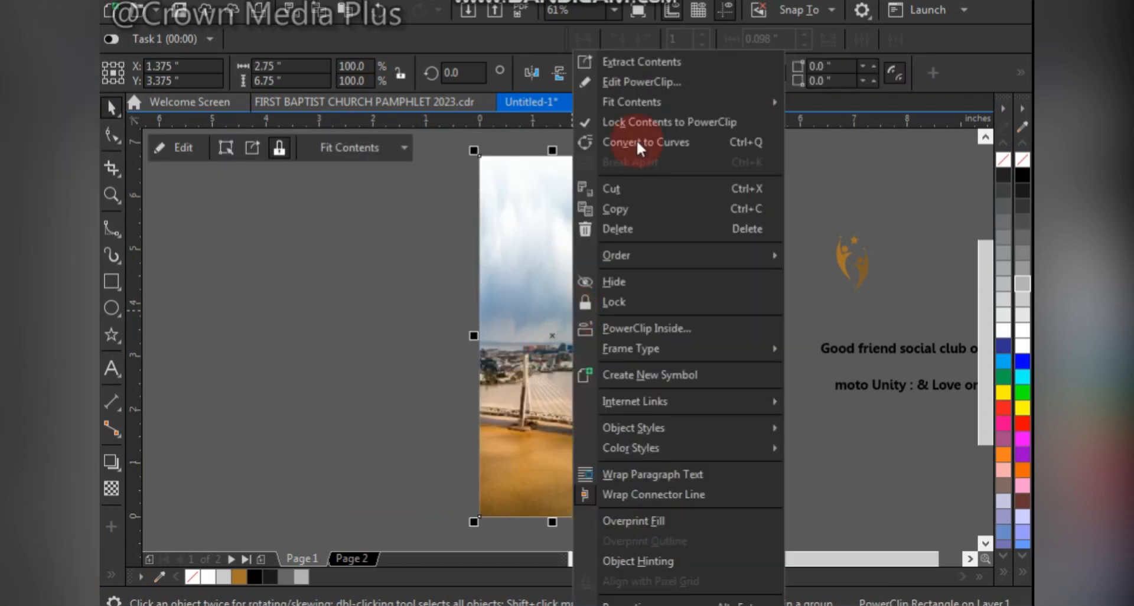
left_click(644, 83)
left_click(576, 295)
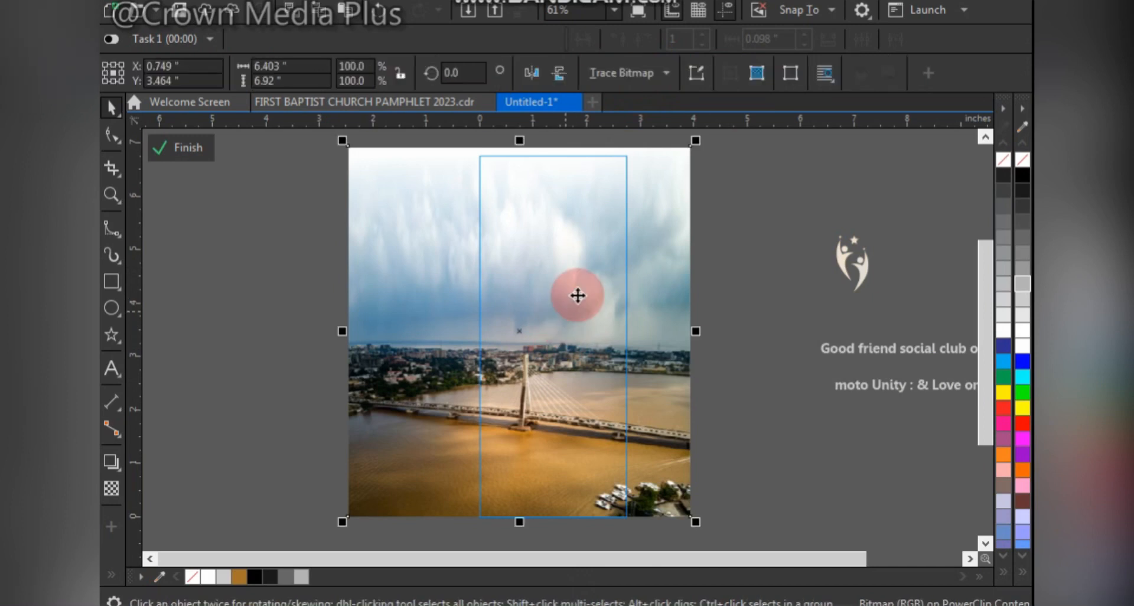
mouse_move(575, 296)
left_mouse_down()
mouse_move(563, 299)
mouse_move(585, 302)
left_mouse_up()
left_click(146, 66)
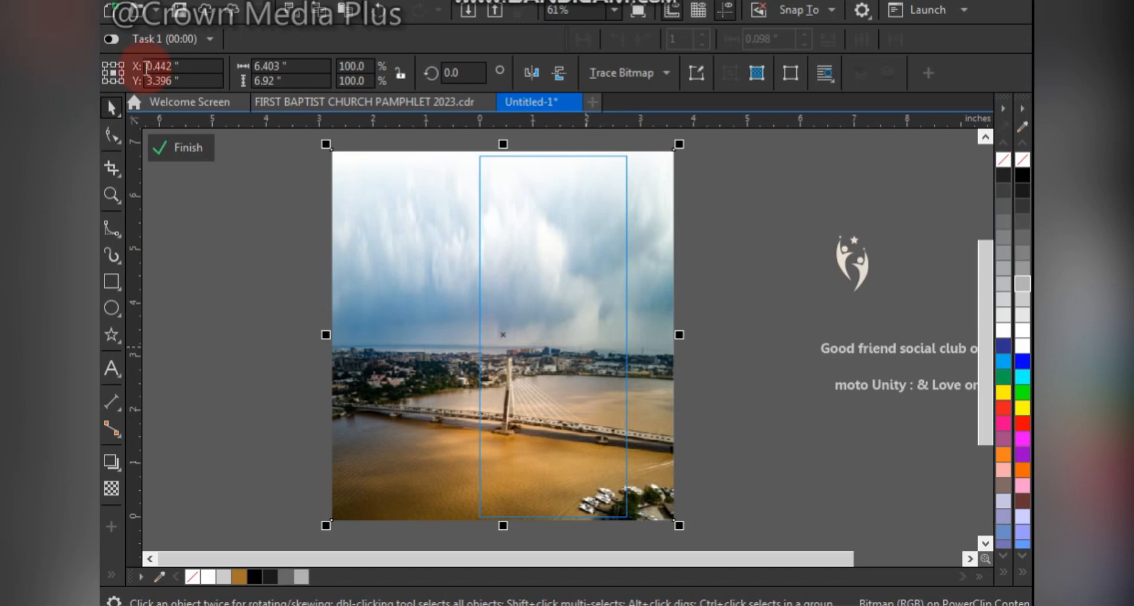
left_click(188, 148)
left_click(614, 211)
left_click(846, 196)
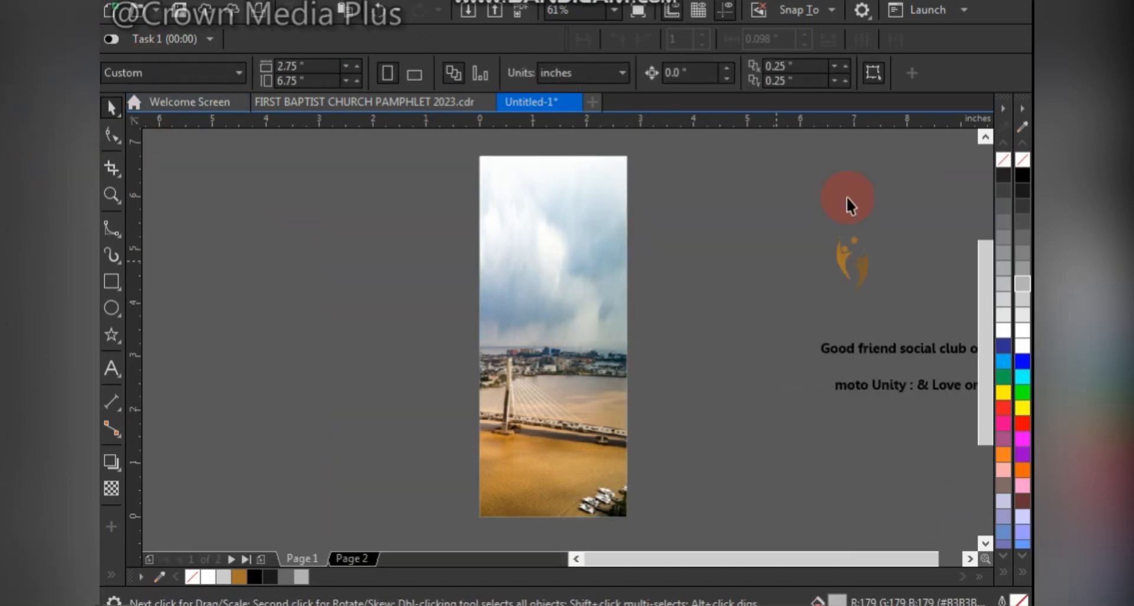
- Move the gold people logo onto the upper part of the page
scroll(849, 261, "up", 3)
scroll(800, 232, "down", 3)
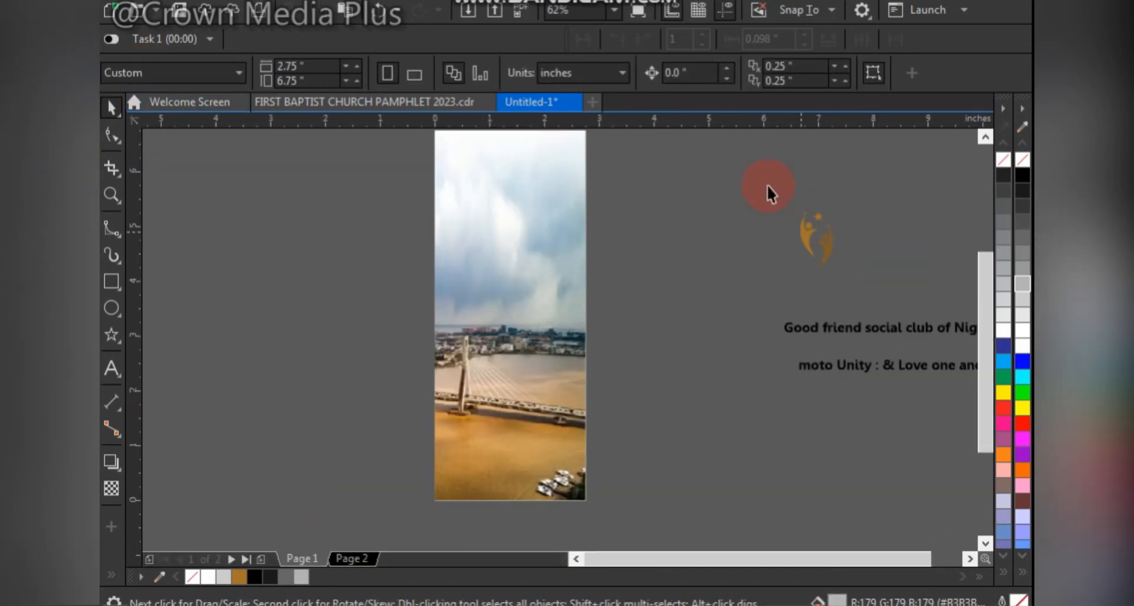
left_click_drag(768, 188, 874, 287)
left_click_drag(827, 241, 517, 181)
key("shift+F4")
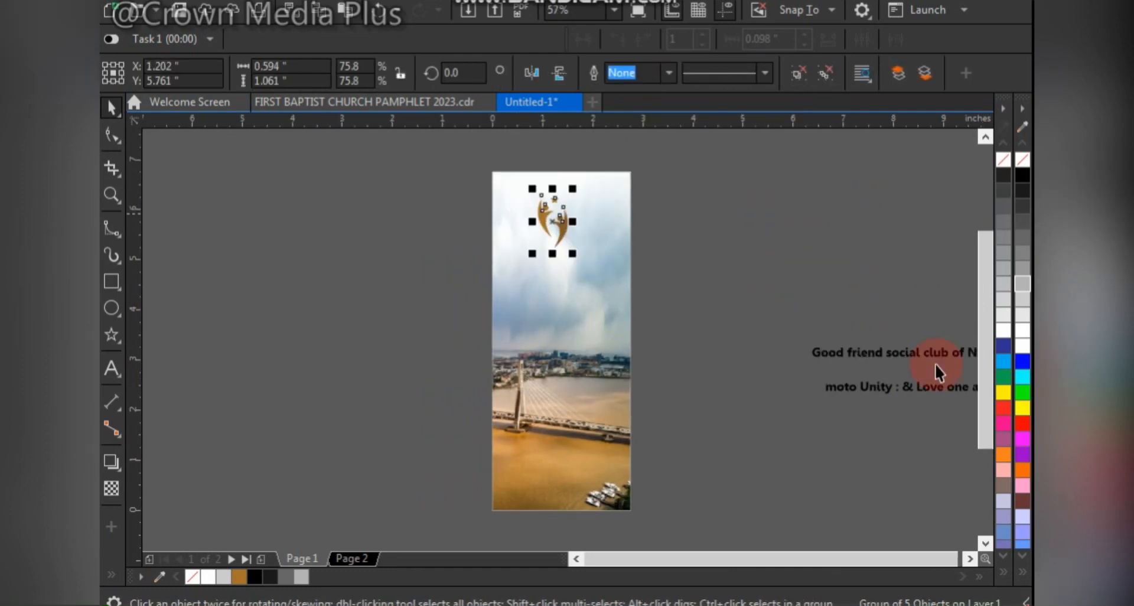
- Place a copy of the "Good friend social club of Nigeria Lagos branch 1" text below the logo
left_click(889, 350)
left_click_drag(869, 355, 652, 298)
left_click_drag(567, 299, 577, 283)
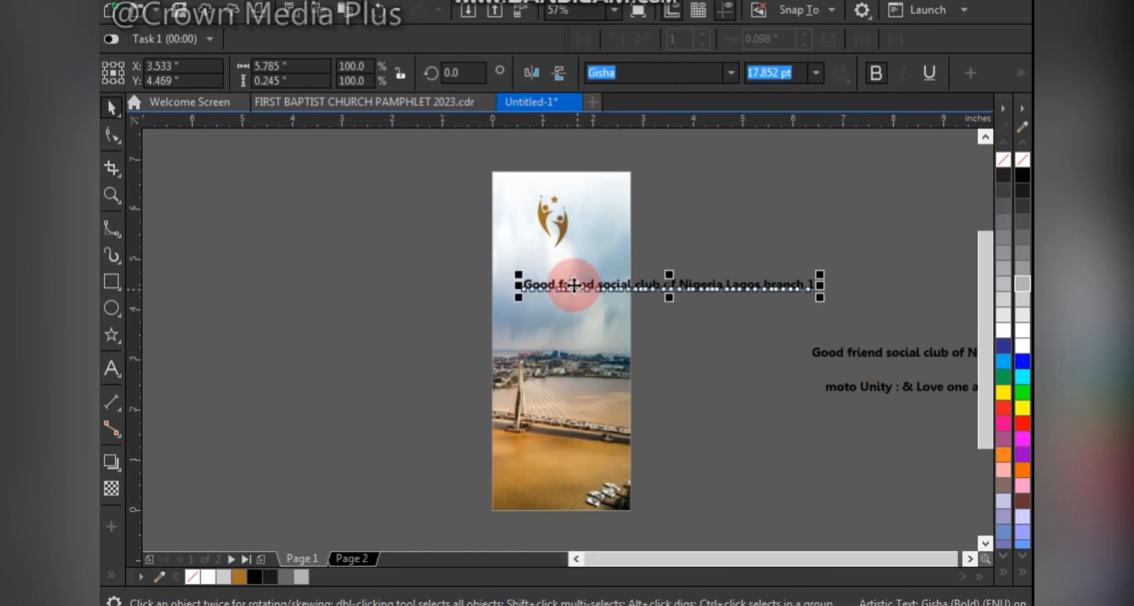
- Put "Lagos branch 1" on its own line in the copied text and break the lines apart into separate objects
left_click_drag(433, 233, 926, 374)
left_click(649, 321)
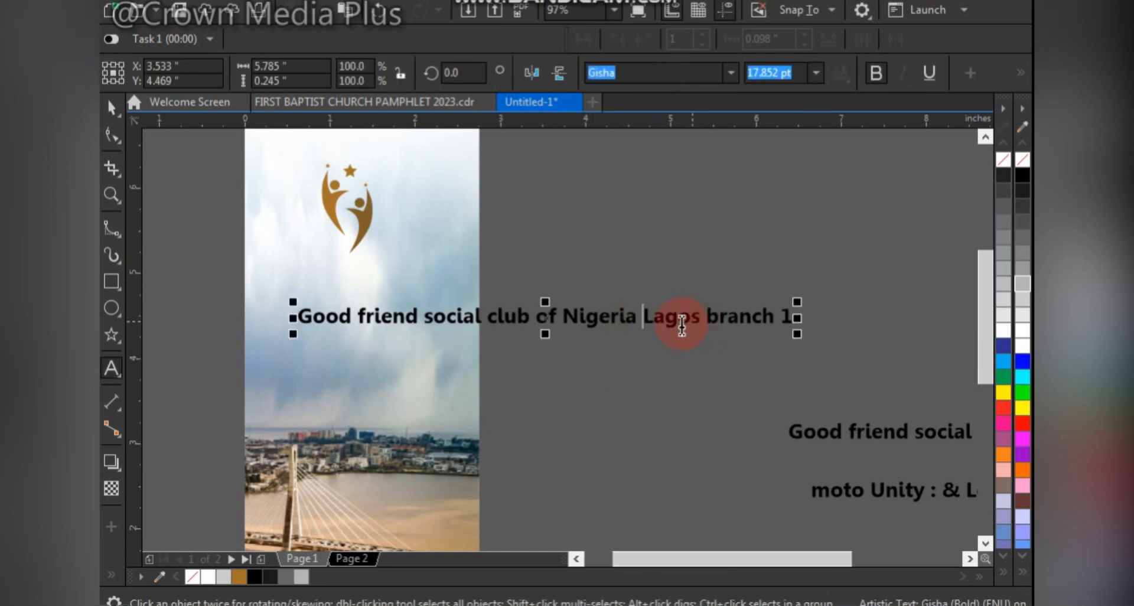
key("Return")
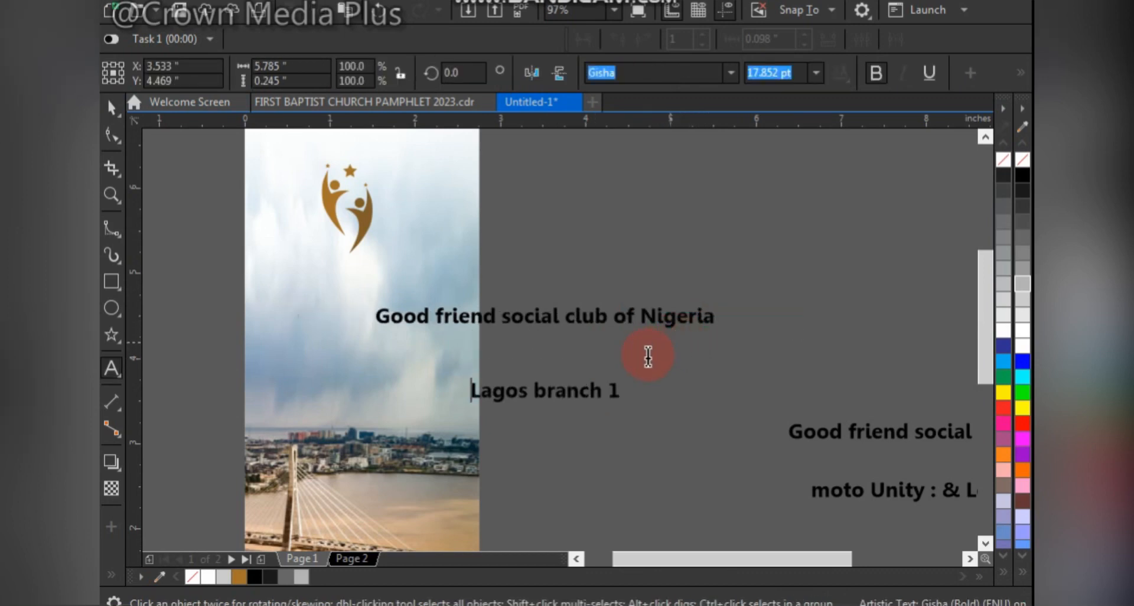
key("ctrl+space")
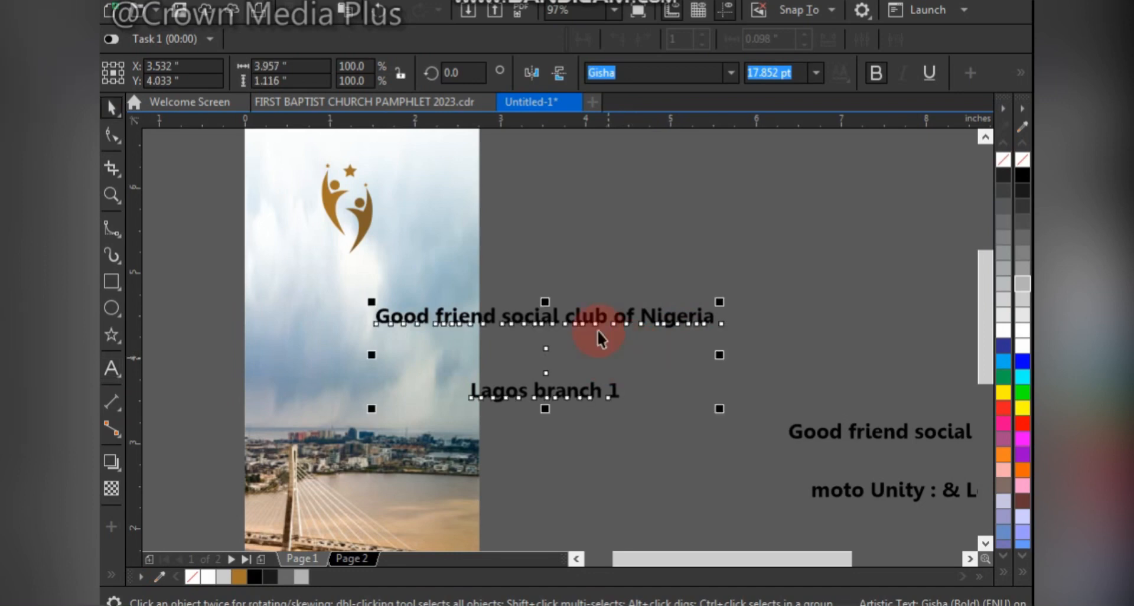
- Change the "Good friend social club of Nigeria" line to UPPERCASE
double_click(581, 322)
key("ctrl+a")
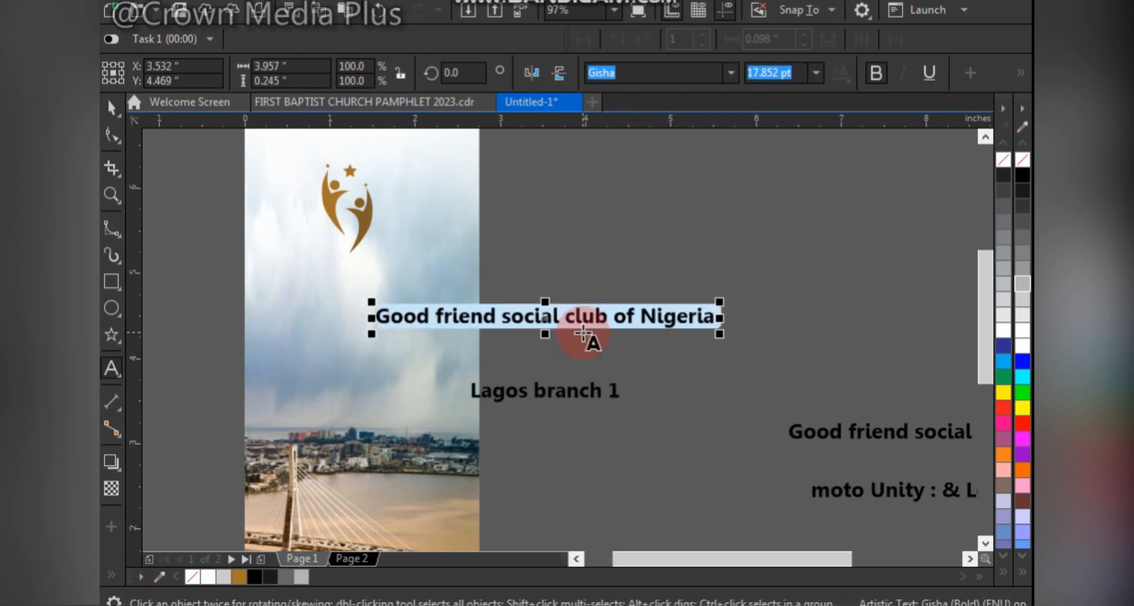
key("shift+F3")
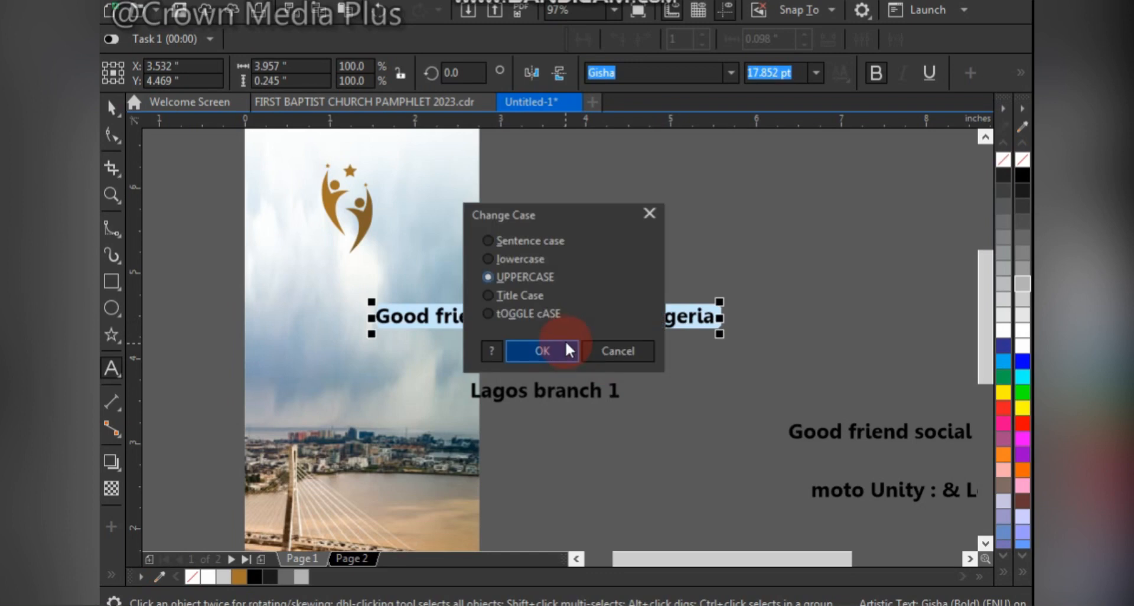
left_click(538, 346)
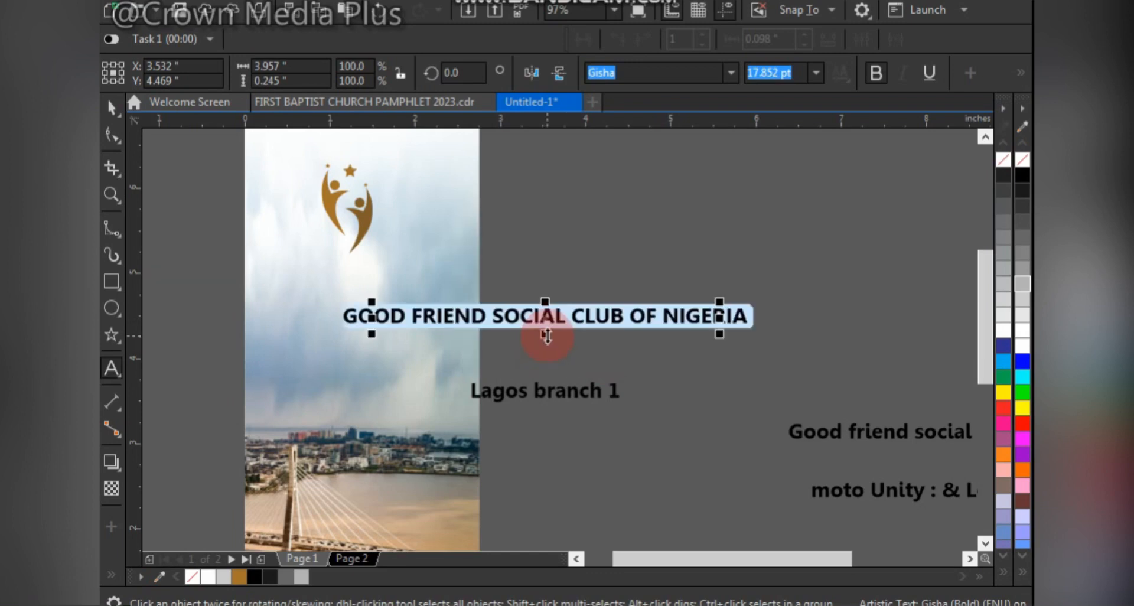
key("ctrl+space")
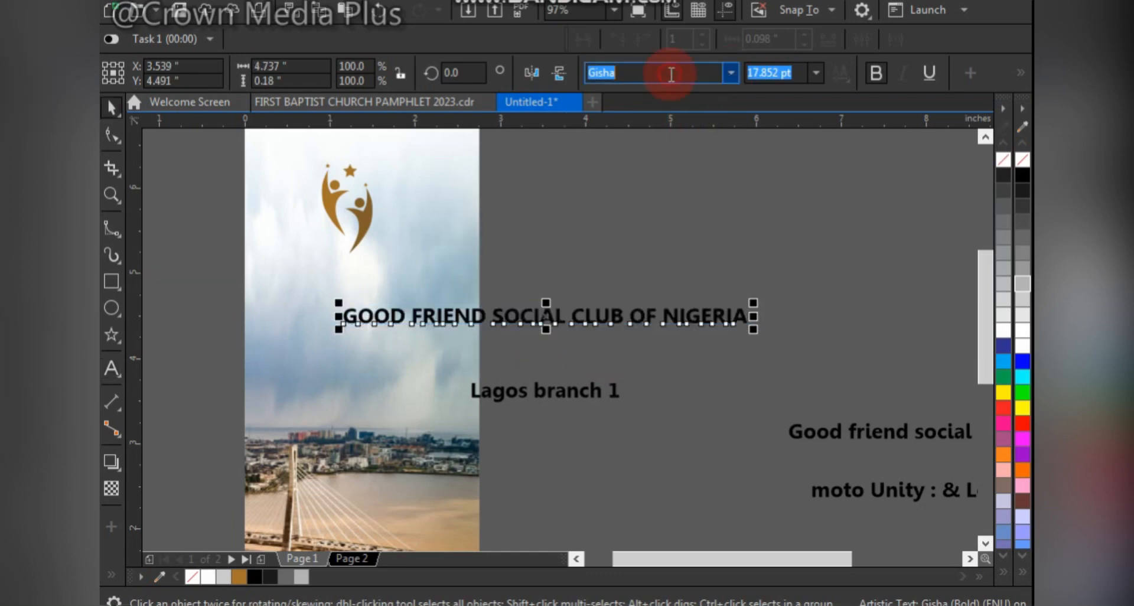
- Set the uppercase club name in the Landasans Medium font
left_click(727, 77)
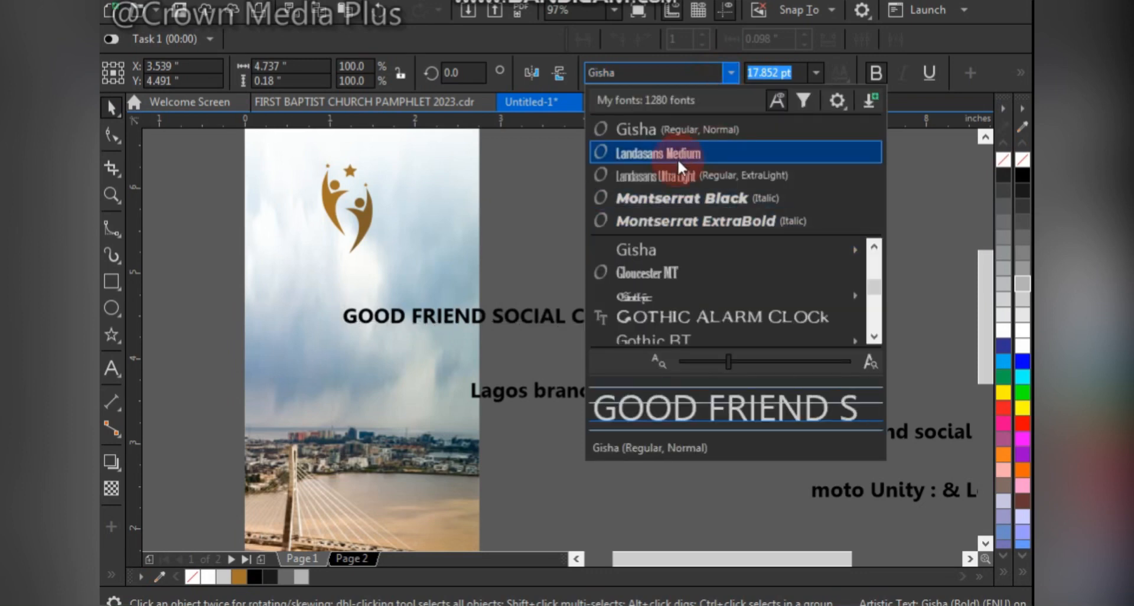
left_click(676, 156)
left_click(605, 324)
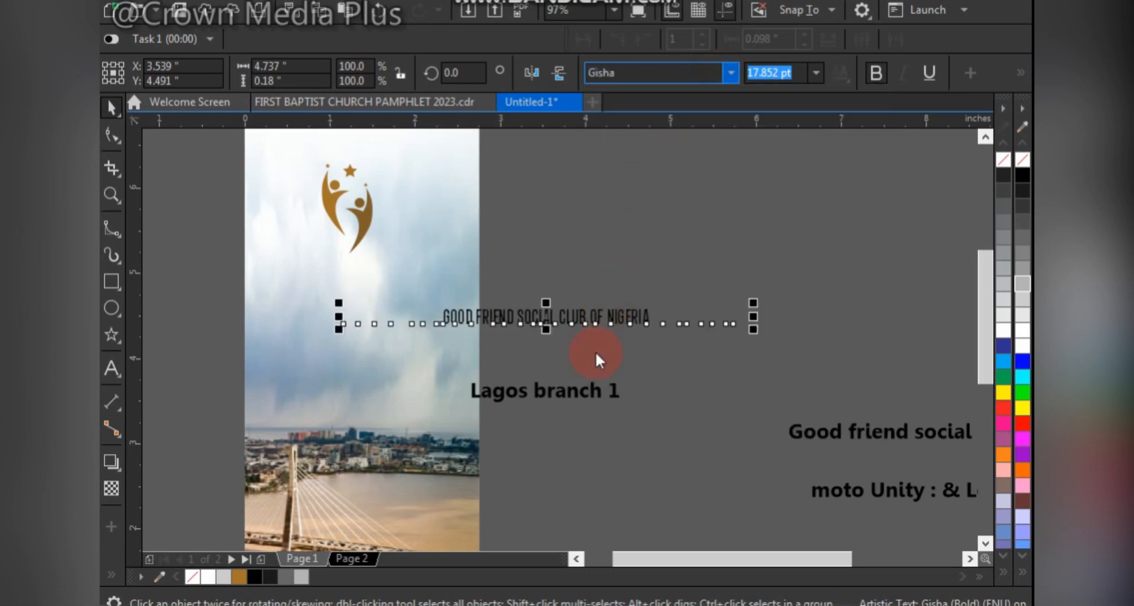
- Enlarge the club name to about 34 pt and move it up just below the logo
left_click_drag(655, 299, 817, 233)
left_click(572, 306)
left_click_drag(560, 310, 437, 278)
- Split the club name into three lines: "GOOD FRIEND", "SOCIAL CLUB" and "OF NIGERIA"
double_click(441, 279)
left_click(439, 278)
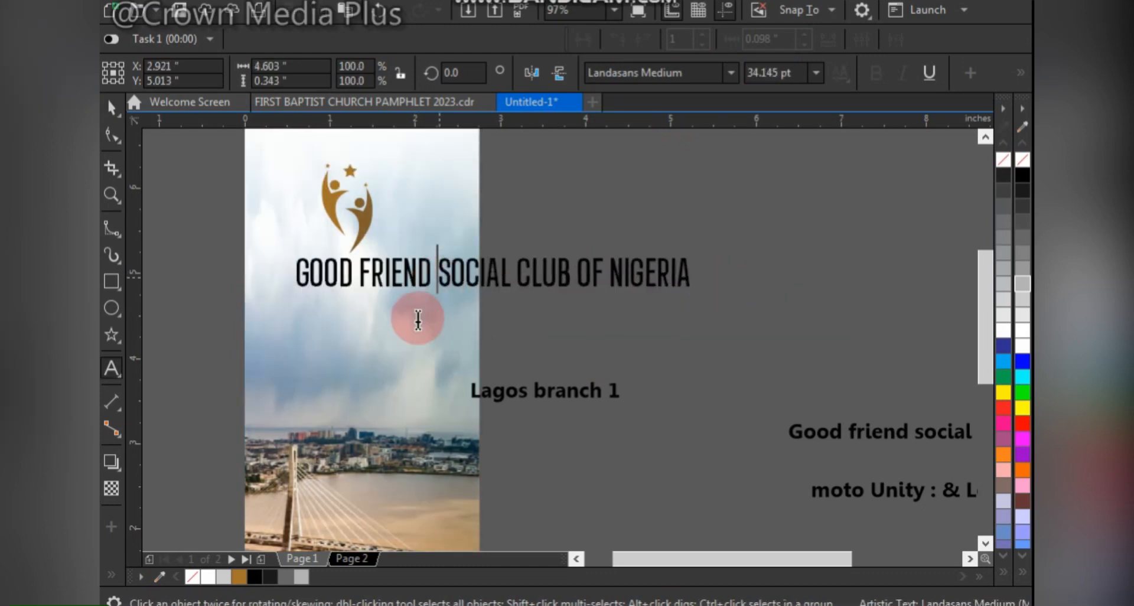
key("Return")
left_click(507, 330)
key("Return")
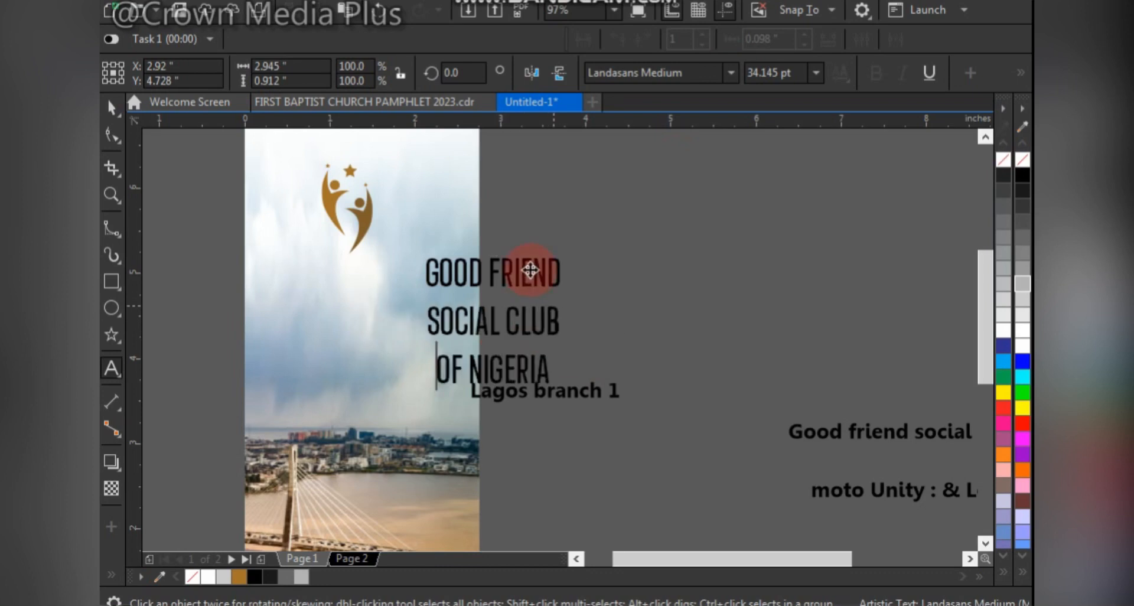
key("ctrl+space")
- Move the three-line club name onto the page beneath the logo and break it apart into separate text lines
left_click(420, 289)
left_click_drag(419, 289, 408, 273)
scroll(408, 273, "down", 1)
key("F2")
left_click_drag(287, 235, 489, 370)
key("ctrl+k")
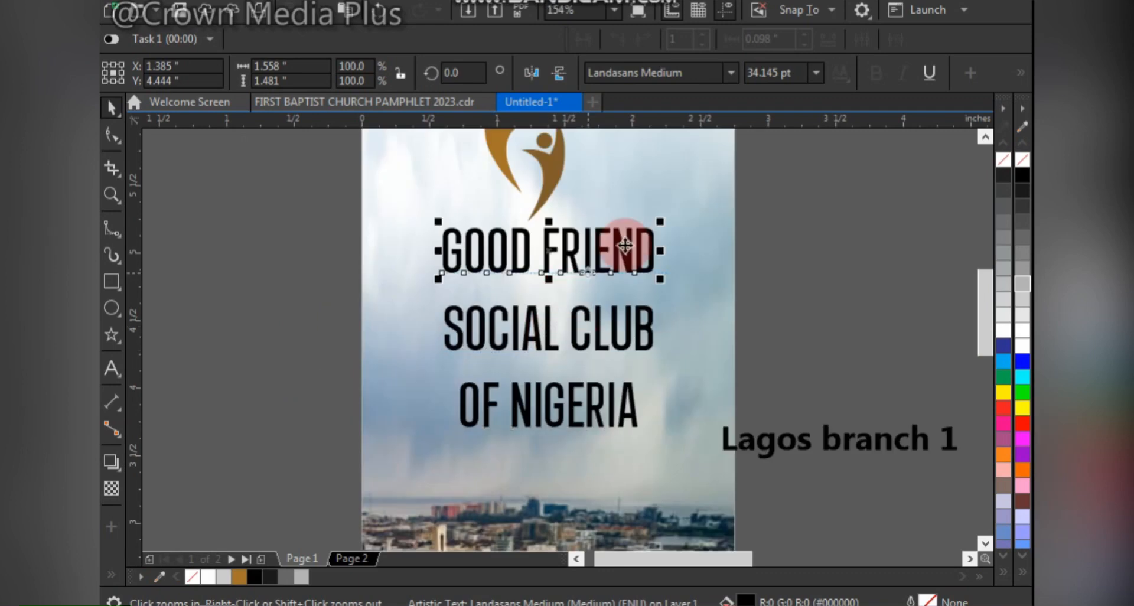
- Tighten the letter spacing of "GOOD FRIEND" and enlarge the line to about 43 pt
left_click(111, 136)
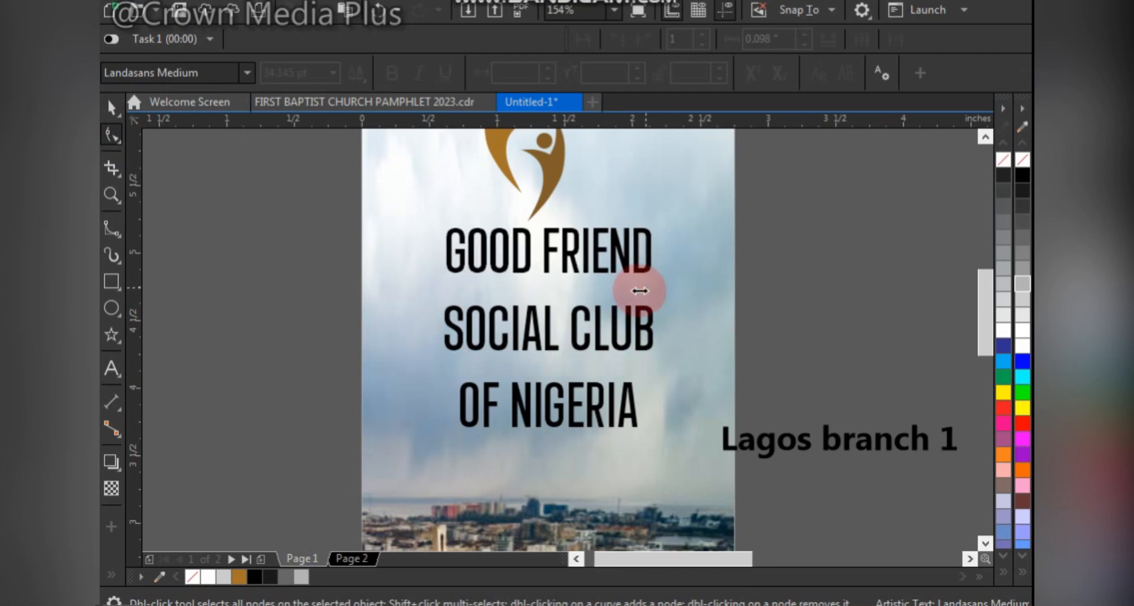
left_click_drag(640, 290, 638, 290)
key("space")
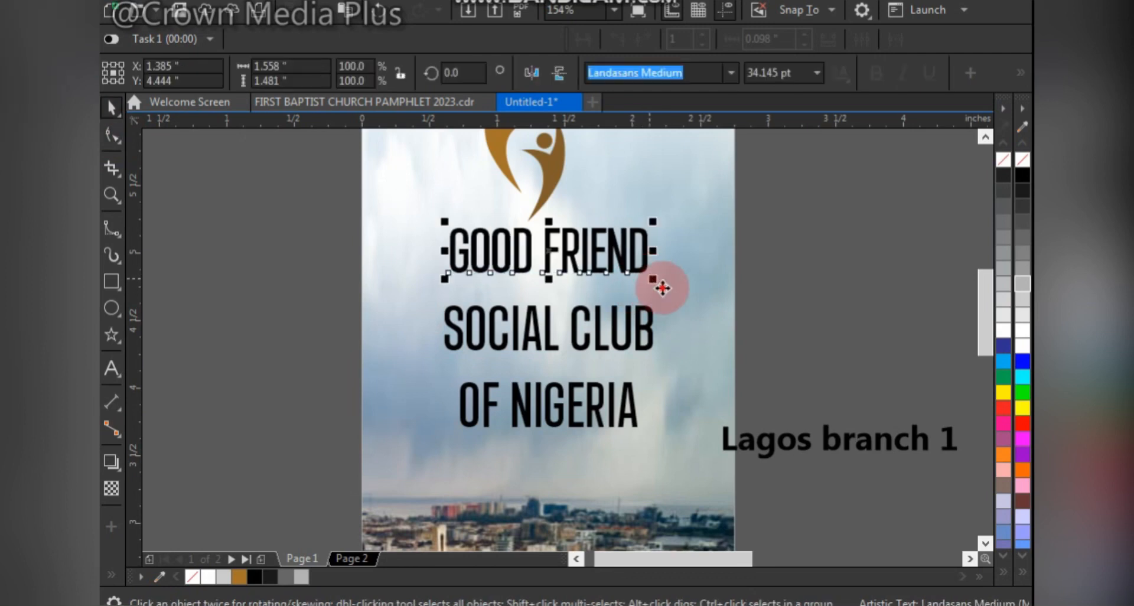
left_click(663, 288)
left_click(800, 277)
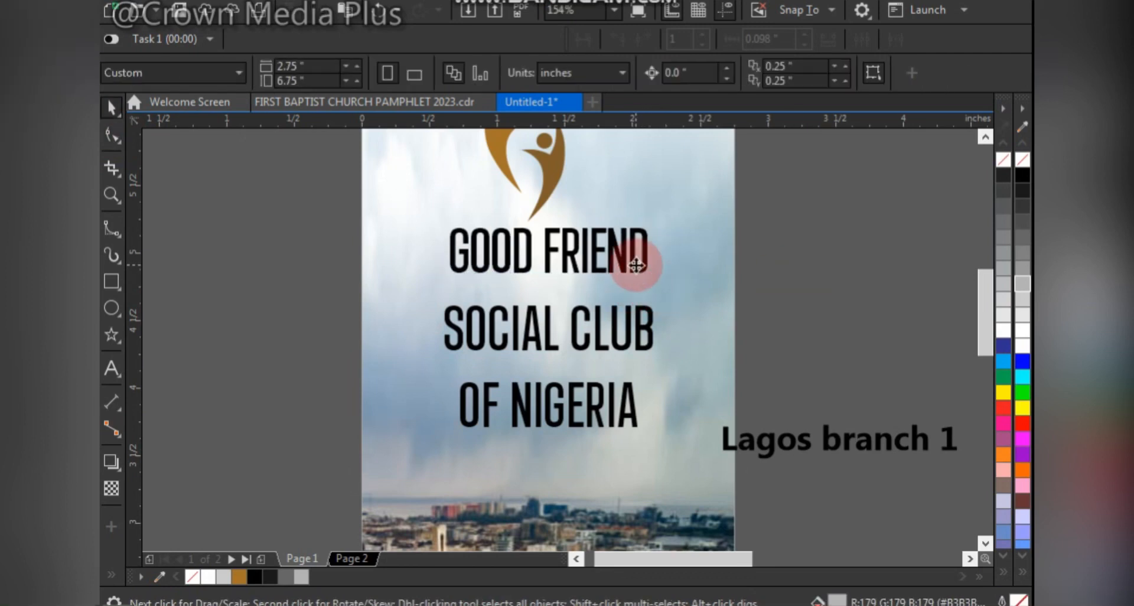
left_click(634, 264)
left_click_drag(658, 282, 679, 299)
- Copy all text properties from "GOOD FRIEND" to "SOCIAL CLUB" and lower "SOCIAL CLUB" slightly to separate the two lines
left_click_drag(638, 257, 626, 317)
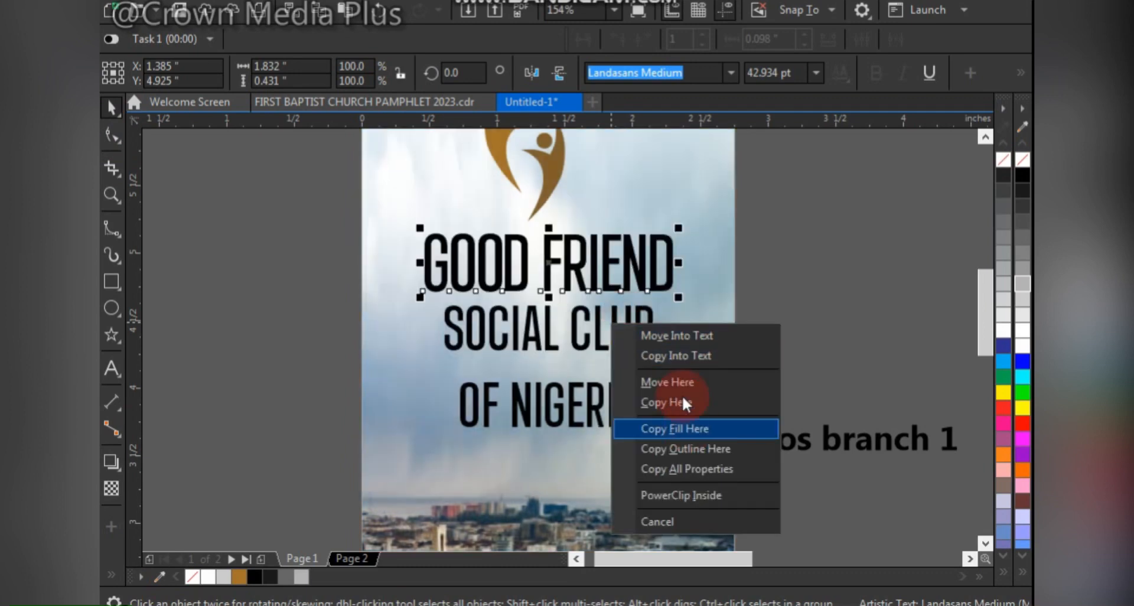
left_click(684, 468)
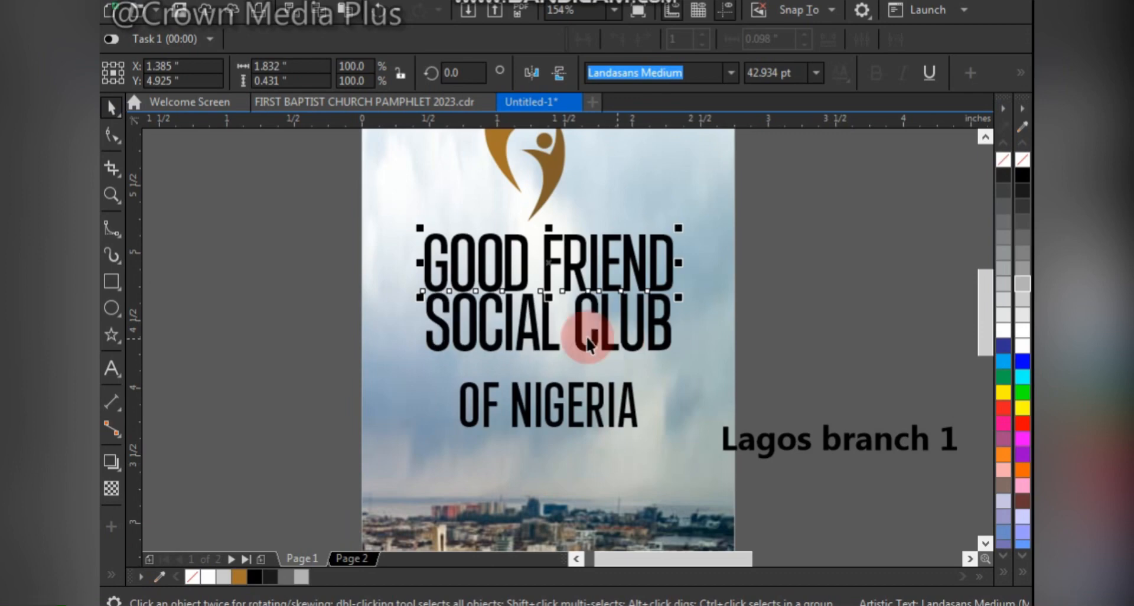
left_click_drag(586, 336, 604, 345)
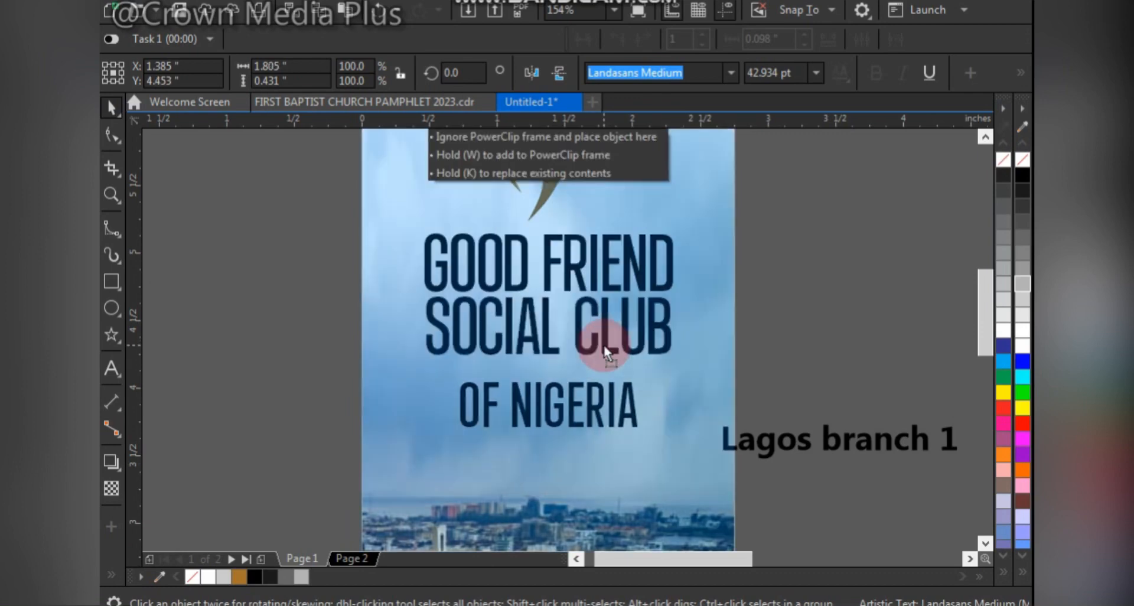
left_click_drag(559, 268, 559, 268)
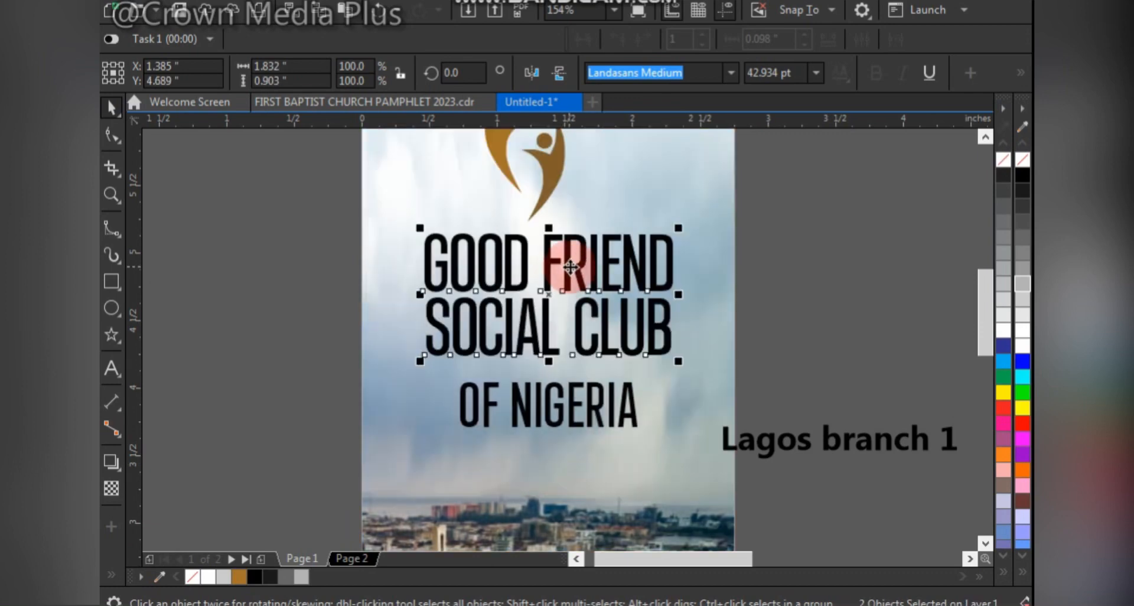
left_click(825, 275)
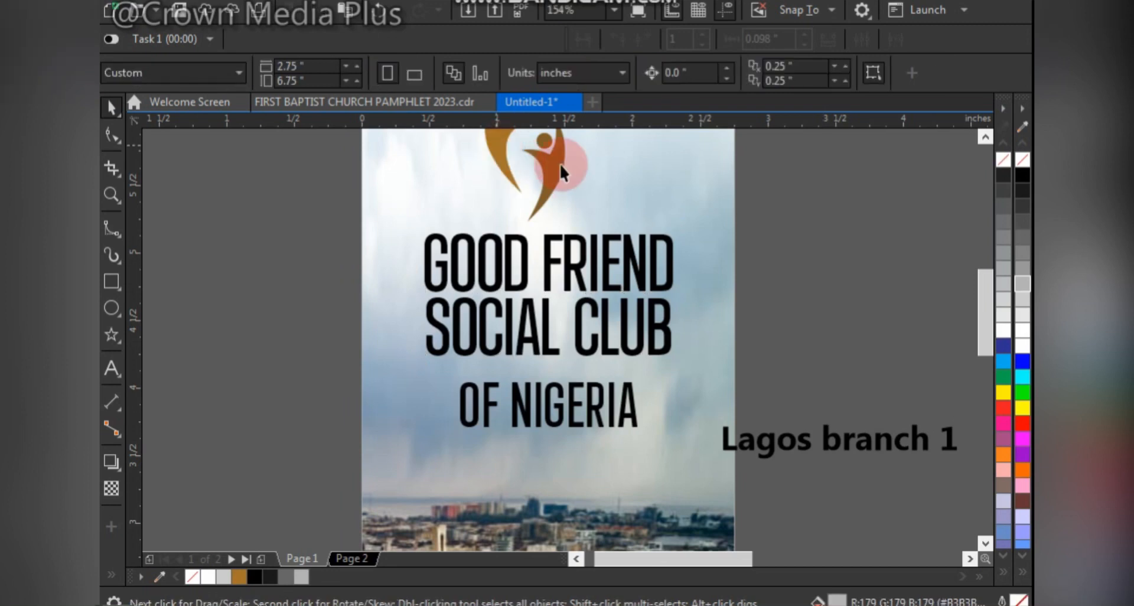
- Copy the fill of the logo's left figure to "GOOD FRIEND" and the right figure's fill to "SOCIAL CLUB"
left_click_drag(495, 139, 499, 269)
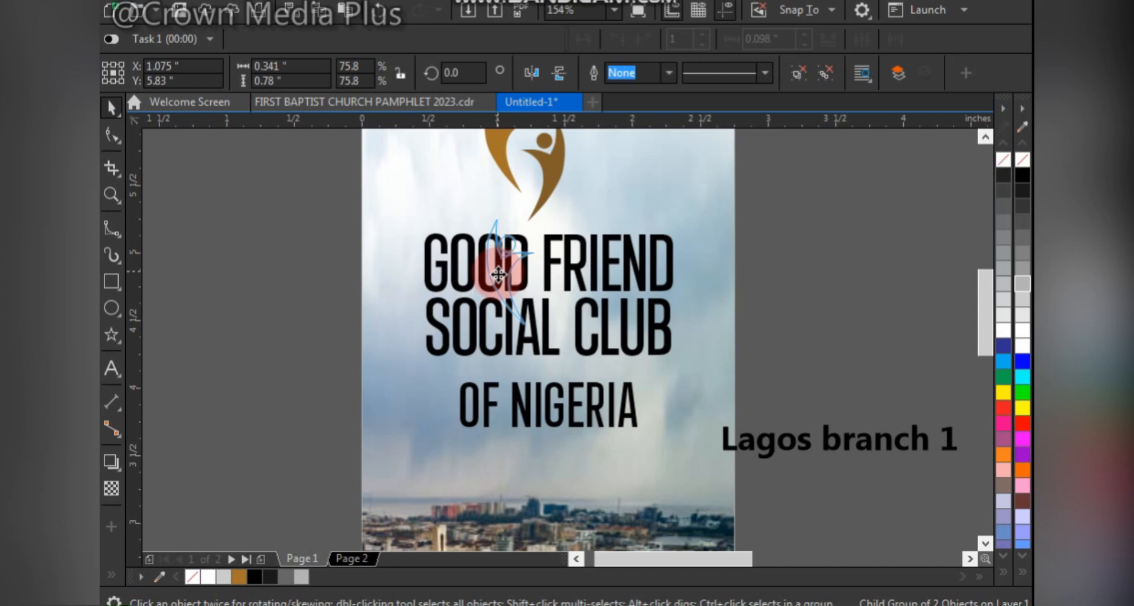
left_click_drag(499, 274, 517, 282)
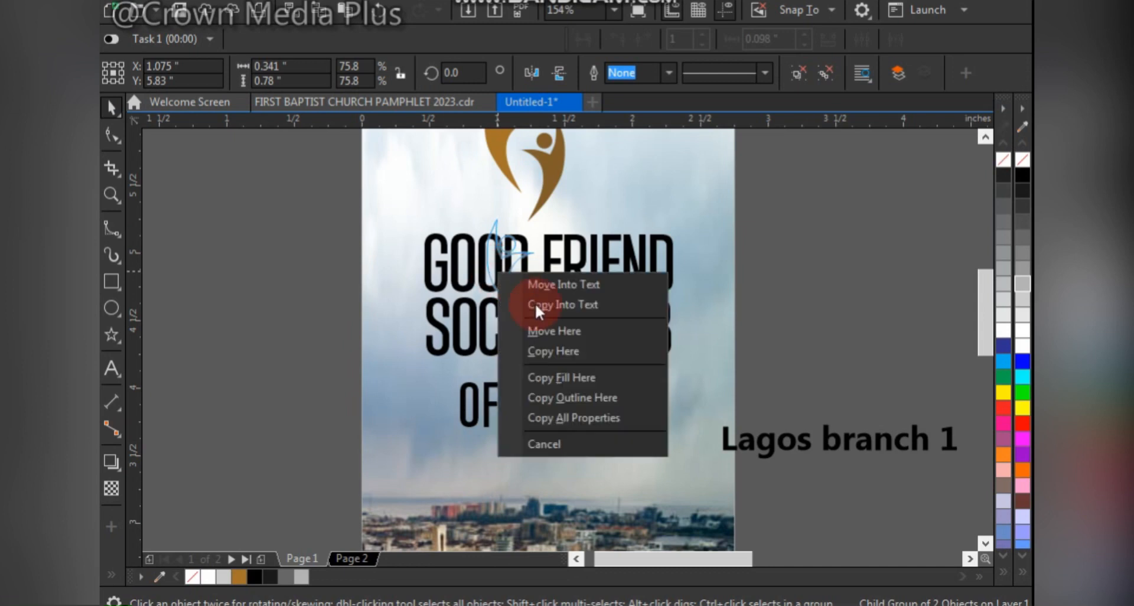
left_click(564, 376)
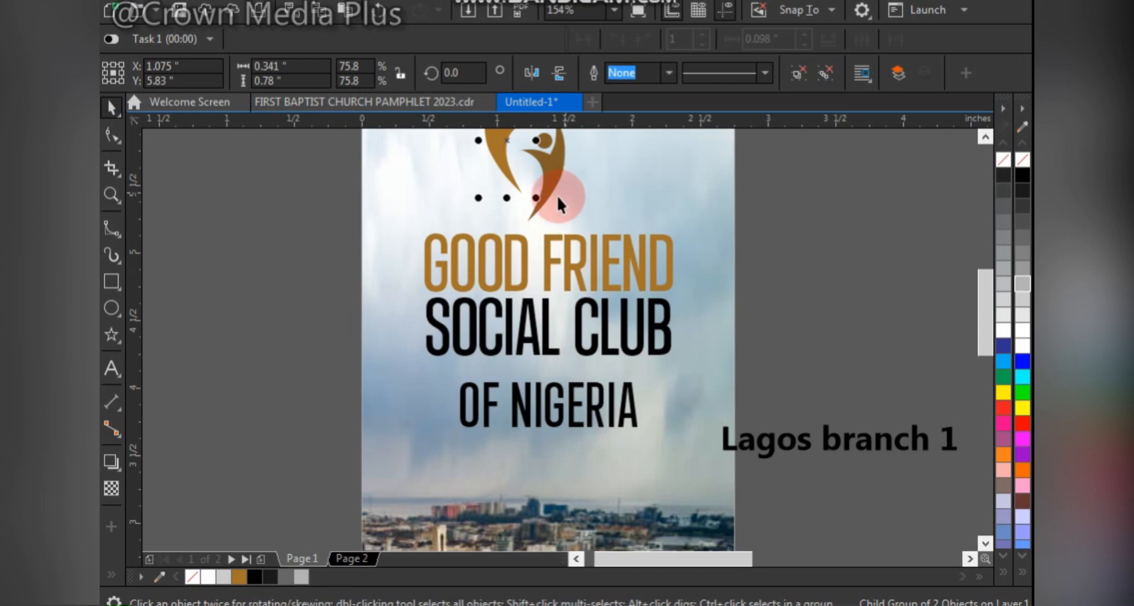
left_click(558, 165, "ctrl")
left_click_drag(551, 163, 476, 328)
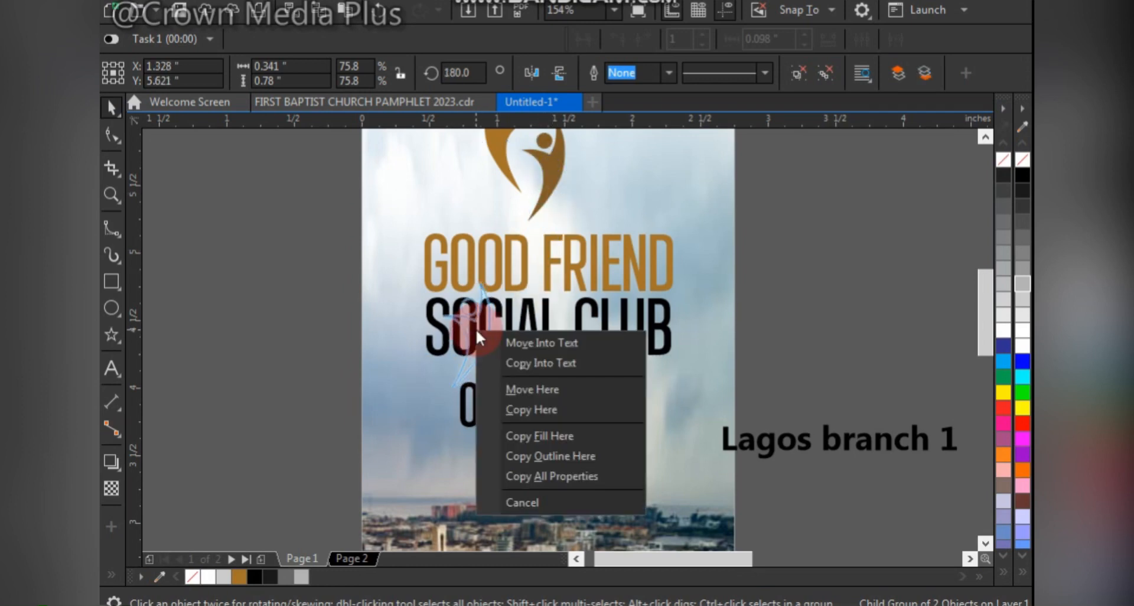
left_click(557, 436)
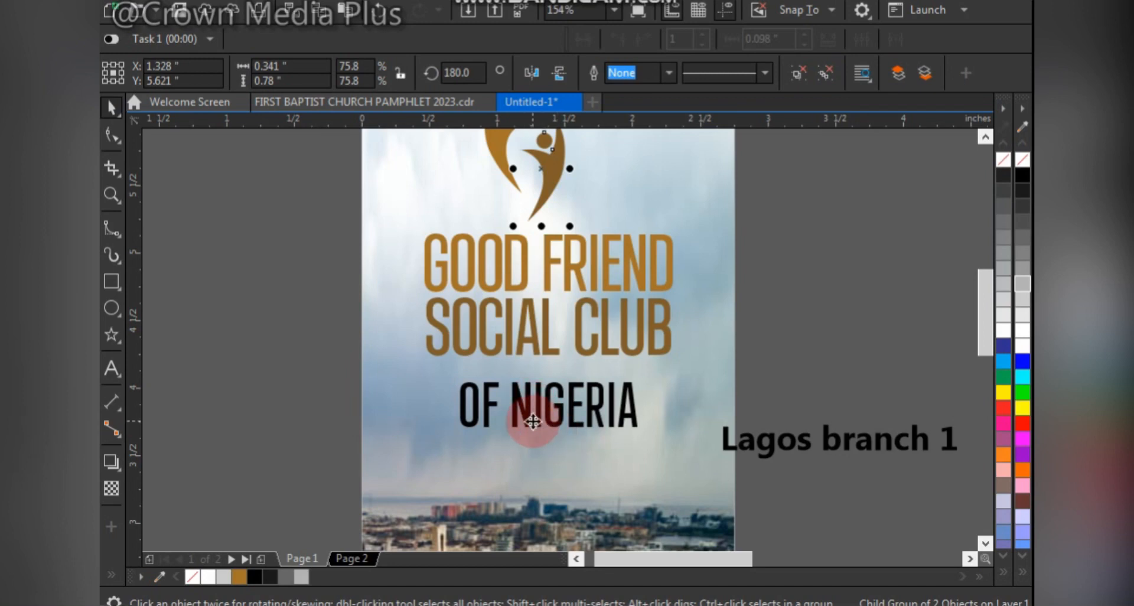
- Fill "OF NIGERIA" with golden brown and reduce it to about 21 pt with wider letter spacing
left_click(533, 420)
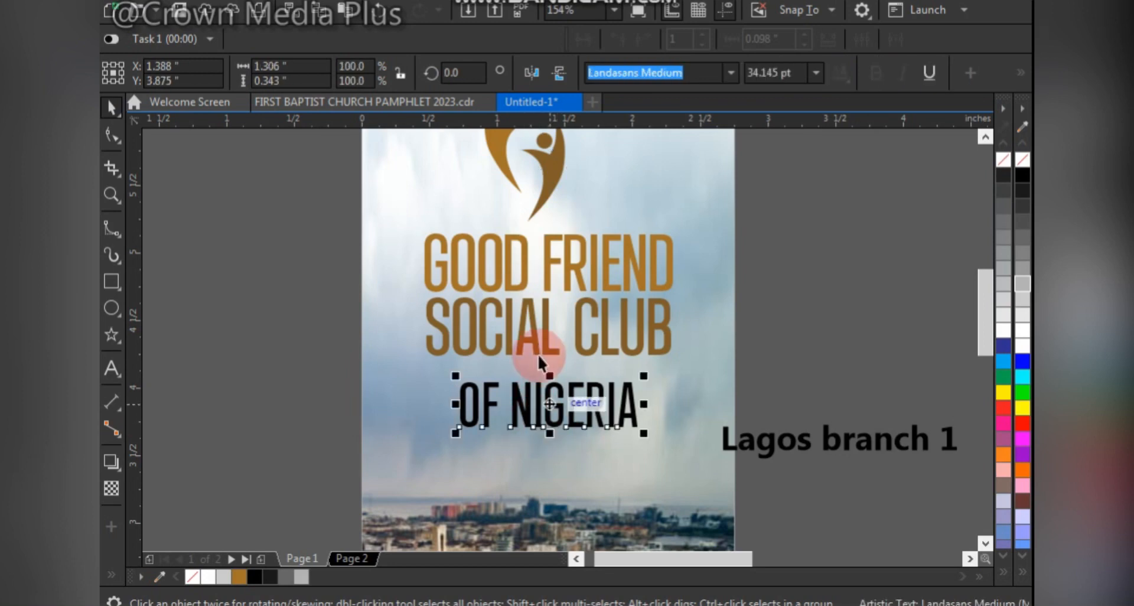
left_click(239, 573)
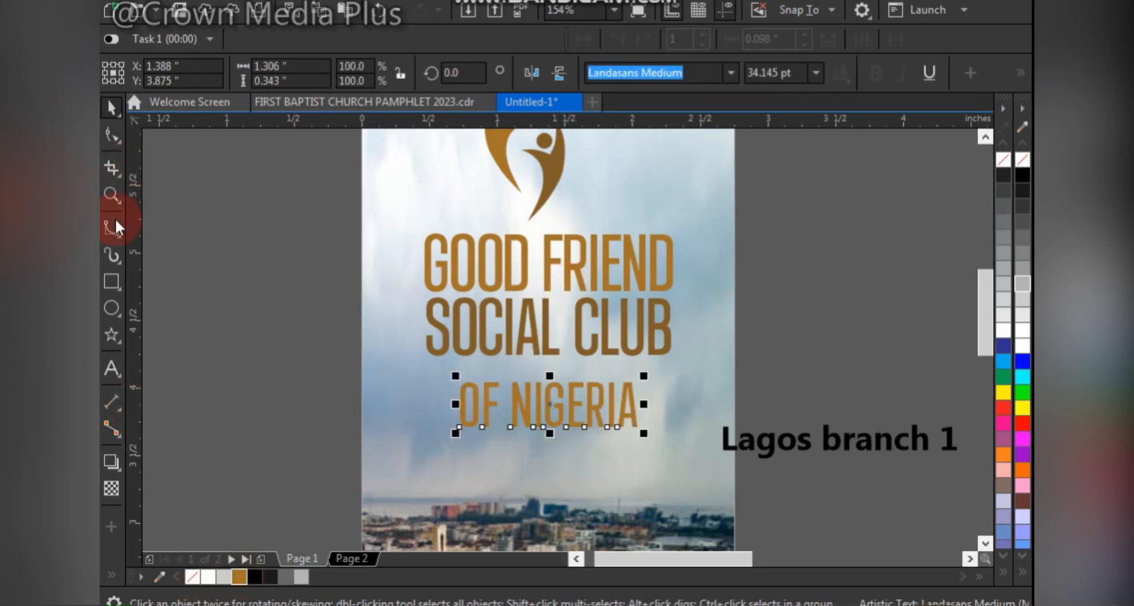
left_click(113, 135)
left_click_drag(646, 436, 585, 446)
key("space")
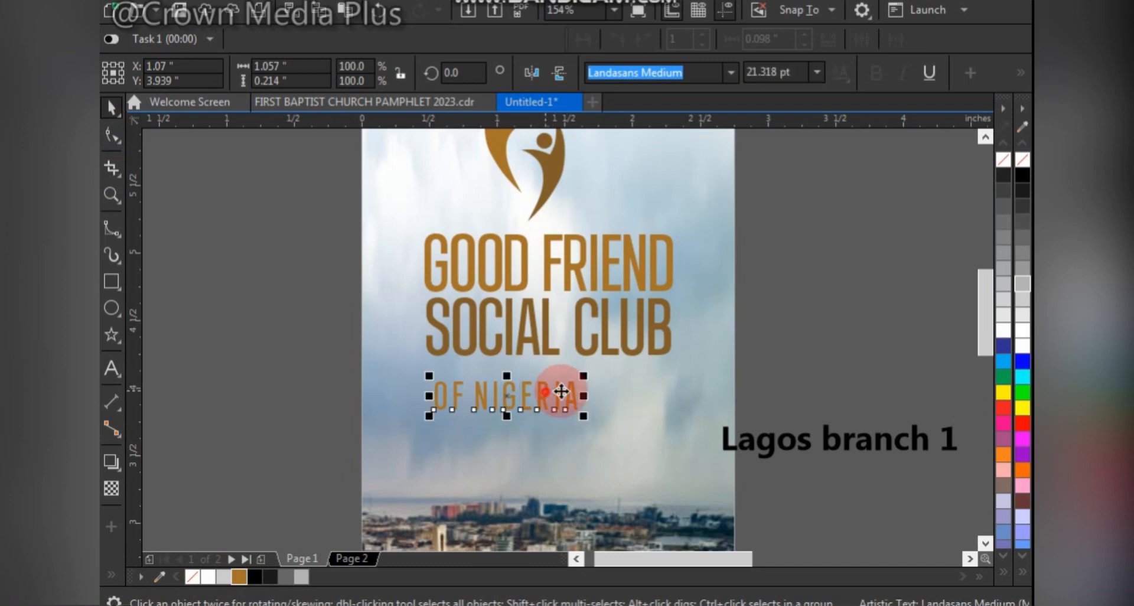
- Move "OF NIGERIA" directly beneath "SOCIAL CLUB" and centre the two lines on each other
left_click_drag(562, 391, 664, 388)
left_click(637, 346, "shift")
key("c")
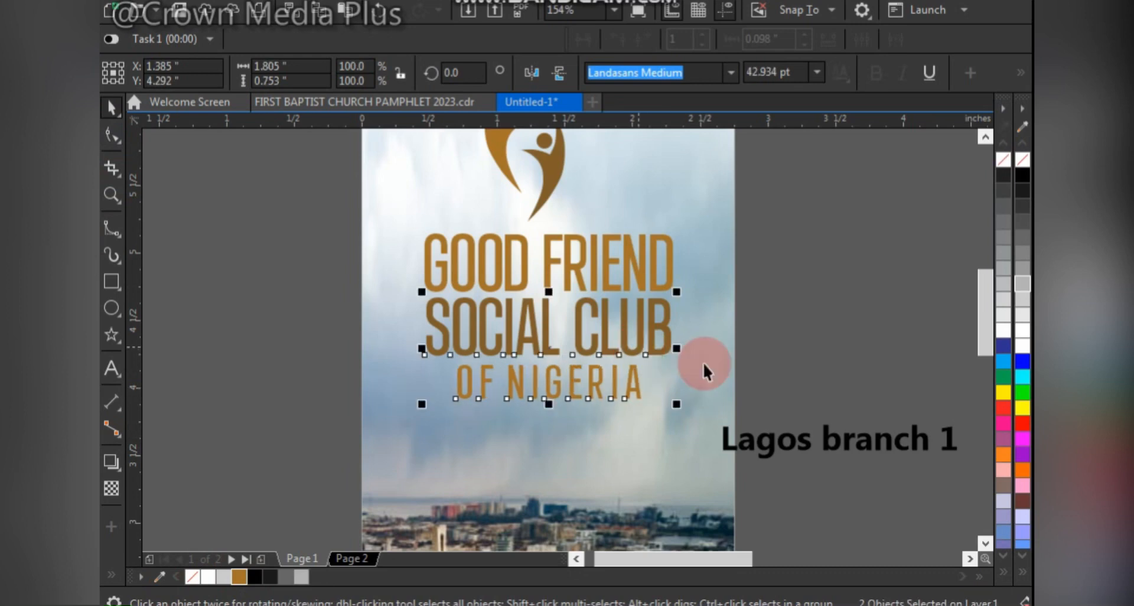
- Move "Lagos branch 1" closer to the page and draw a bar about 1.61 by 0.21 inches below "OF NIGERIA"
left_click_drag(798, 441, 742, 475)
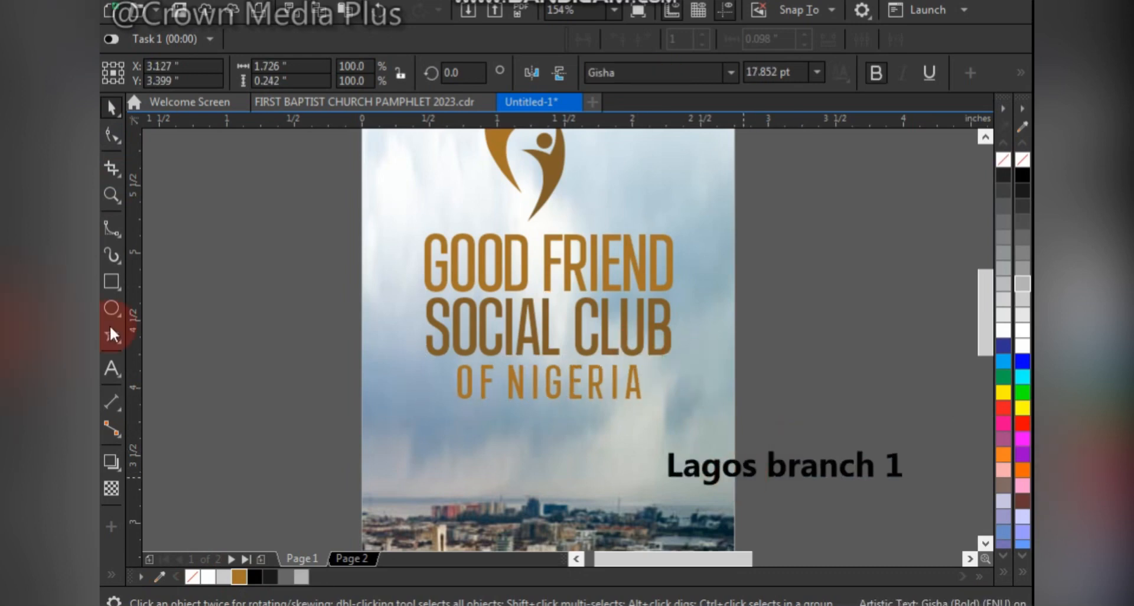
left_click(116, 280)
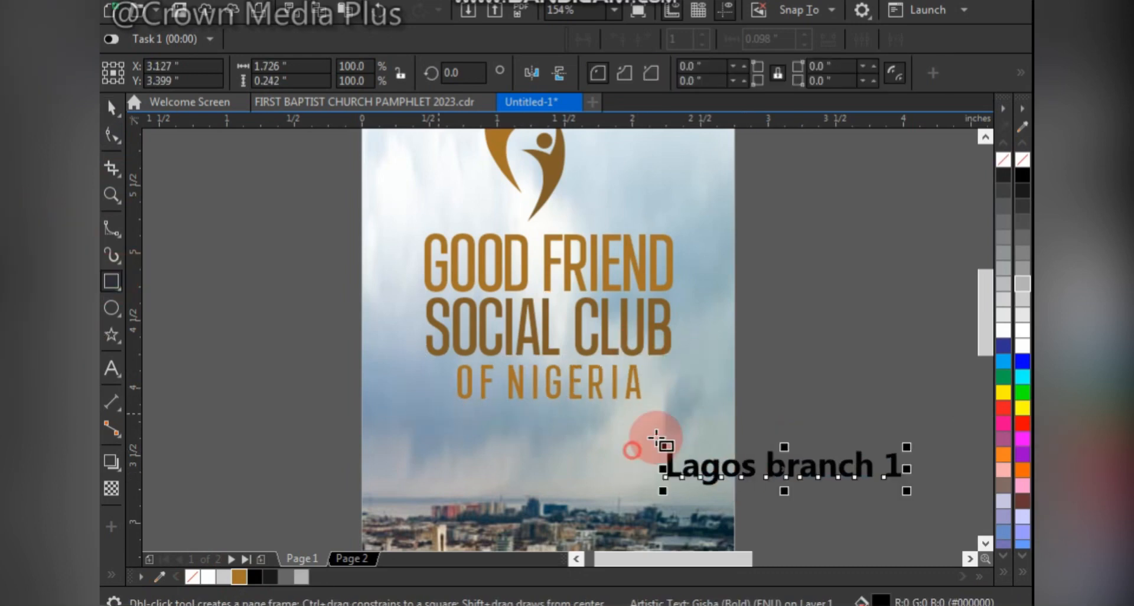
left_click_drag(442, 417, 660, 445)
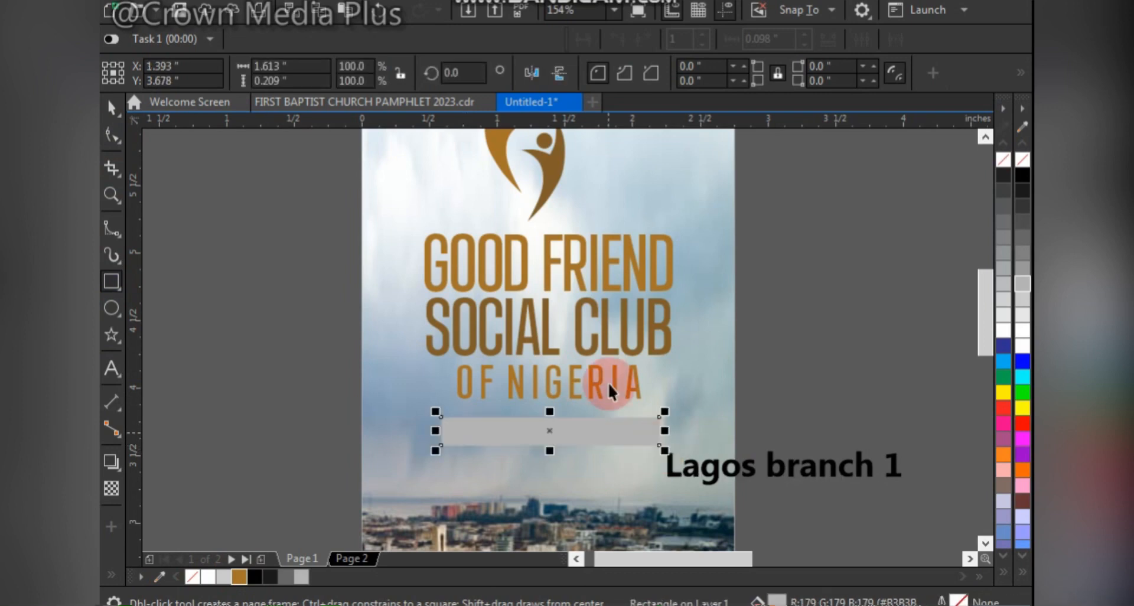
key("space")
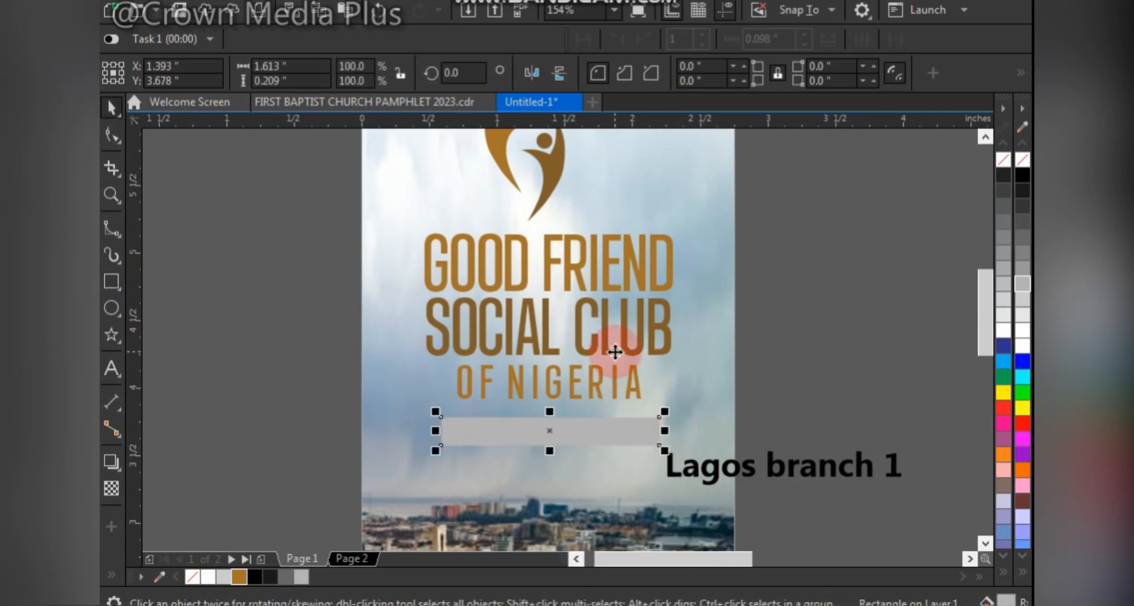
- Copy the "SOCIAL CLUB" fill to "OF NIGERIA"
left_click_drag(614, 351, 616, 386)
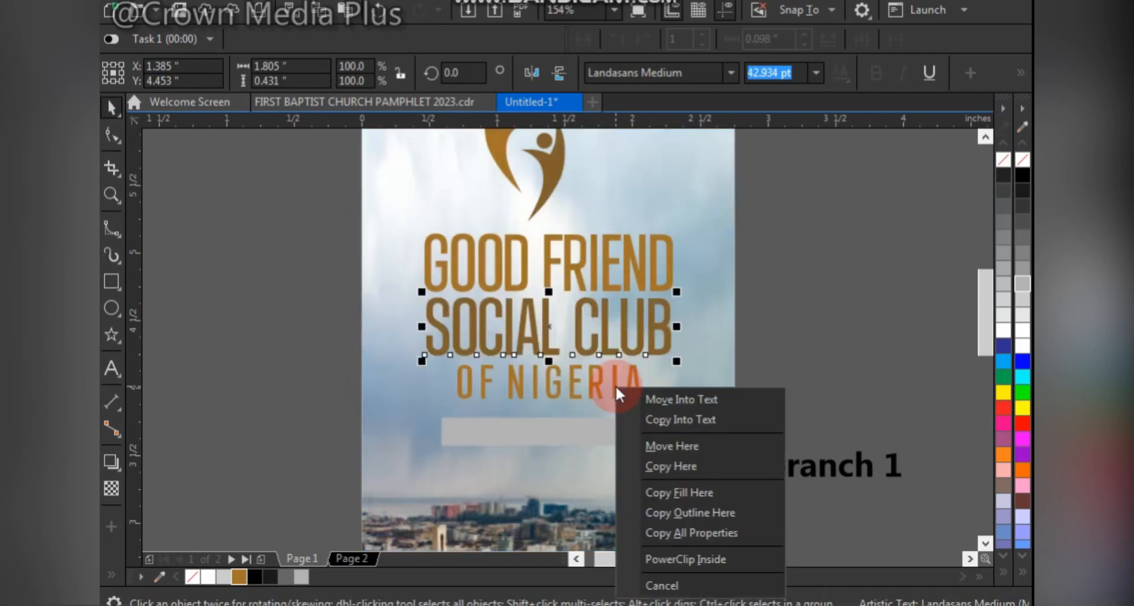
left_click(690, 490)
- Fill the grey bar with golden brown and raise it closer to "OF NIGERIA"
left_click(532, 423)
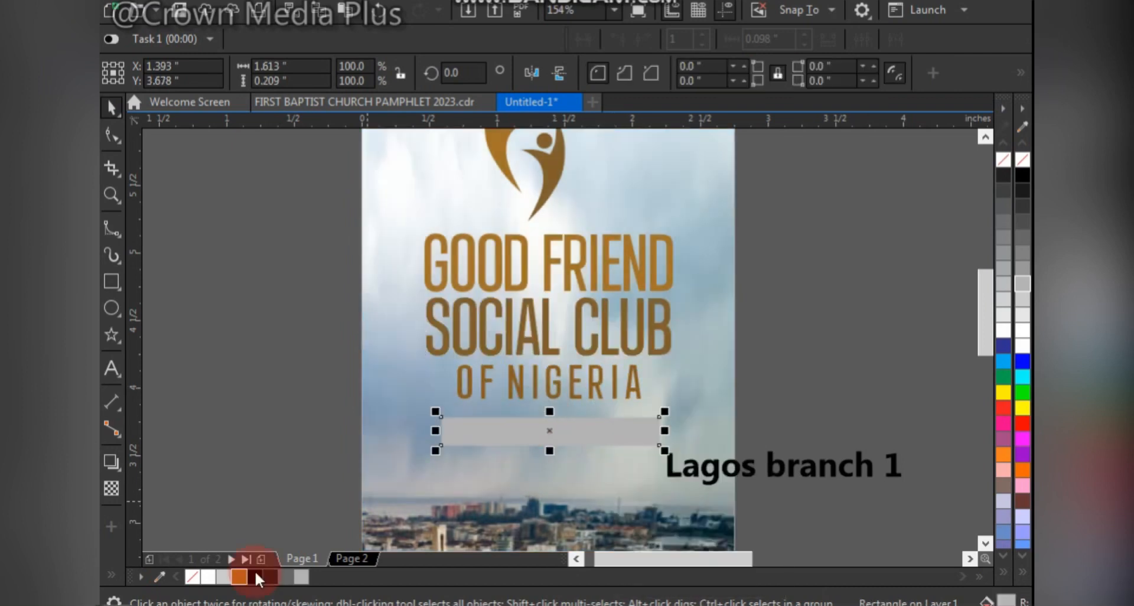
left_click_drag(239, 576, 608, 428)
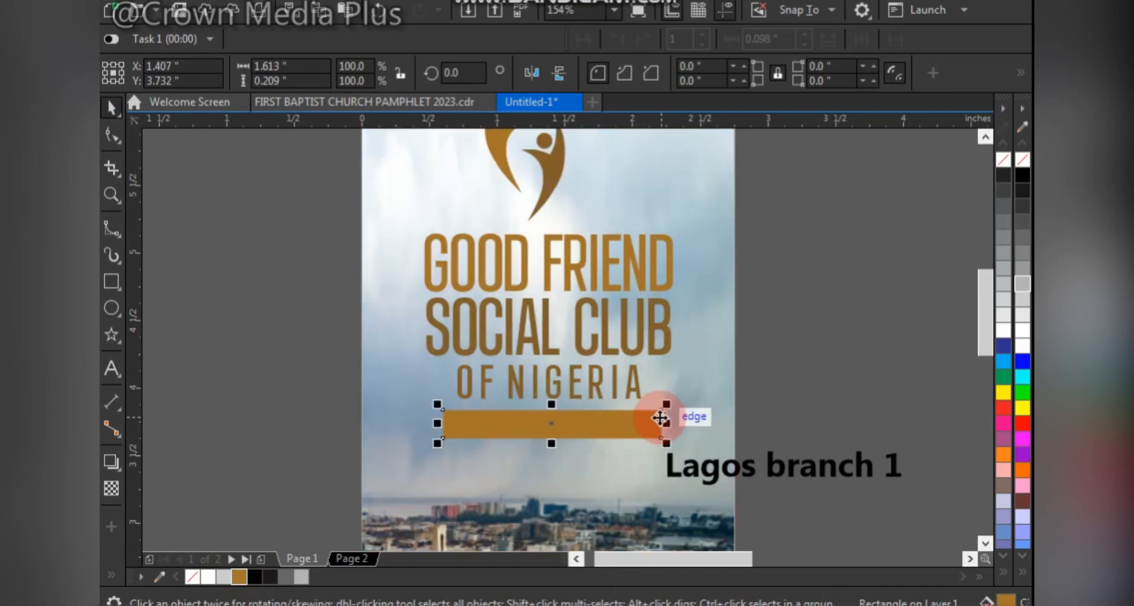
- Convert the bar to curves and pull a new midpoint node on its right edge inward to form a ribbon notch
scroll(657, 428, "up", 5)
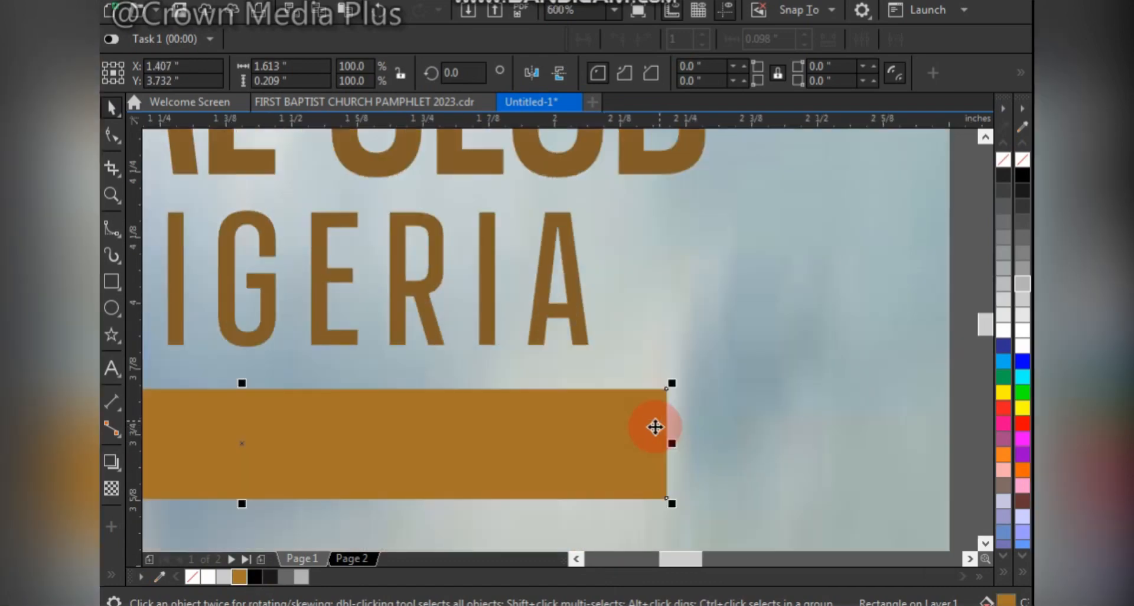
left_click(112, 135)
right_click(642, 421)
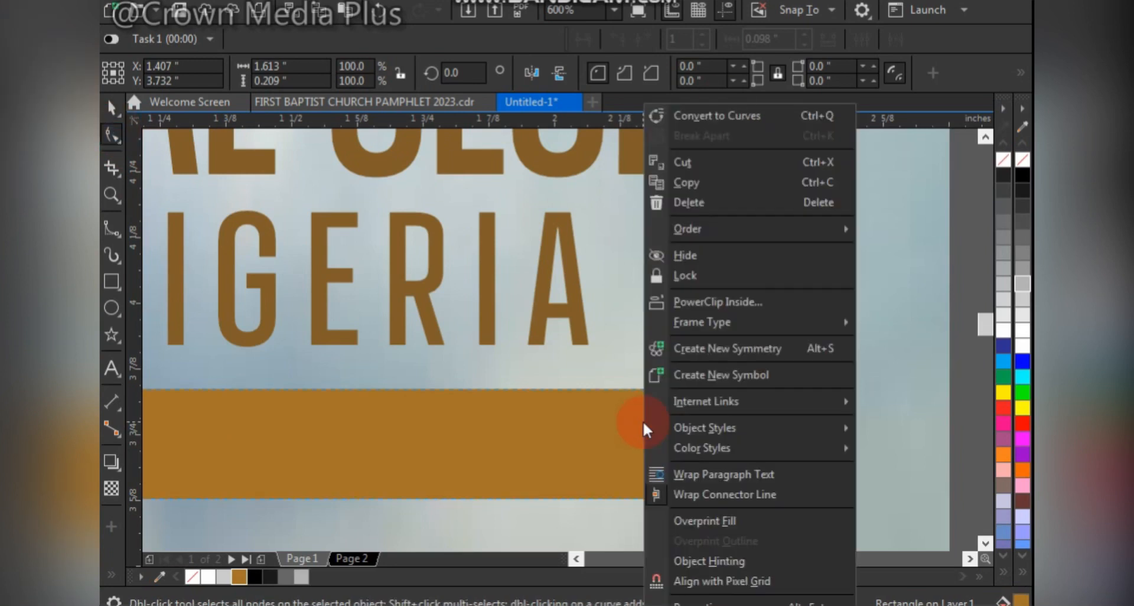
left_click(717, 116)
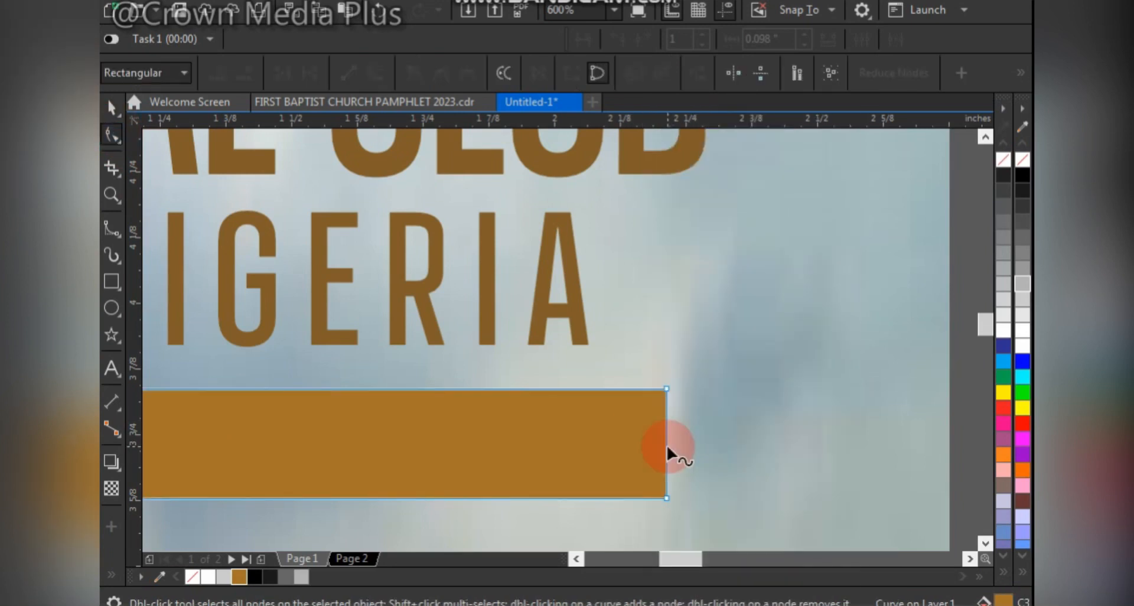
double_click(667, 447)
left_click_drag(667, 448, 622, 449)
scroll(622, 447, "down", 2)
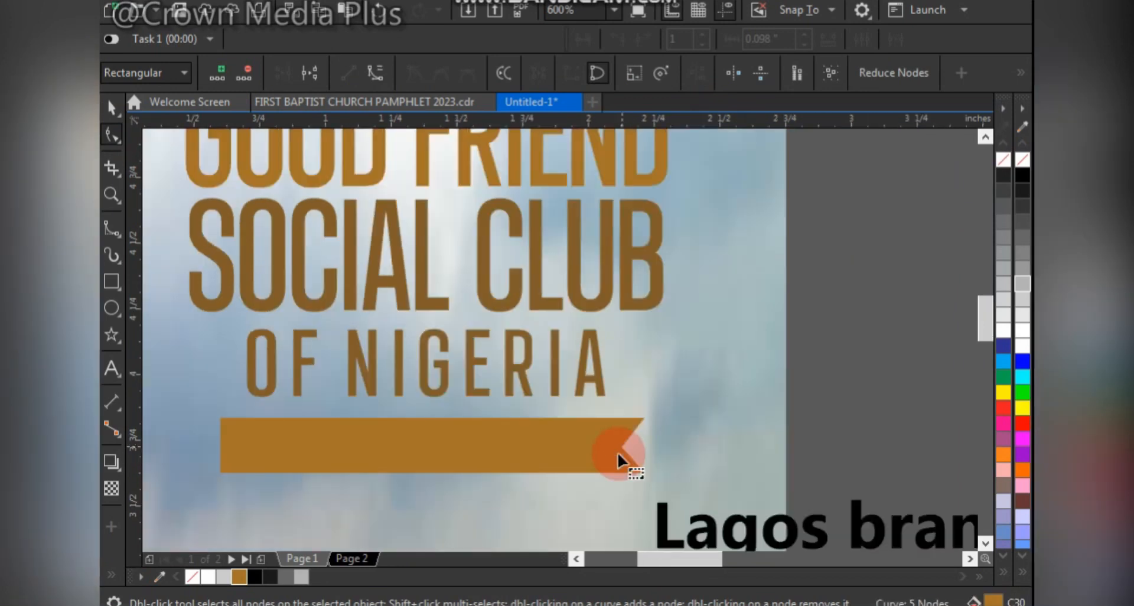
key("space")
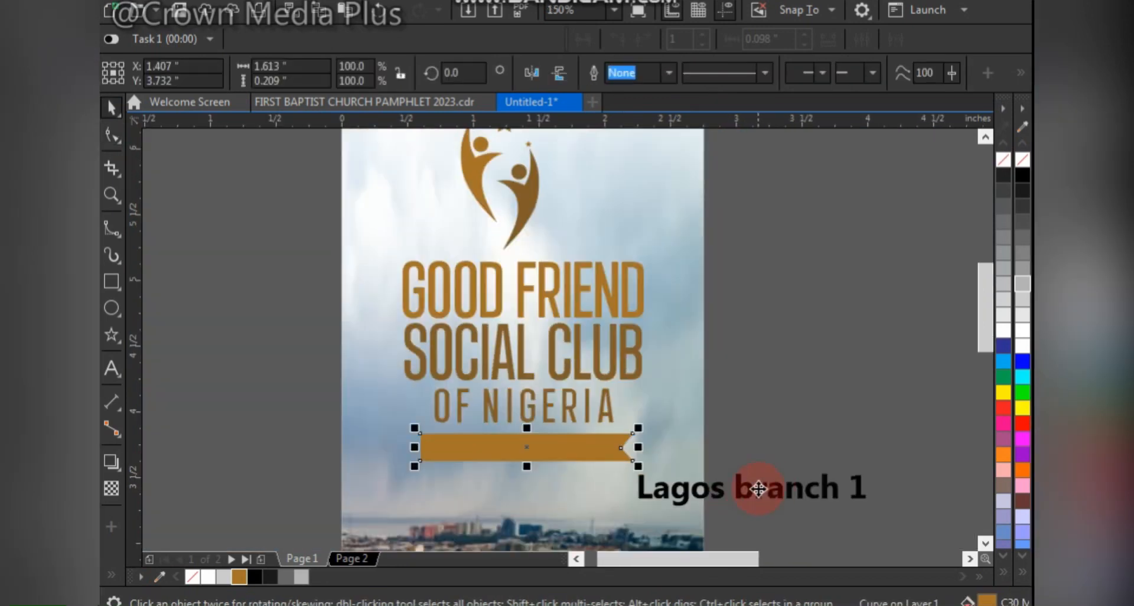
- Change the "Lagos branch 1" text to uppercase
double_click(635, 480)
left_click_drag(635, 481, 879, 475)
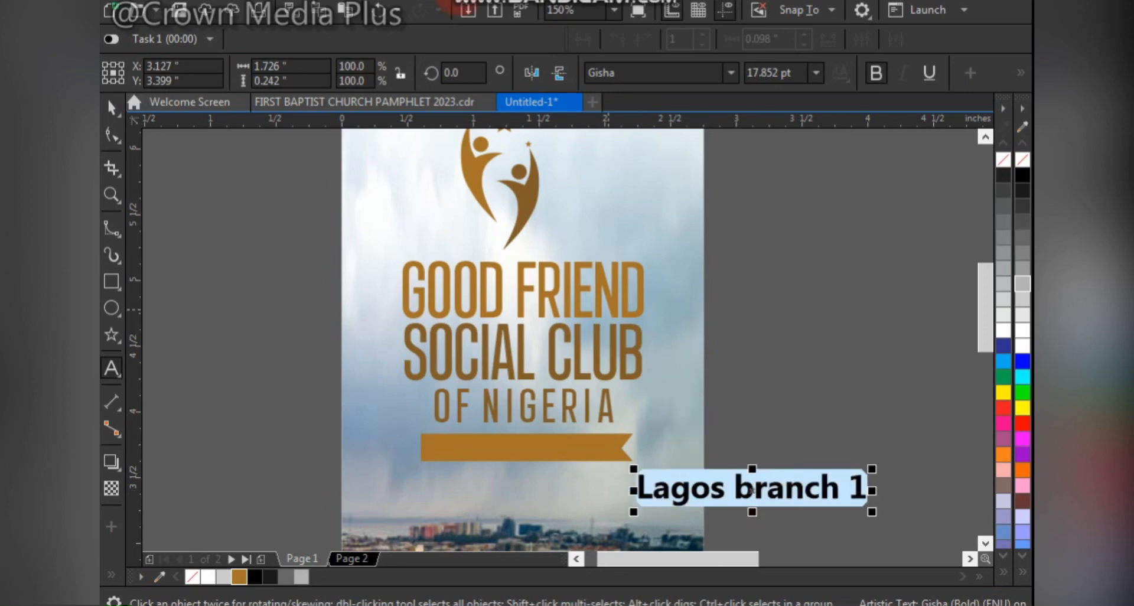
left_click(452, 2)
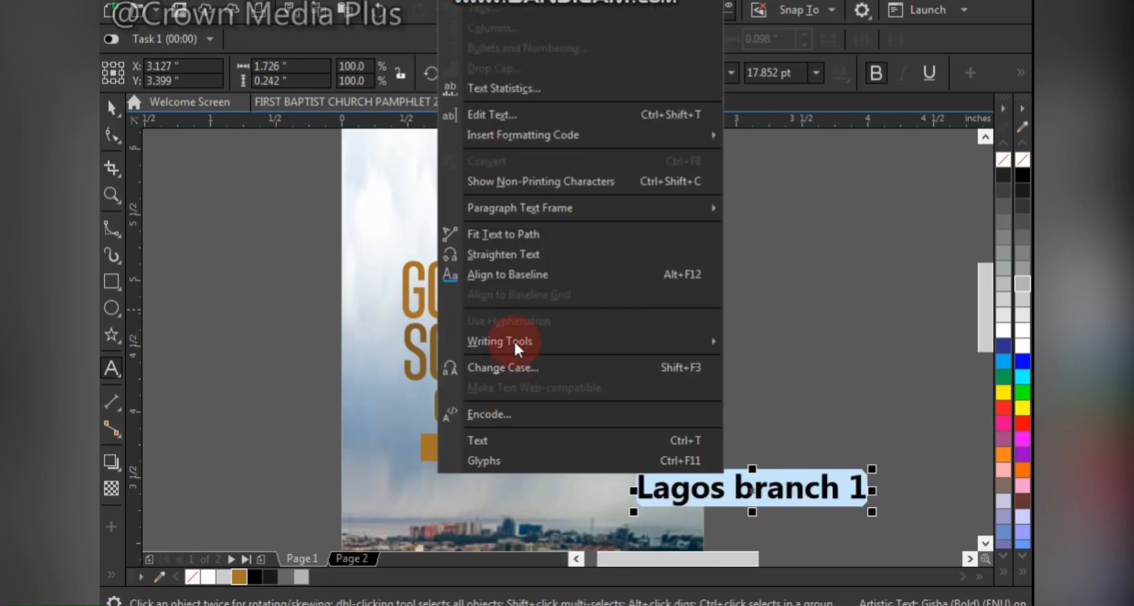
left_click(522, 369)
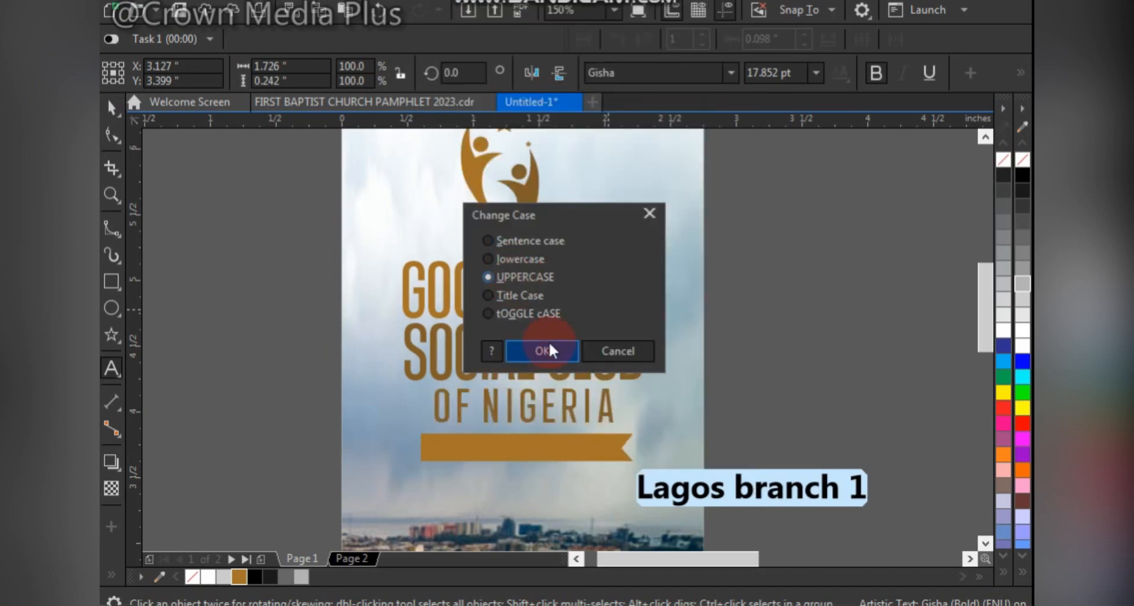
left_click(532, 350)
left_click(115, 110)
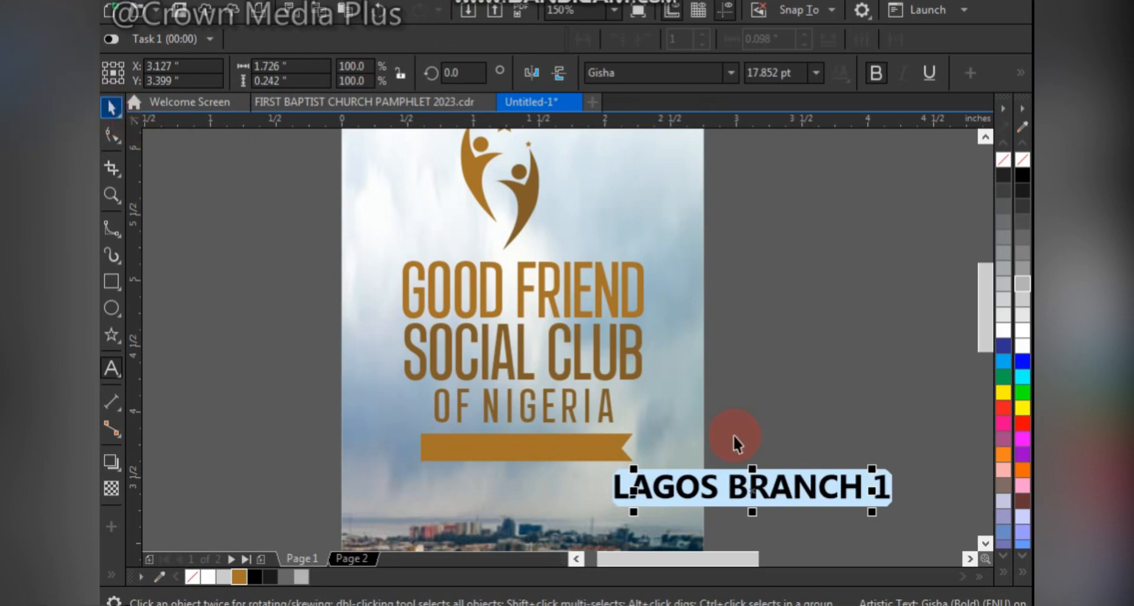
- Move the "LAGOS BRANCH 1" text onto the golden-brown ribbon
left_click_drag(752, 490, 532, 442)
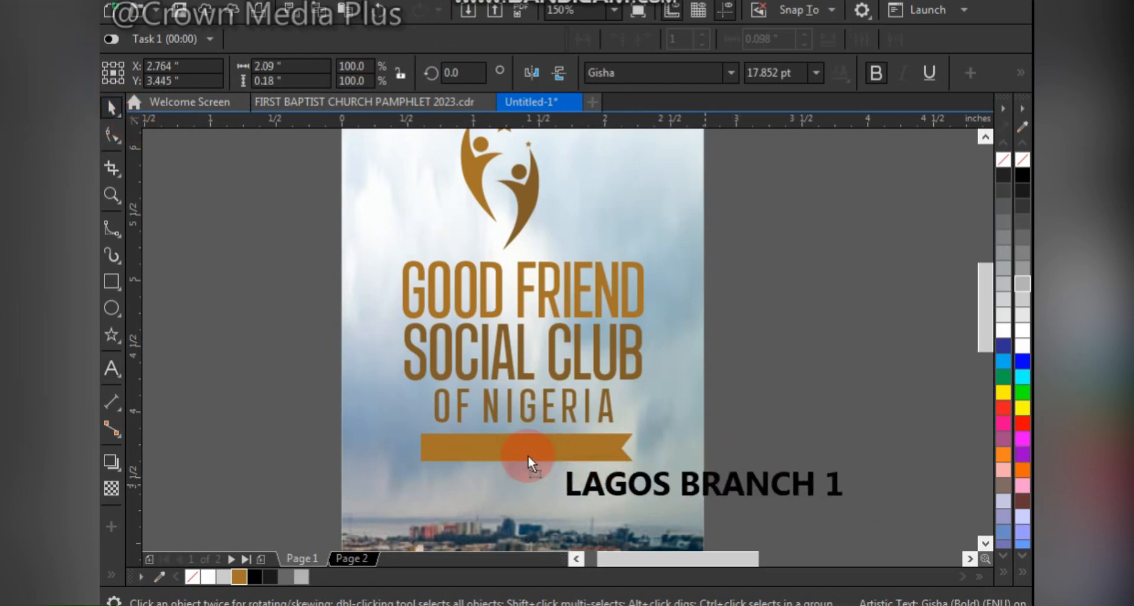
left_click_drag(557, 477, 569, 445)
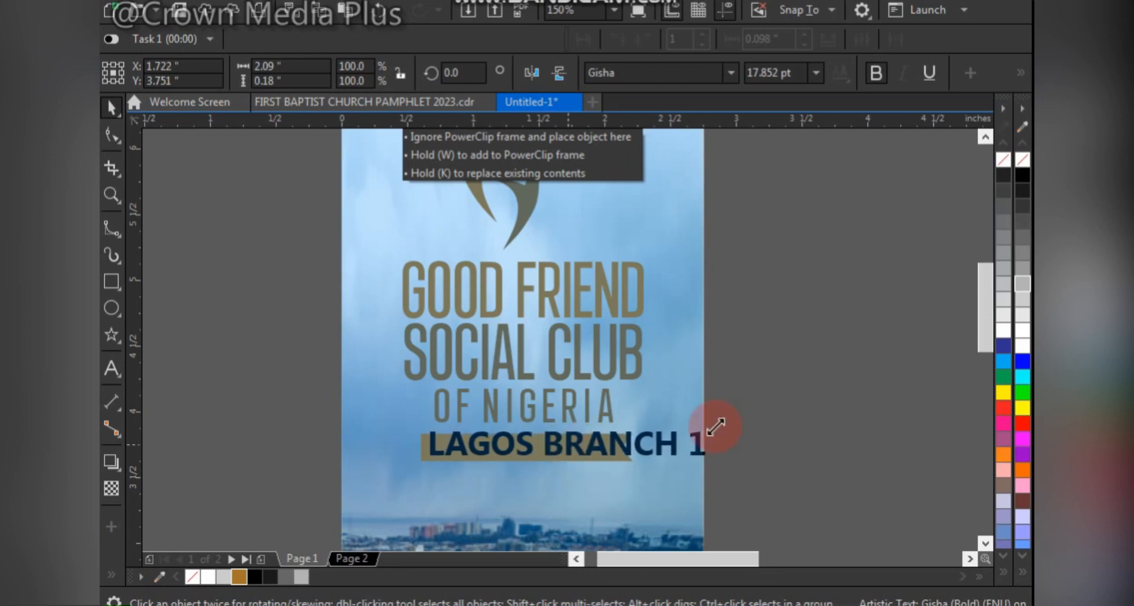
- Shrink the "LAGOS BRANCH 1" text to about 1.39 inches wide to fit the ribbon, and bring it to the front of the page in white
left_click_drag(711, 427, 619, 398)
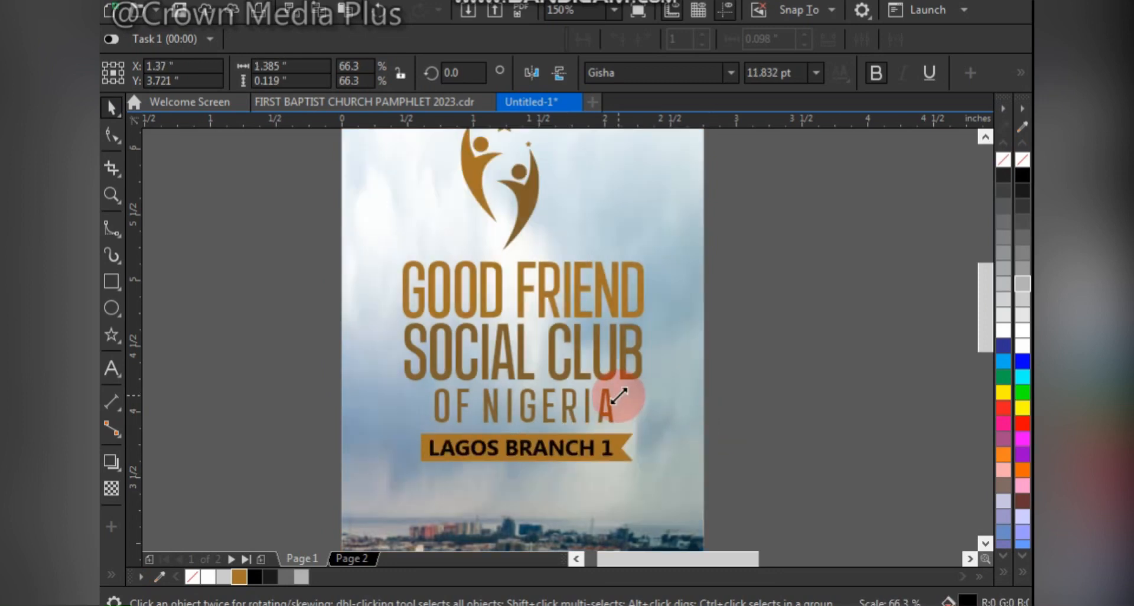
left_click(521, 453)
right_click(522, 449)
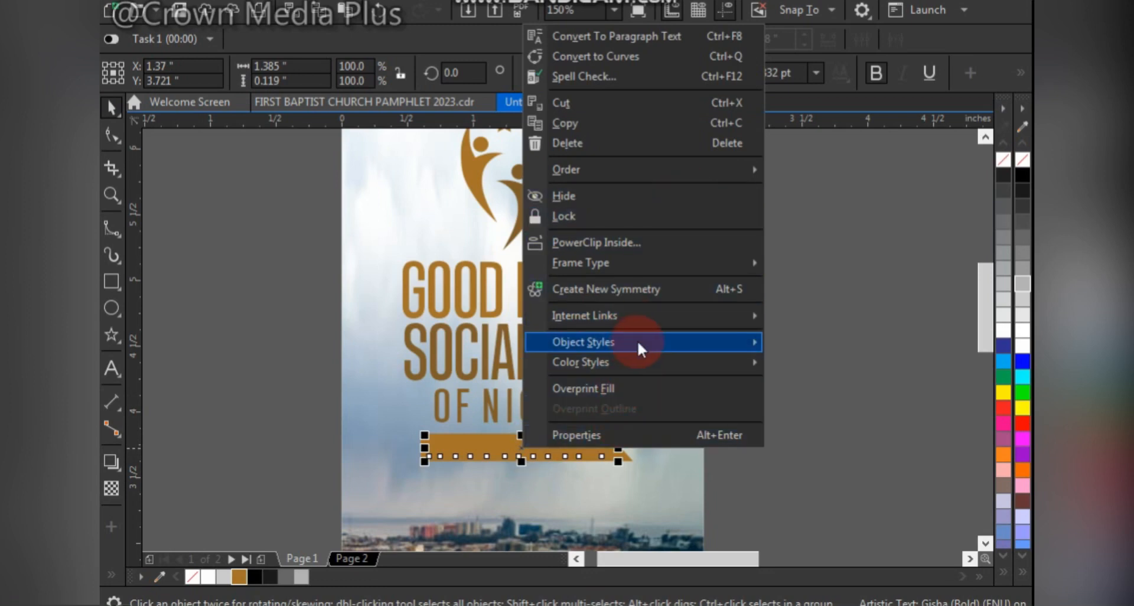
mouse_move(638, 170)
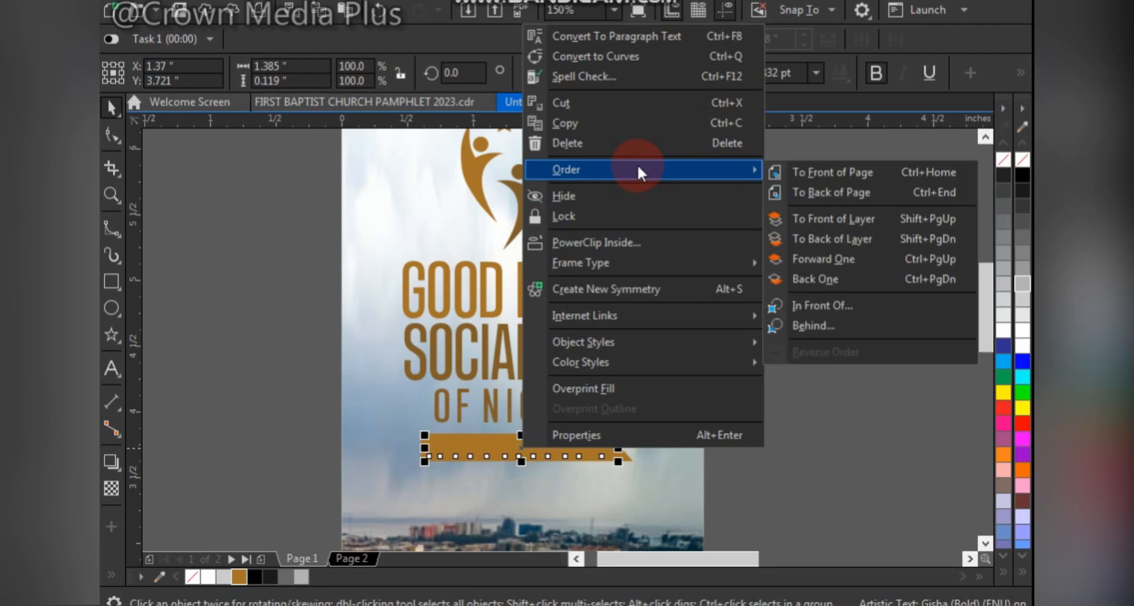
left_click(883, 173)
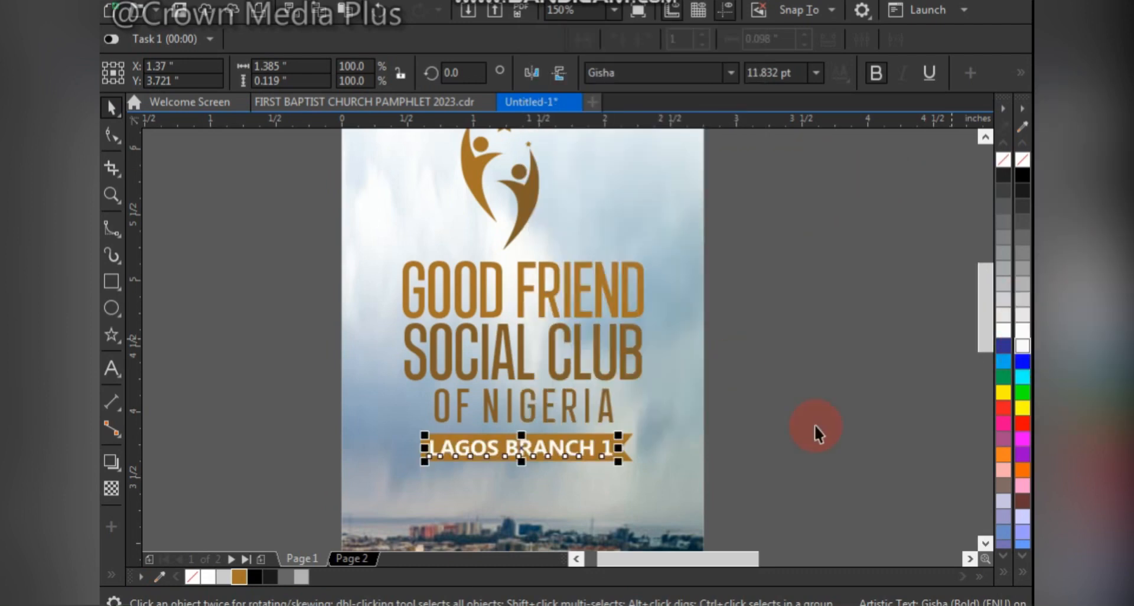
left_click(738, 438)
- Group the ribbon with its text and center the group under the three lines of the club name
left_click(544, 425)
left_click_drag(387, 492, 387, 491)
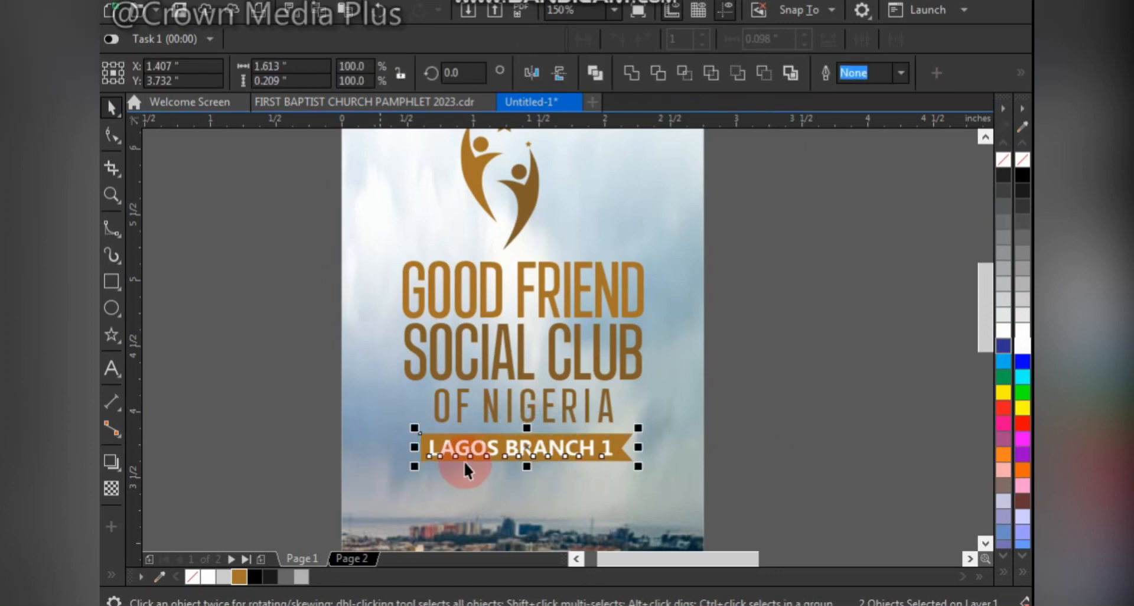
key("ctrl+g")
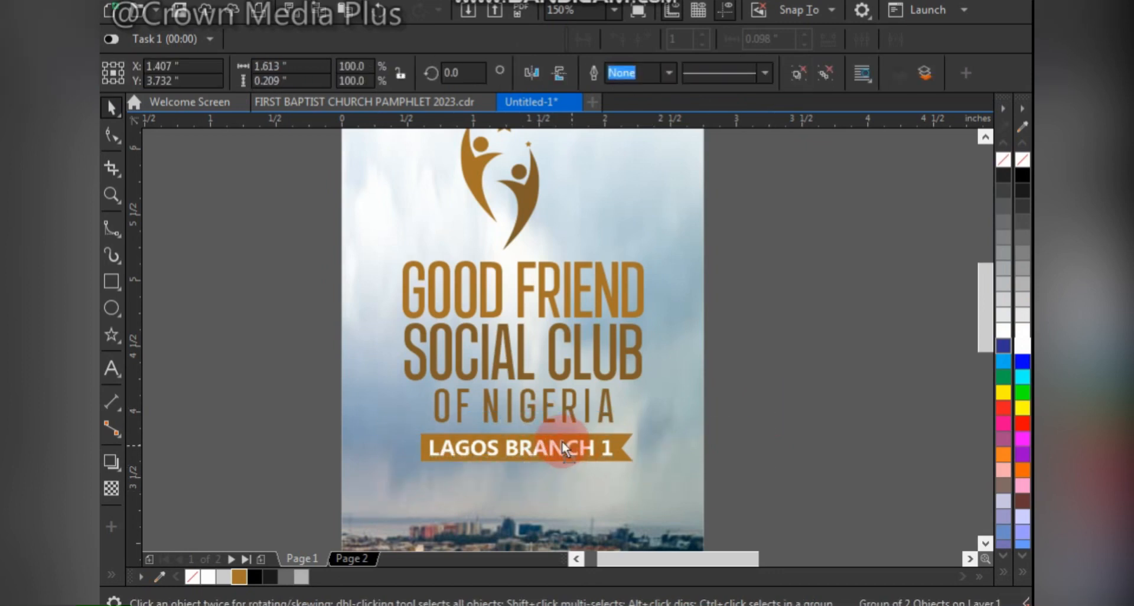
mouse_move(562, 441)
left_mouse_down()
mouse_move(572, 446)
mouse_move(560, 439)
left_mouse_up()
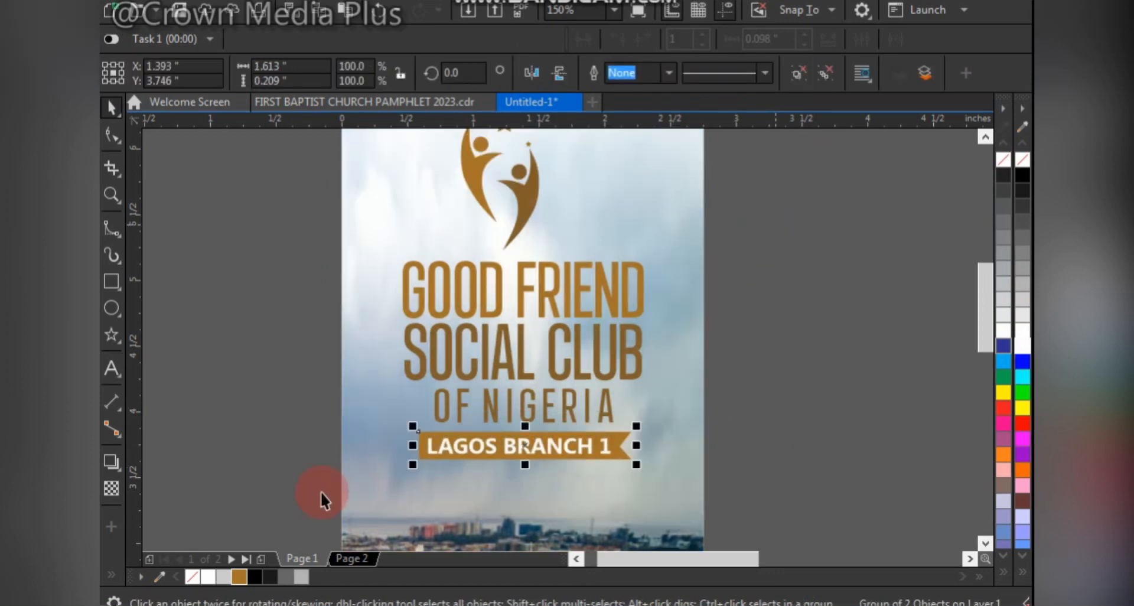
left_click_drag(774, 225, 319, 491)
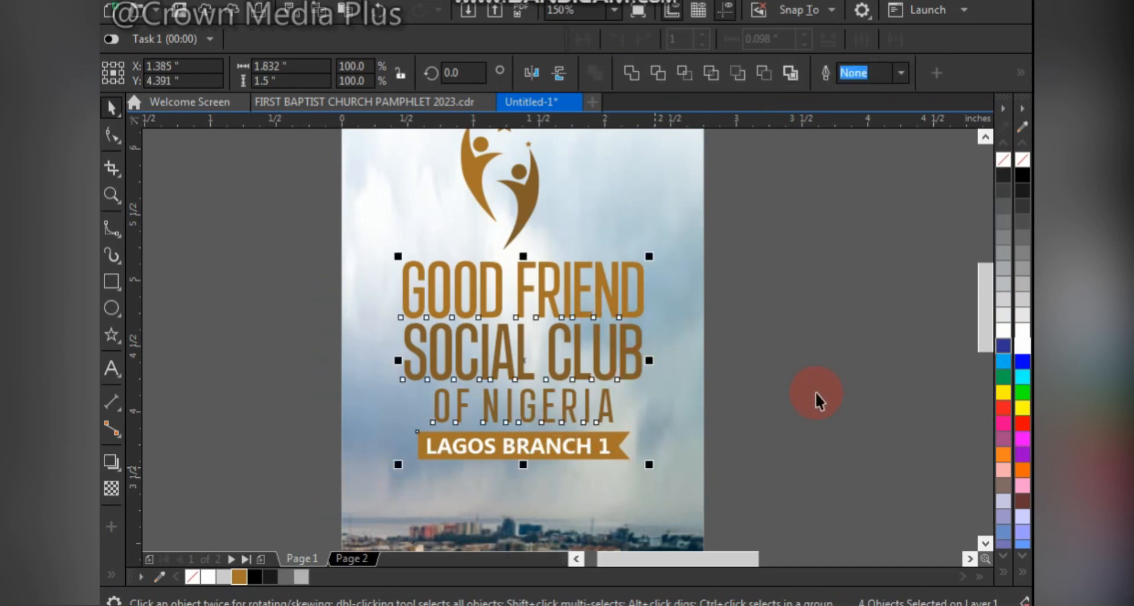
left_click(682, 452)
- Delete the leftover "Good friend social club of Nigeria Lagos branch 1" text and move the motto text onto the page just below the ribbon
key("F4")
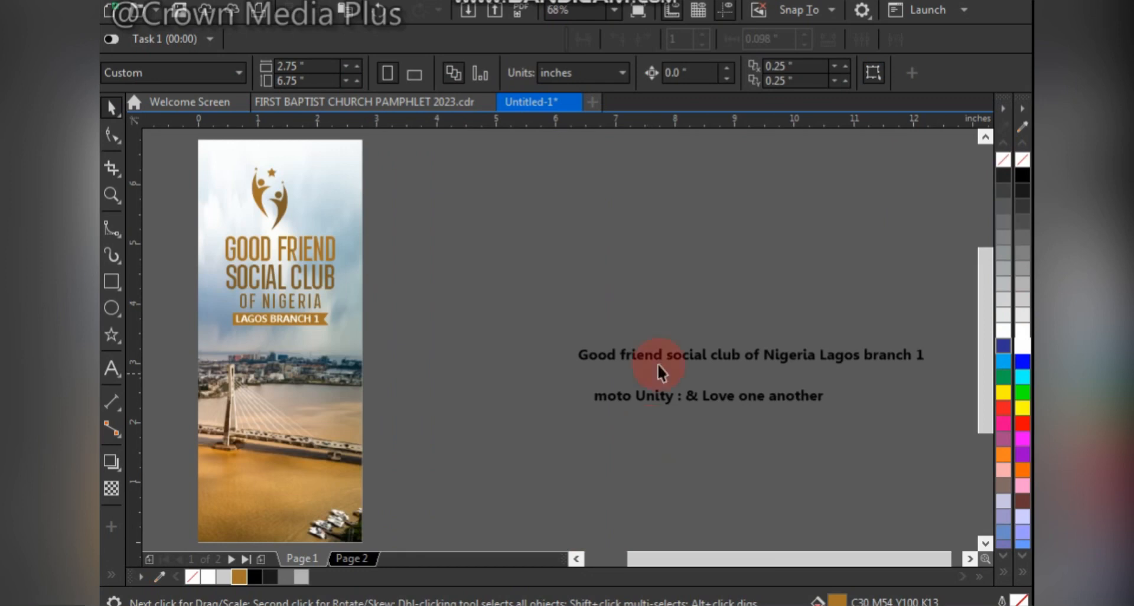
left_click(881, 354)
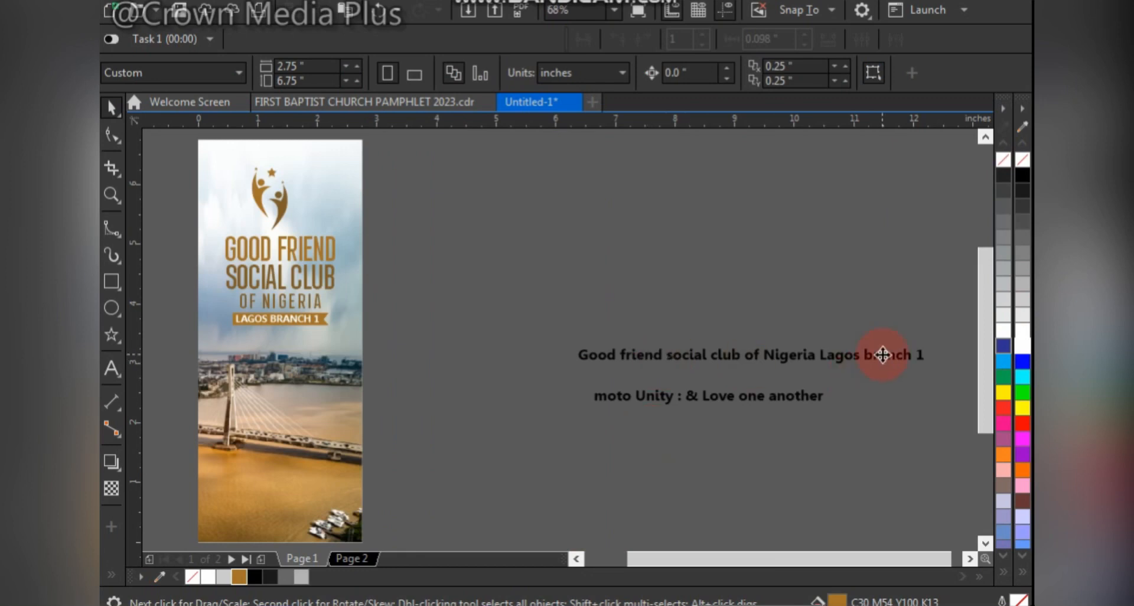
key("Delete")
left_click_drag(735, 395, 373, 336)
- Add a colon after "moto" and put the rest of the motto text on a second line
left_click_drag(508, 301, 147, 384)
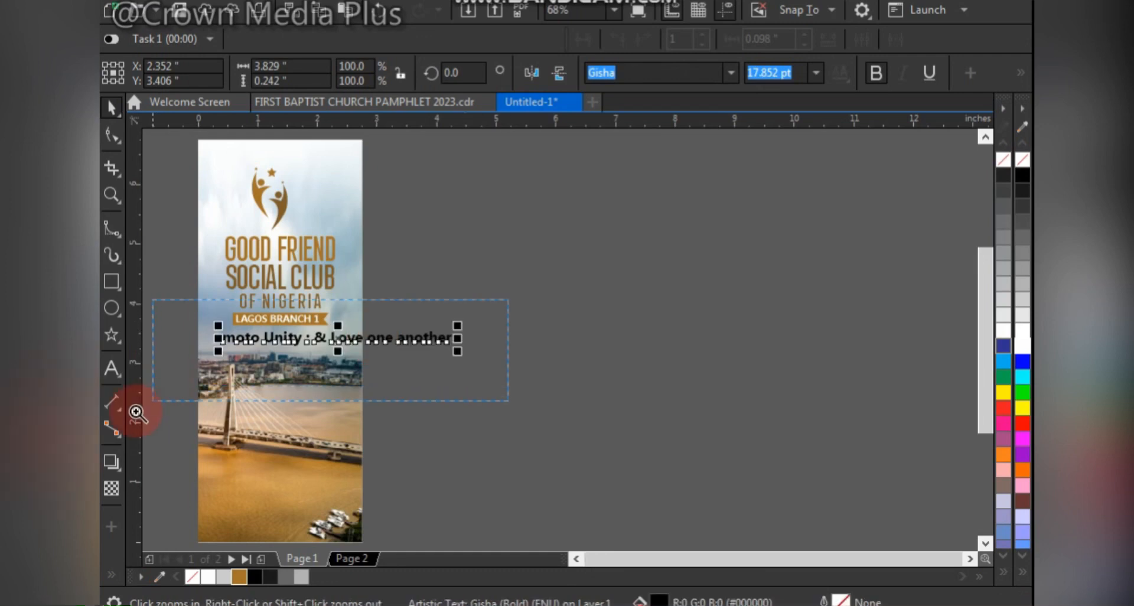
double_click(577, 320)
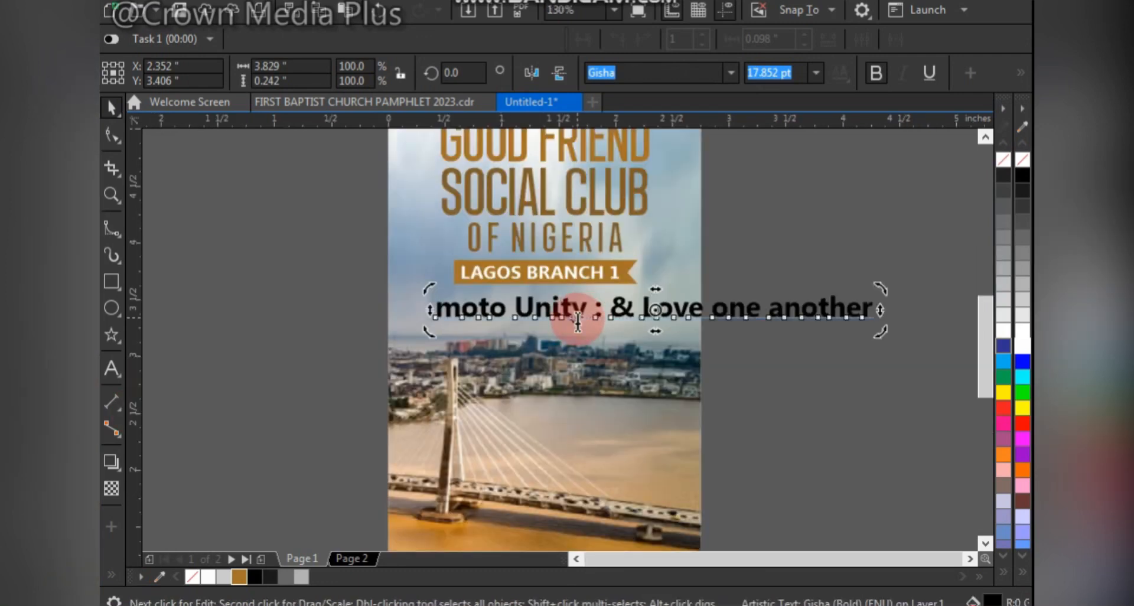
left_click(508, 322)
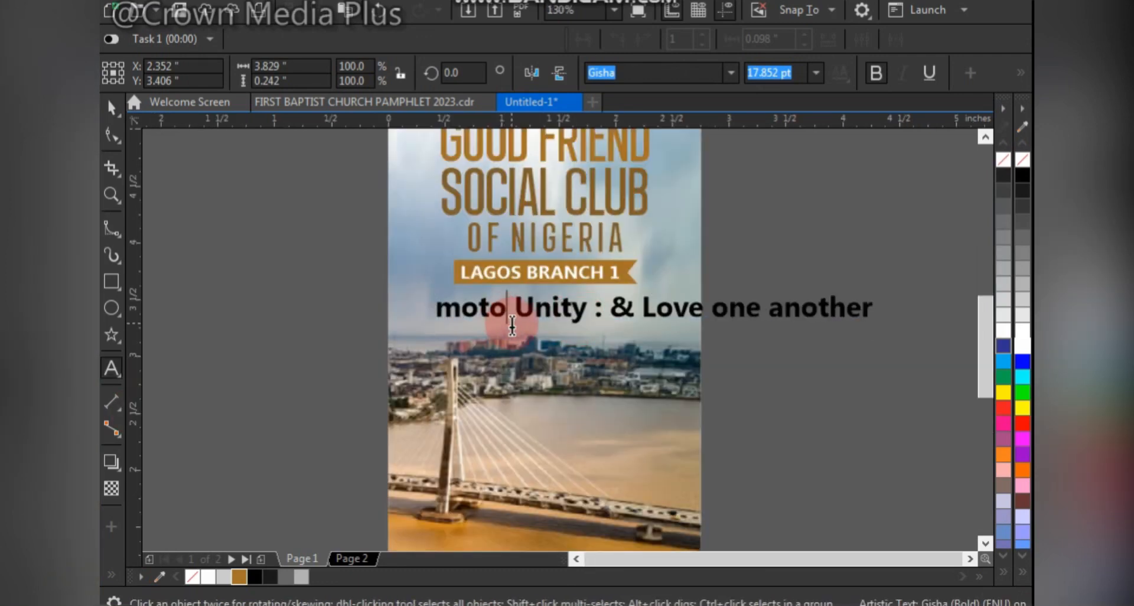
type(":")
key("Return")
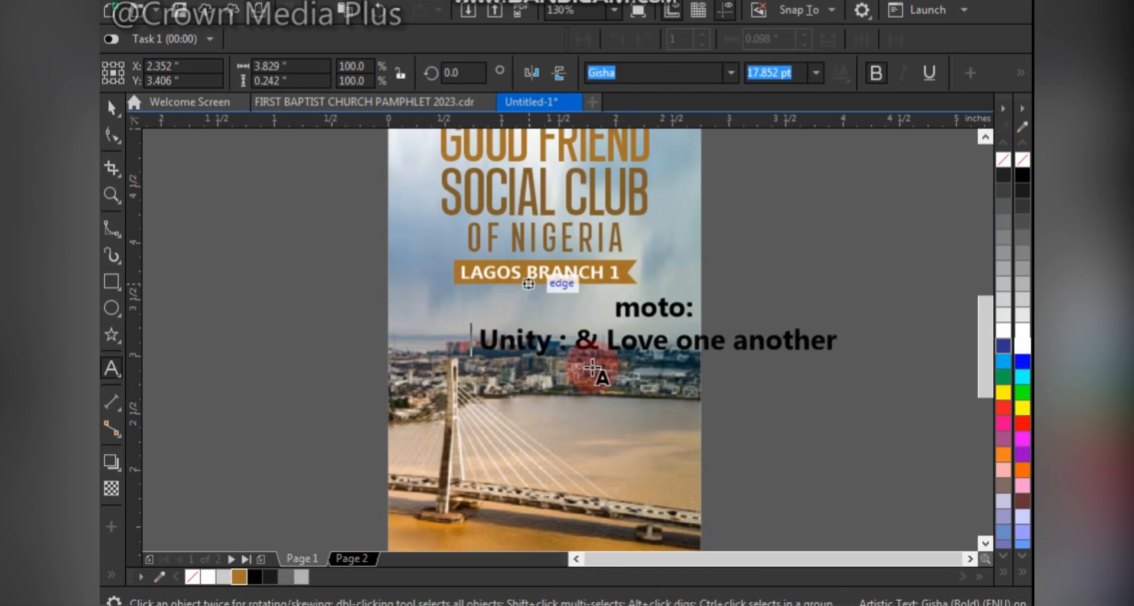
- Remove the stray colon after "Unity" and insert the missing T in "moto"
left_click(562, 339)
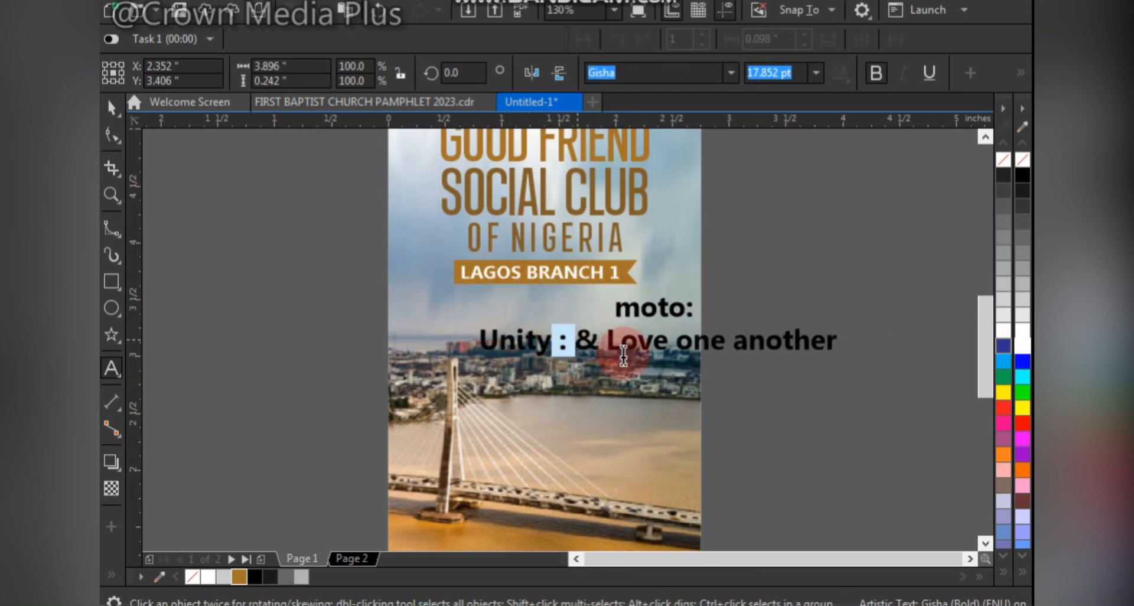
key("Delete")
key("Delete")
left_click(677, 302)
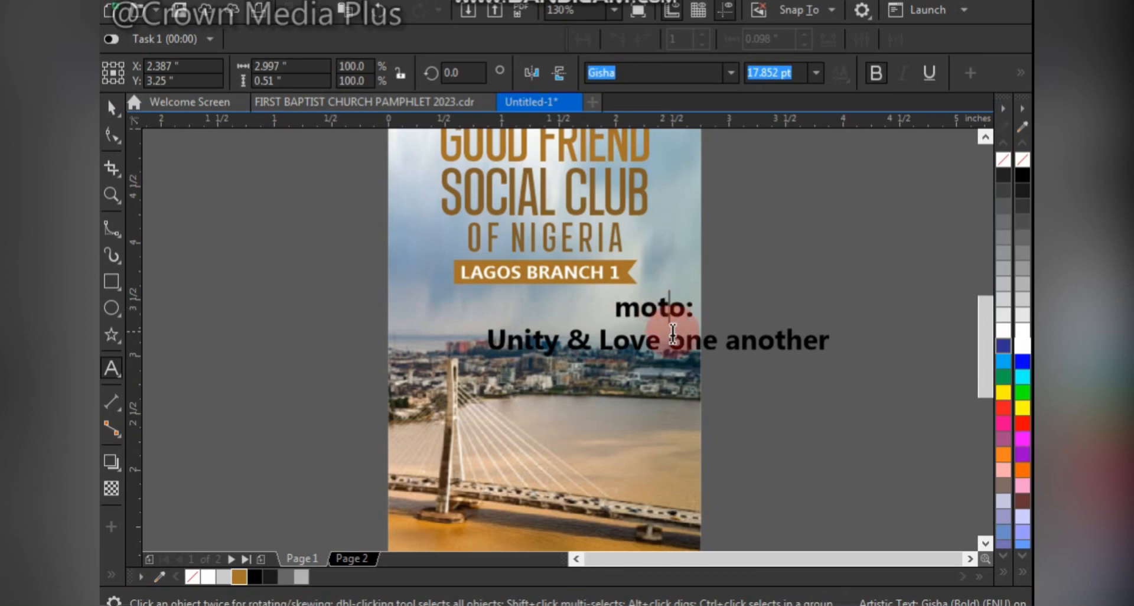
type("T")
- Change the whole motto text to uppercase and shrink it to about 1.42 inches wide in black
key("ctrl+a")
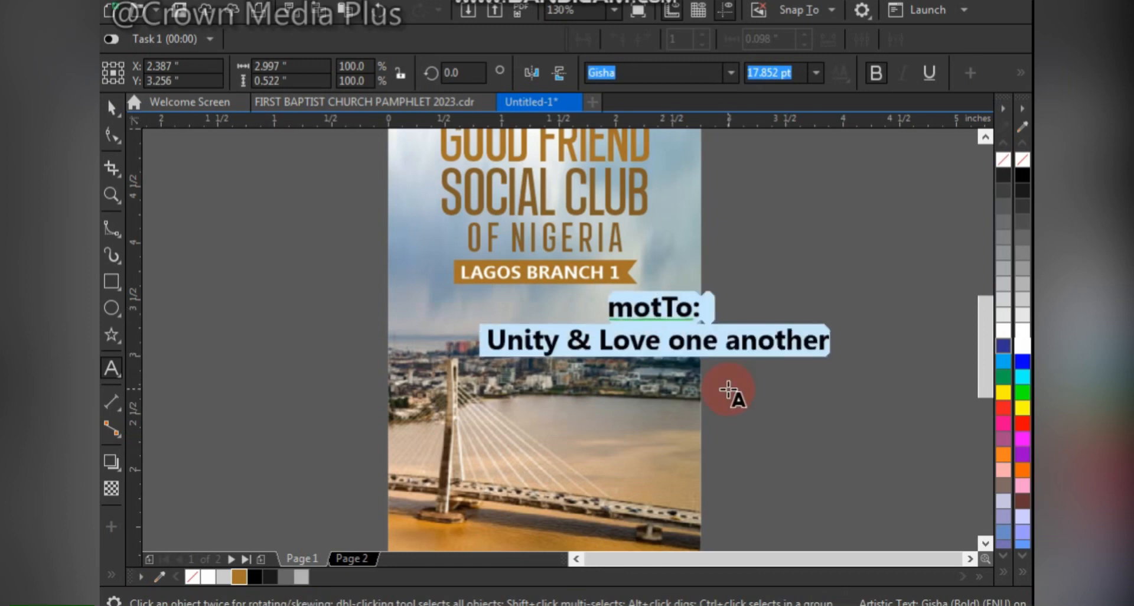
key("shift+F3")
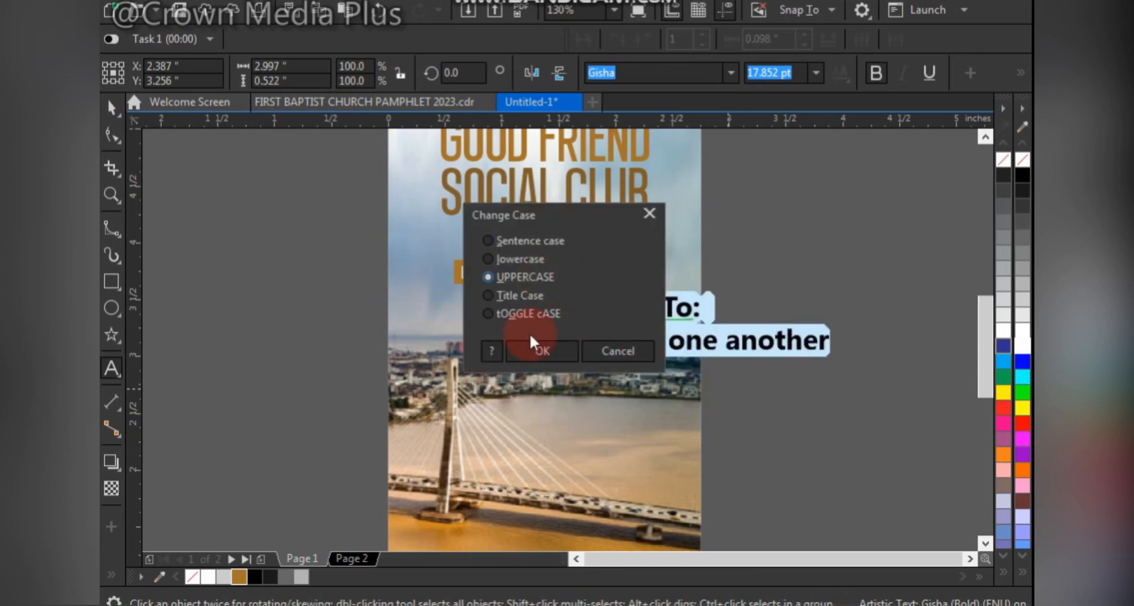
left_click(543, 351)
key("ctrl+space")
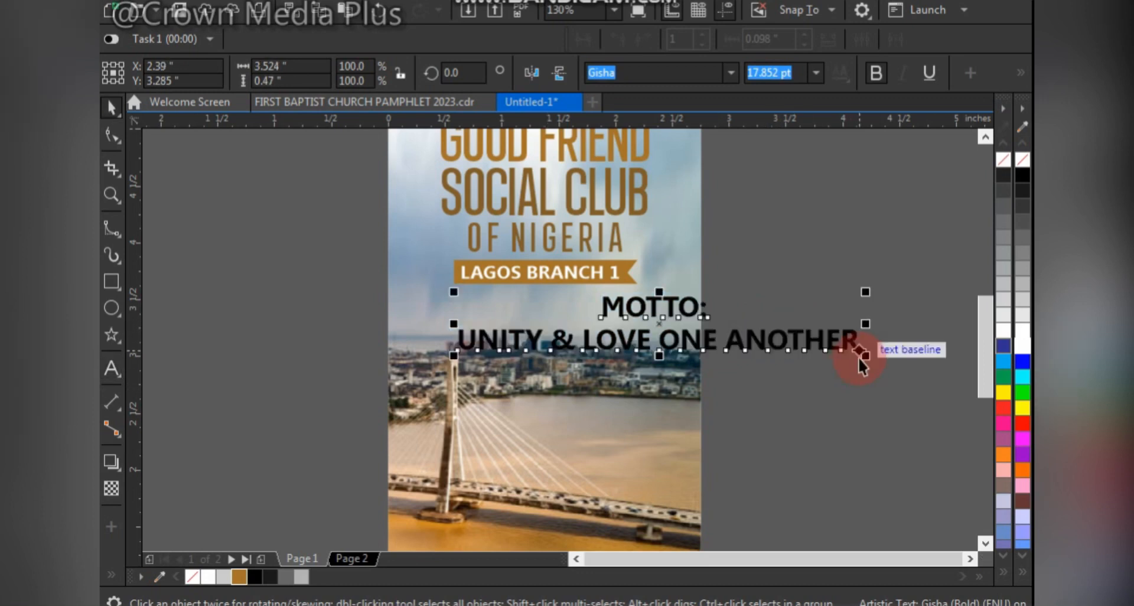
mouse_move(862, 354)
left_mouse_down()
mouse_move(620, 367)
mouse_move(624, 324)
left_mouse_up()
left_click(1015, 182)
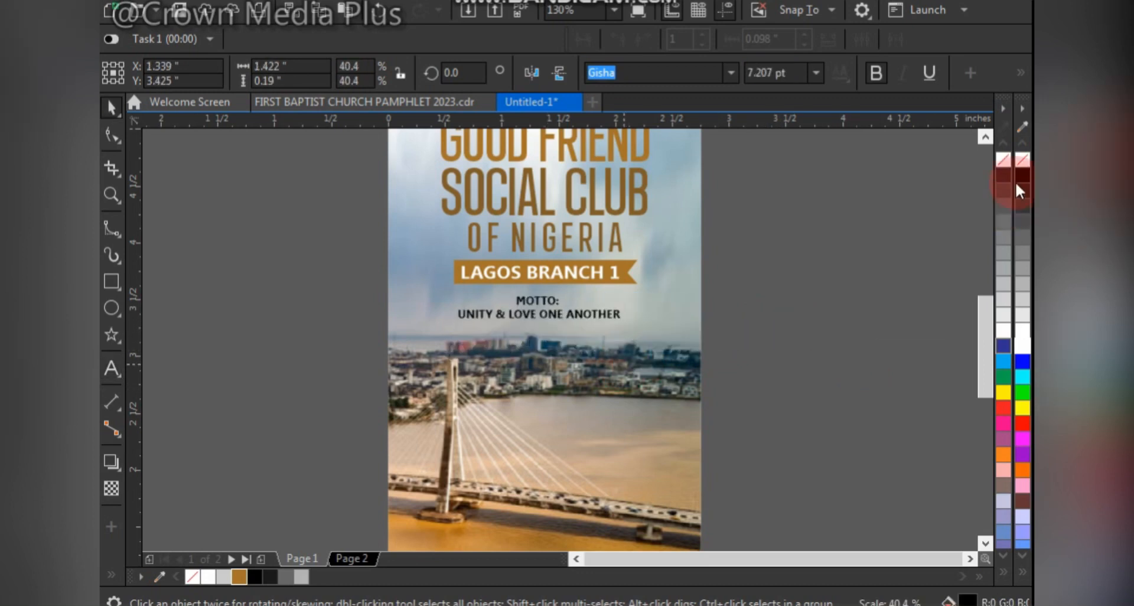
- Widen the motto's letter spacing to make it about 1.63 inches wide, and center it closely beneath the "LAGOS BRANCH 1" ribbon
left_click(115, 141)
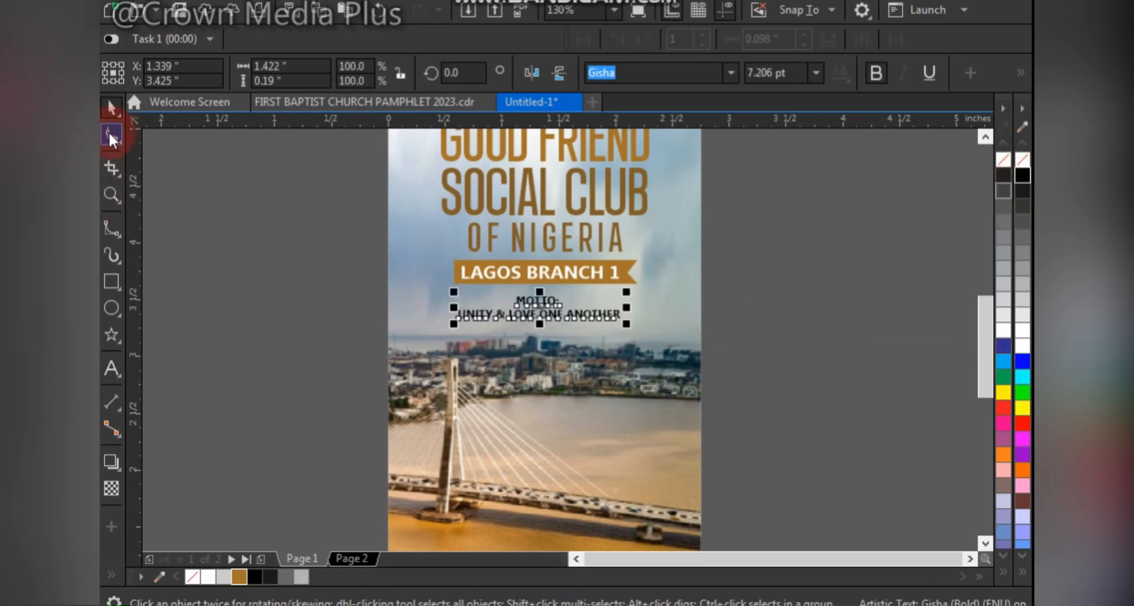
left_click_drag(634, 329, 666, 337)
key("space")
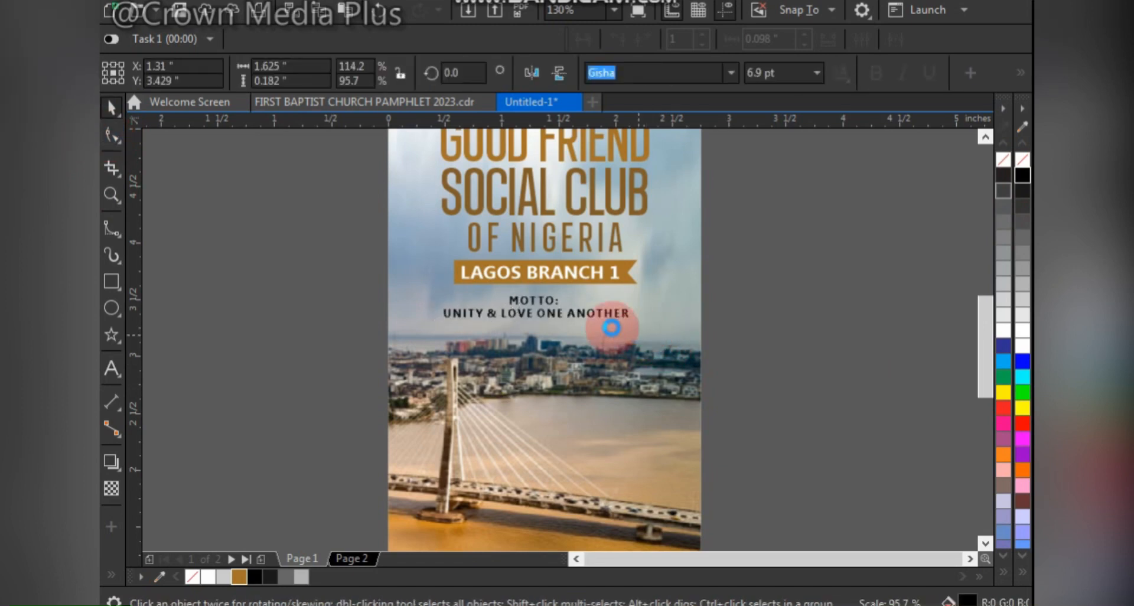
left_click_drag(568, 301, 602, 272)
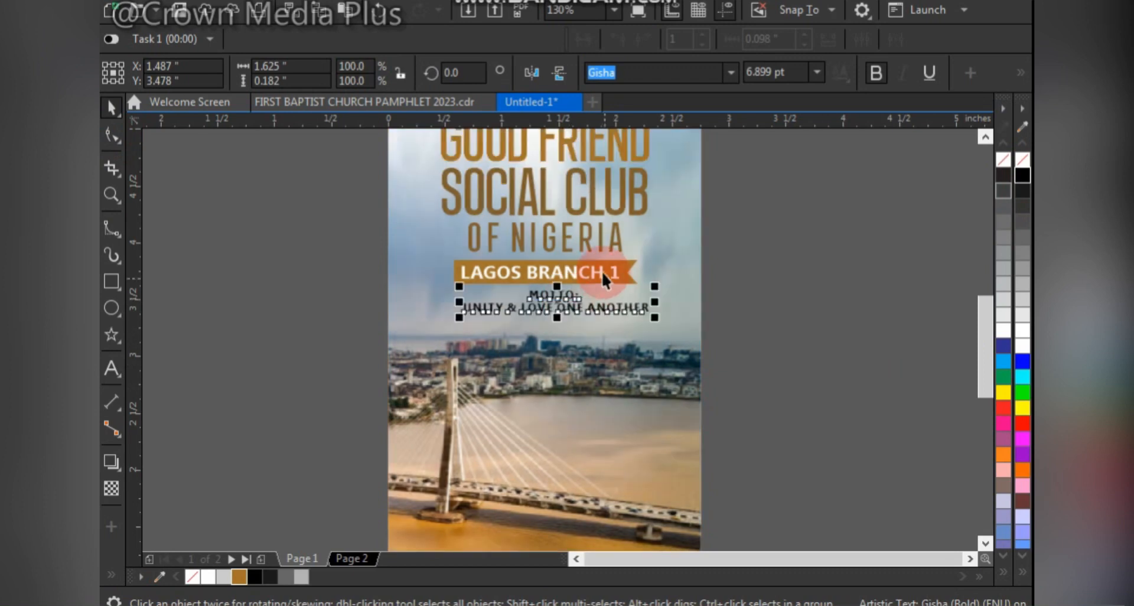
left_click(597, 272, "shift")
key("c")
left_click(791, 305)
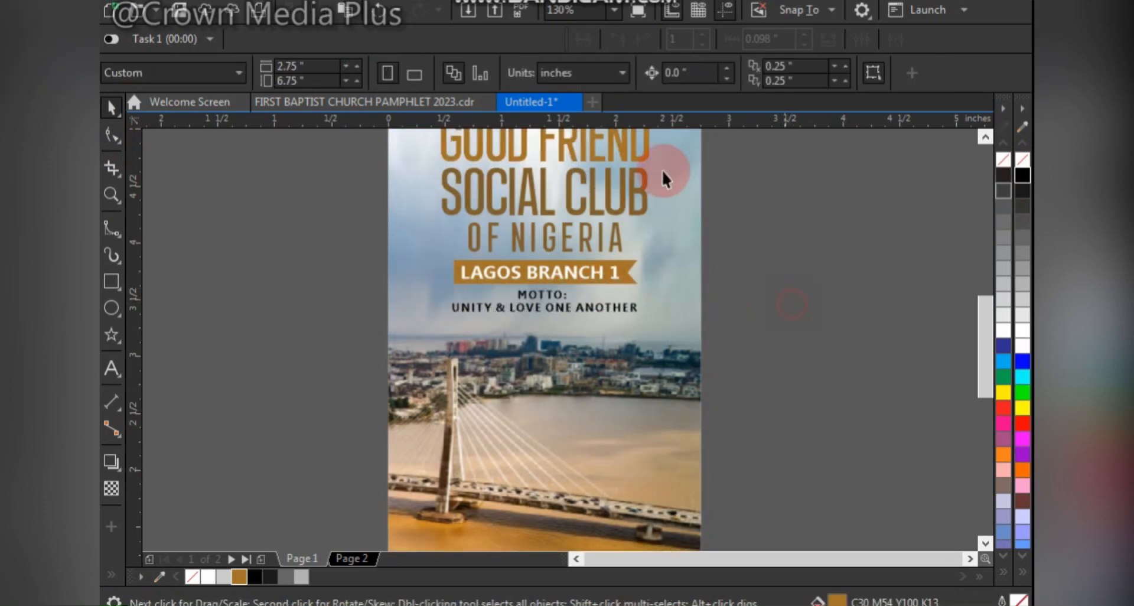
- Shrink the logo above the club name to about 0.46 by 0.81 inches
key("shift+F4")
left_click(543, 183)
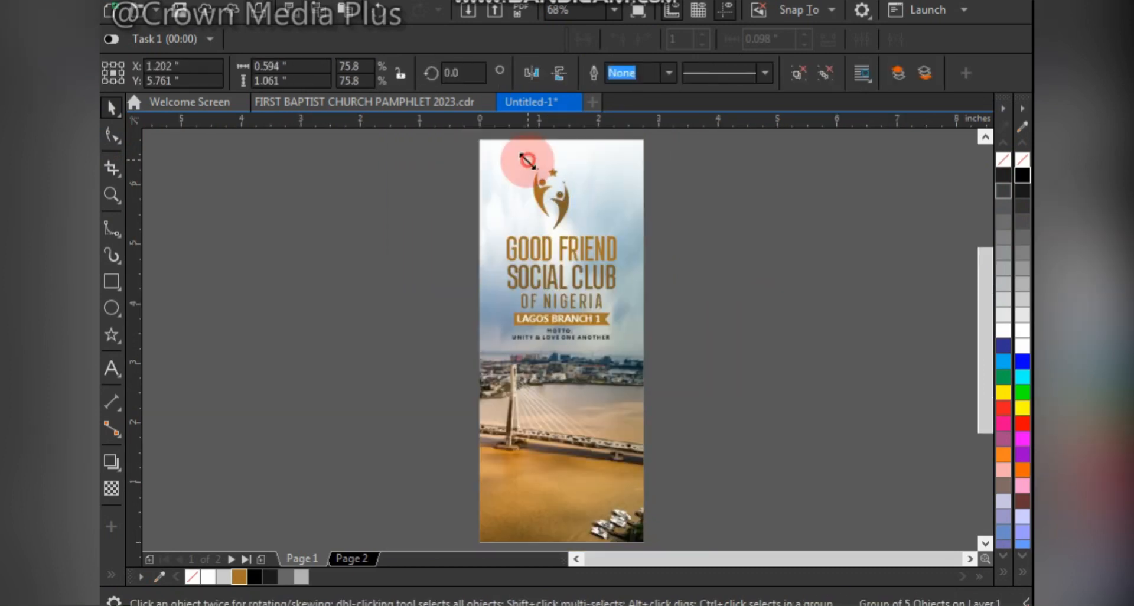
mouse_move(527, 160)
left_mouse_down()
mouse_move(600, 190)
mouse_move(532, 172)
left_mouse_up()
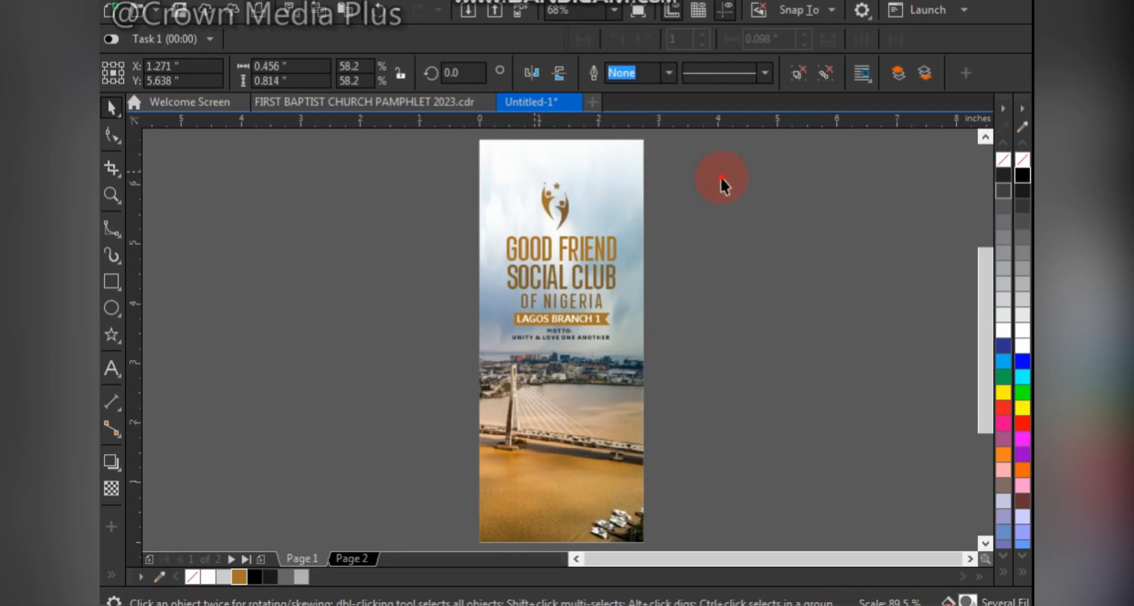
left_click(666, 210)
- Center-align the logo, club name, ribbon and motto, and place them as one group in the middle of the page's width
left_click_drag(705, 164, 418, 384)
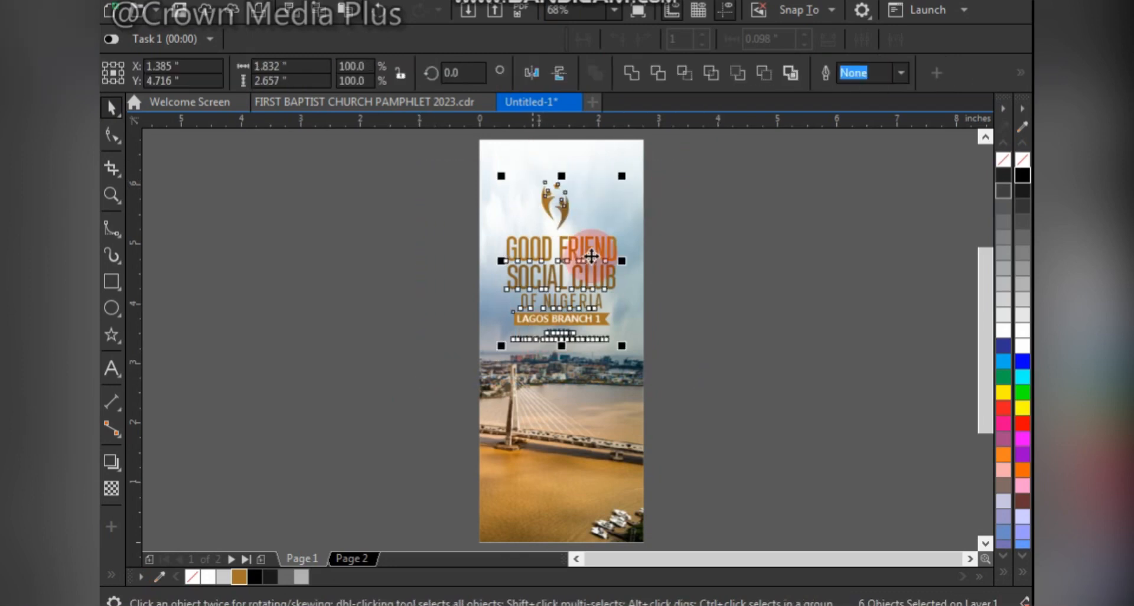
key("c")
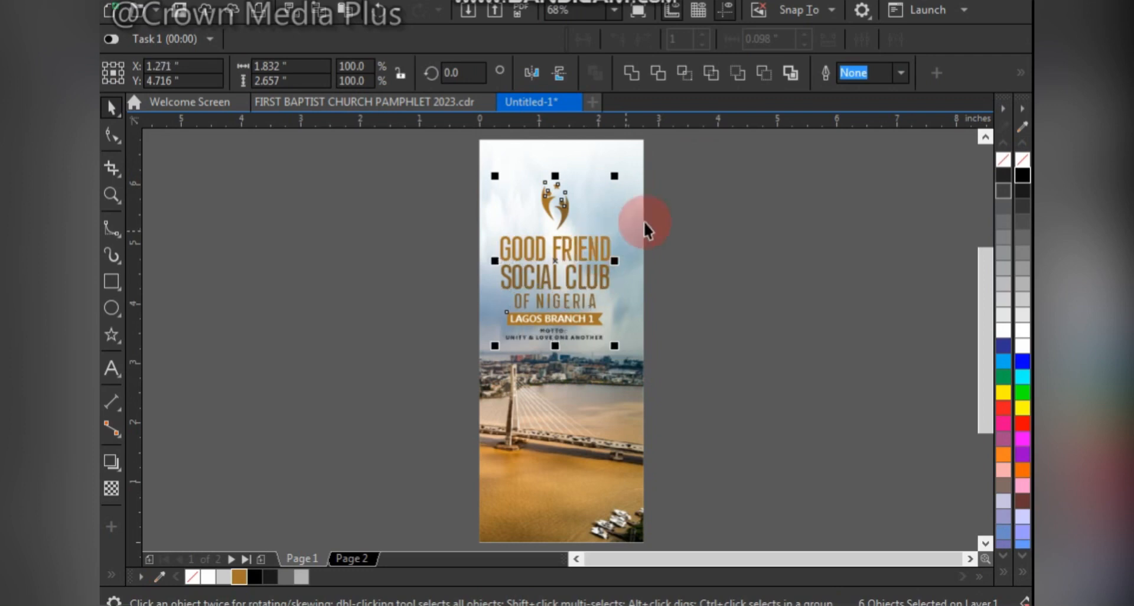
left_click(630, 202)
left_click(714, 254)
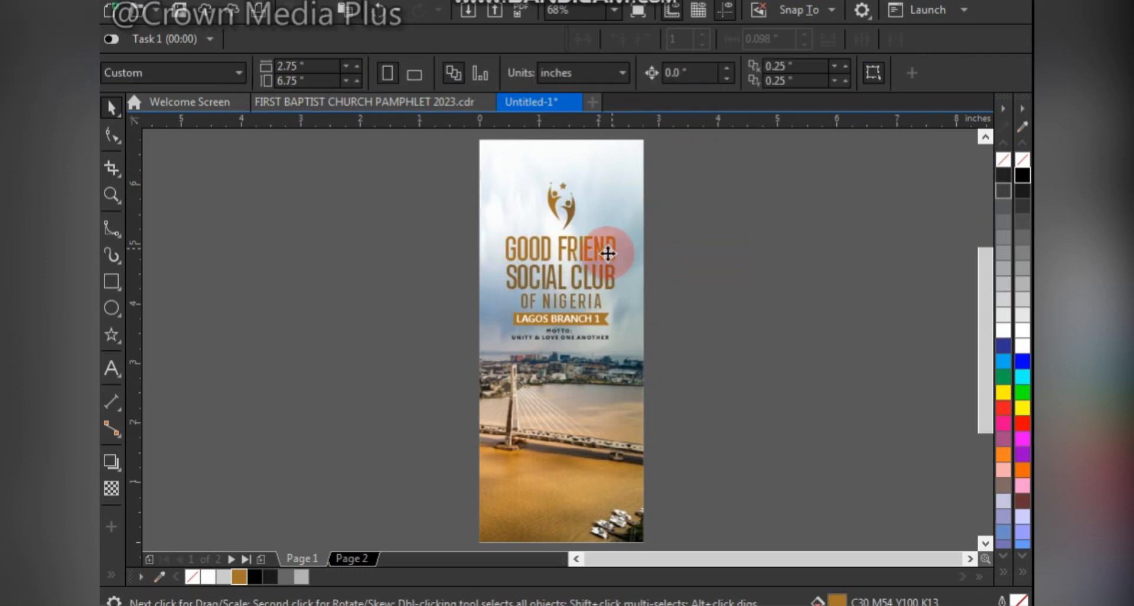
- Raise the logo and text group, enlarge it to about 1.94 by 2.81 inches, and recenter it horizontally on the page
left_click_drag(608, 253, 608, 243)
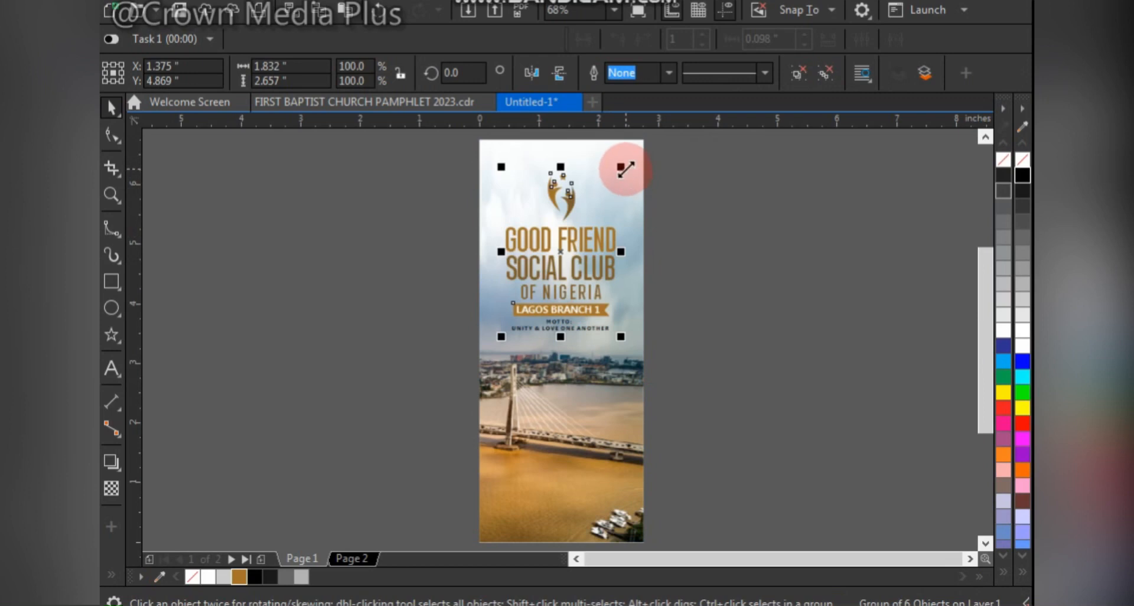
left_click_drag(622, 167, 636, 158)
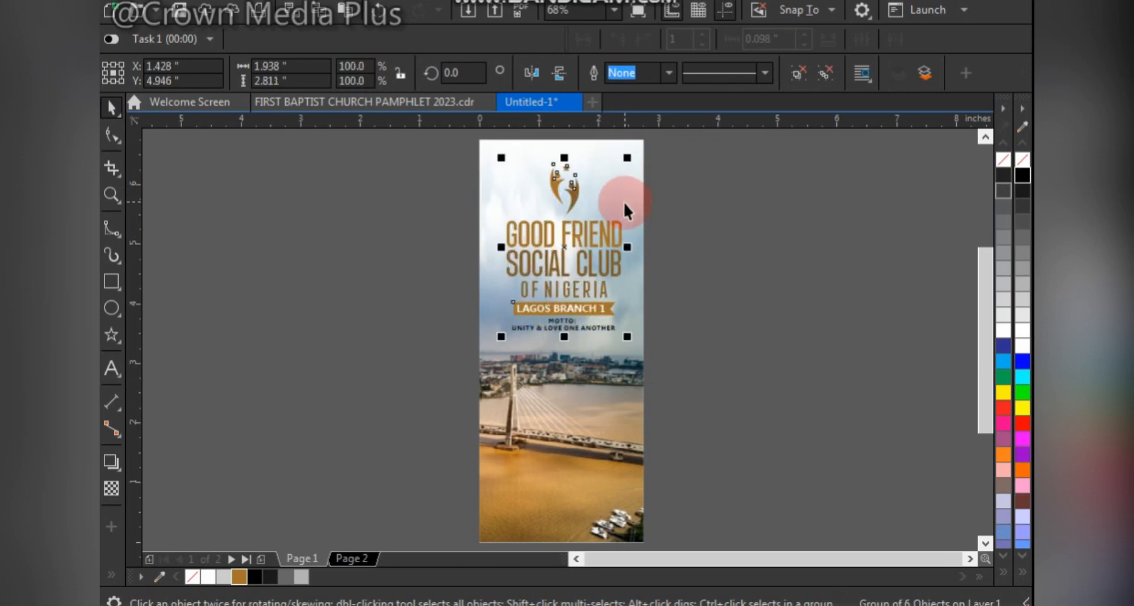
left_click(624, 198)
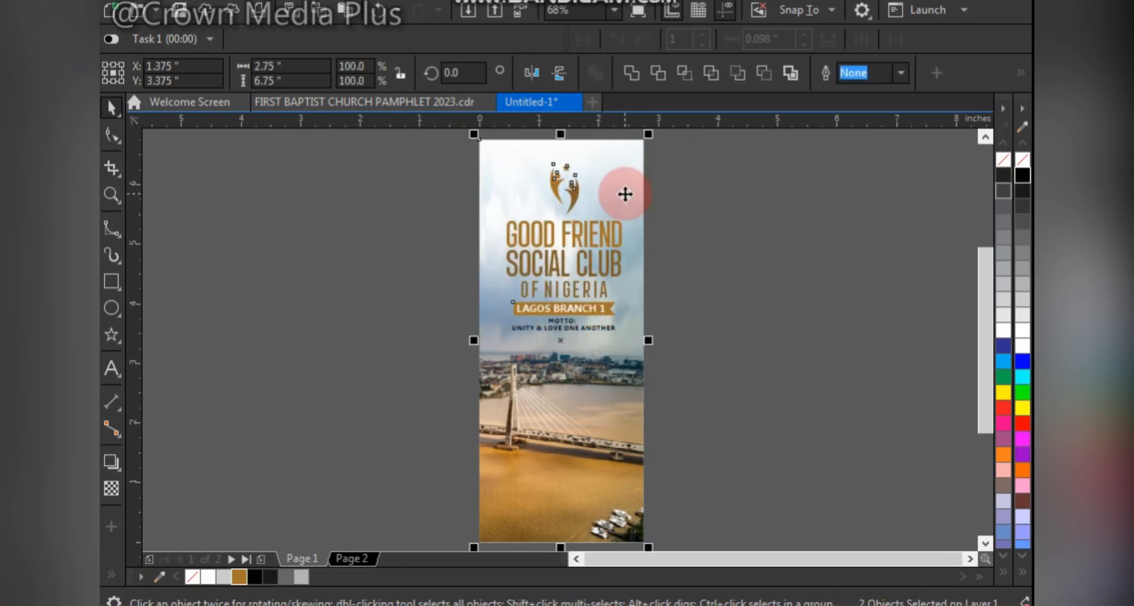
- Ungroup the design elements and place a white copy of the logo on the empty area beside the page
left_click(566, 308)
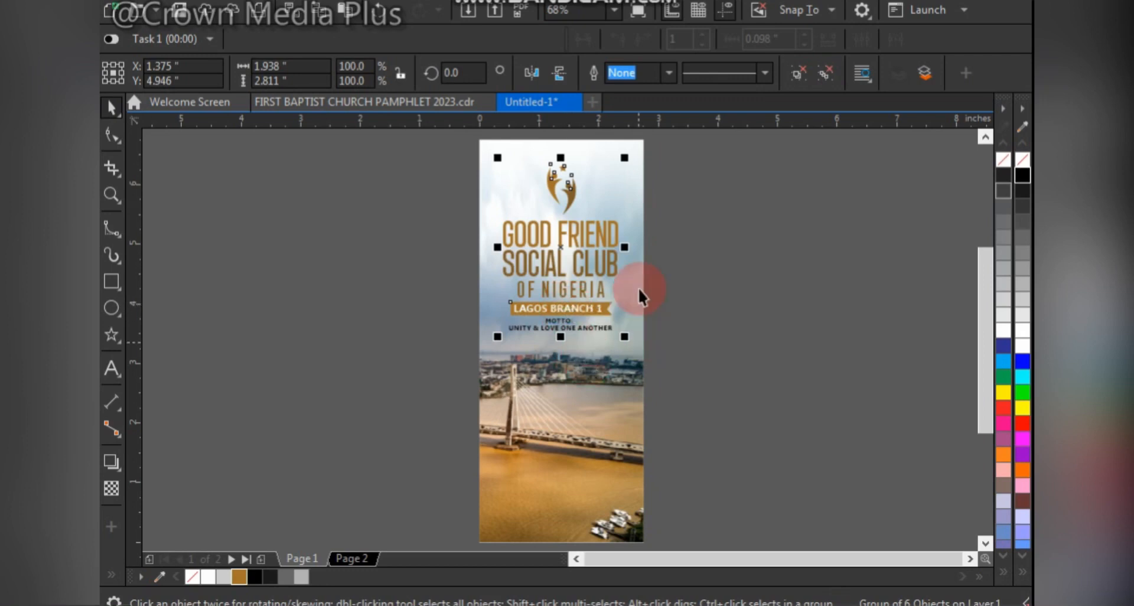
key("ctrl+u")
left_click_drag(665, 145, 505, 229)
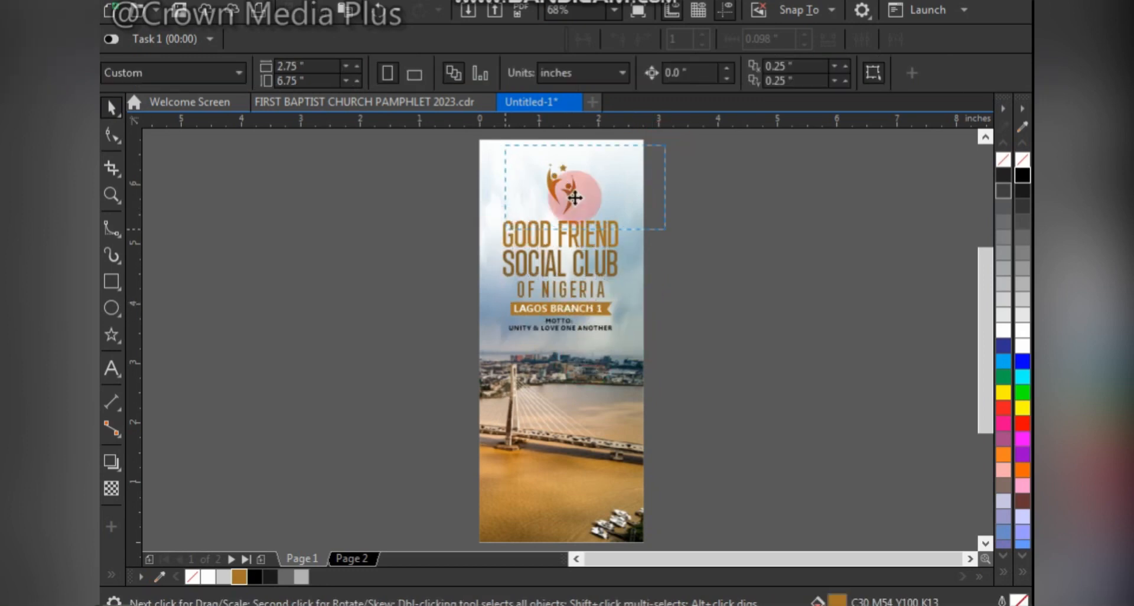
left_click(708, 324)
right_click(715, 388)
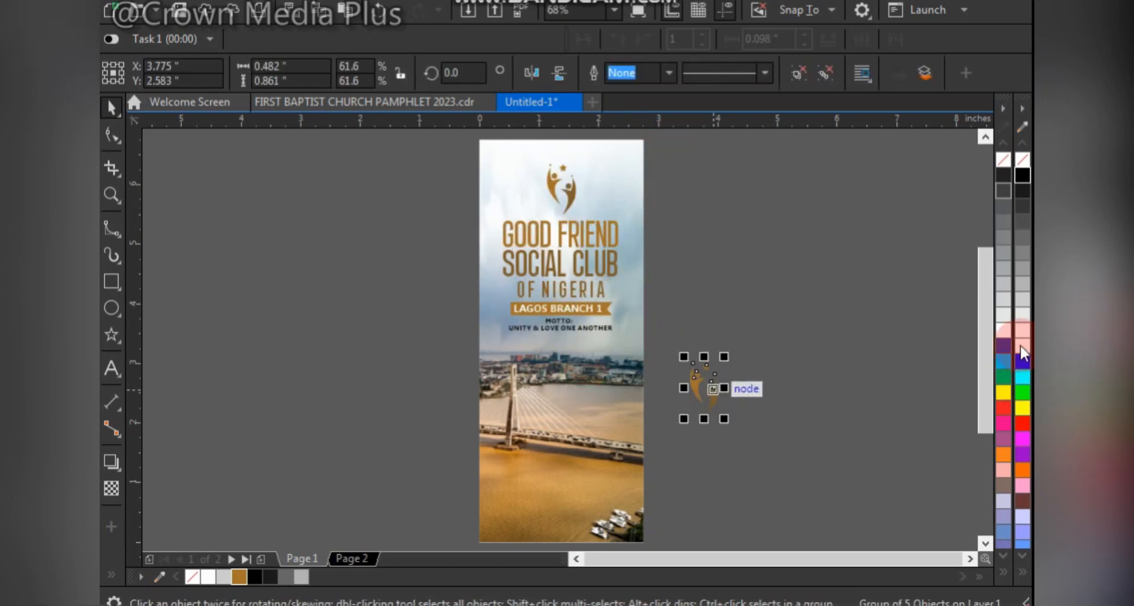
left_click(1023, 350)
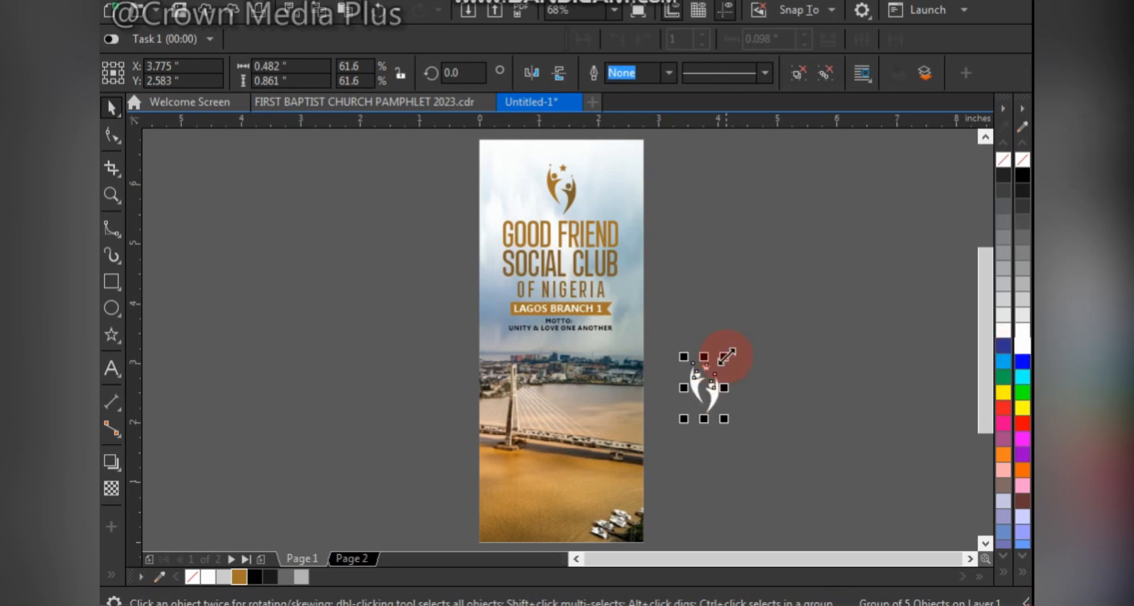
- Enlarge the white logo copy to about 1.02 by 1.83 inches and PowerClip it inside the photo frame over the water
left_click_drag(727, 356, 759, 300)
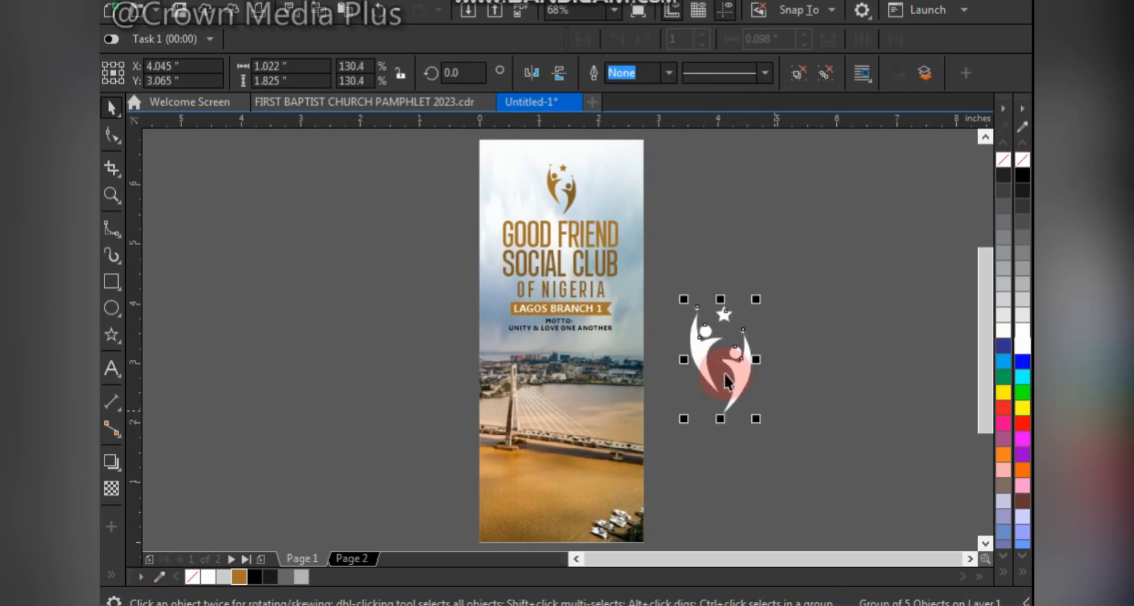
left_click_drag(724, 374, 575, 468)
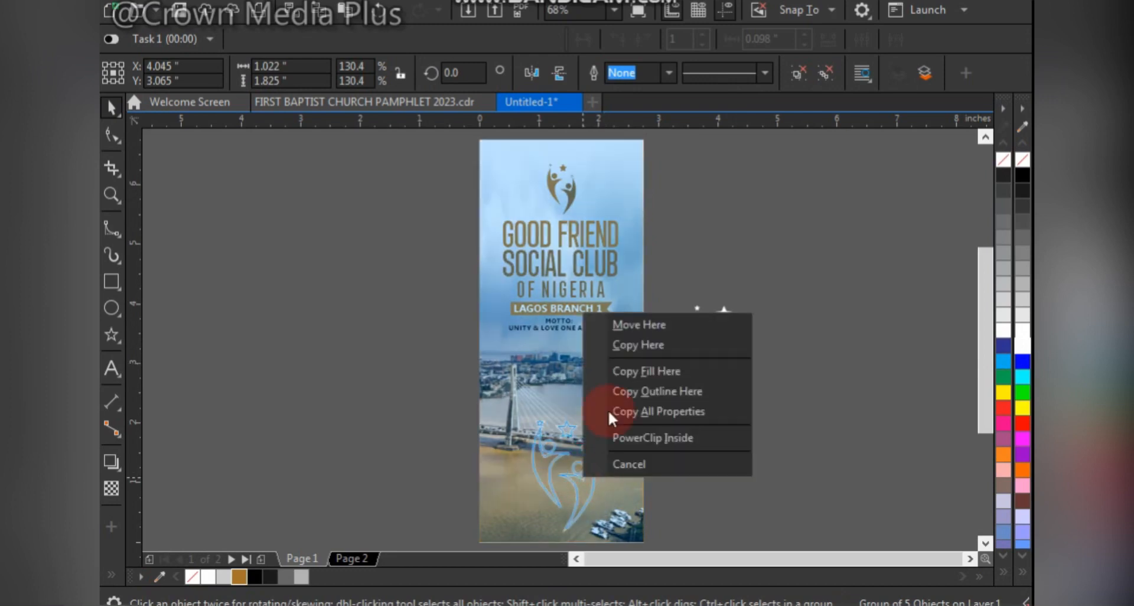
left_click(640, 440)
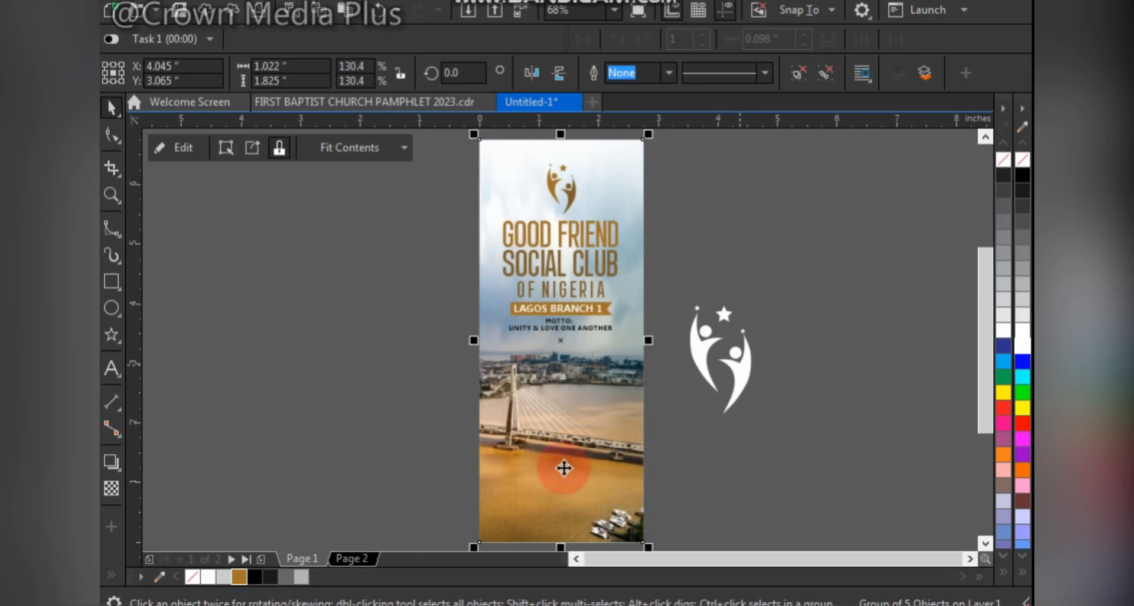
- Edit the PowerClip contents, enlarging the white logo to about 1.31 by 2.35 inches and moving it to the frame's lower-left corner
left_click(564, 468)
right_click(581, 487)
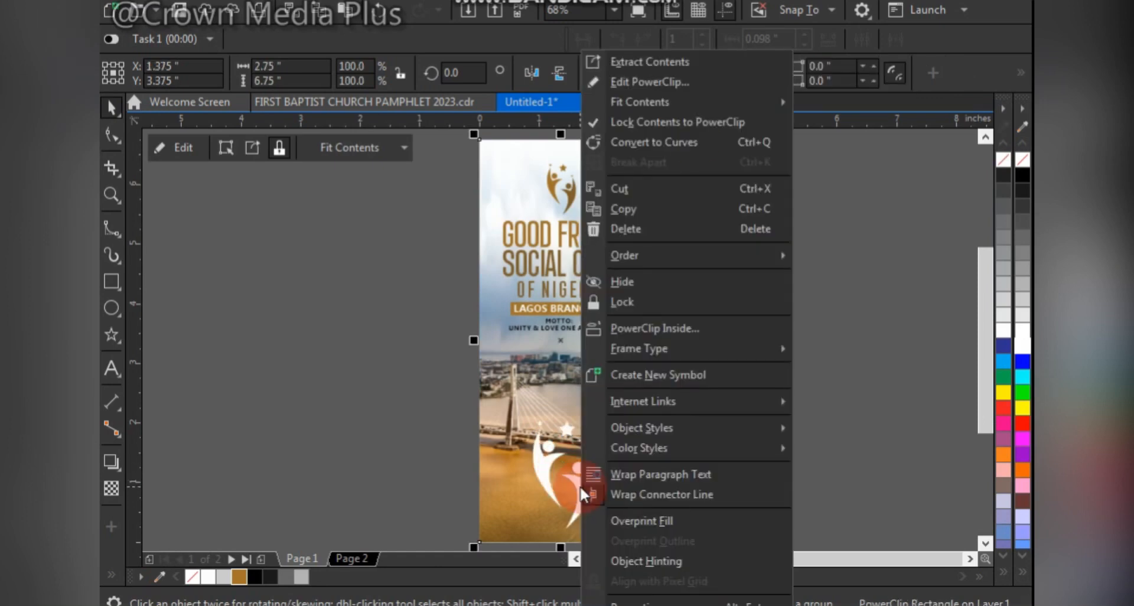
left_click(677, 82)
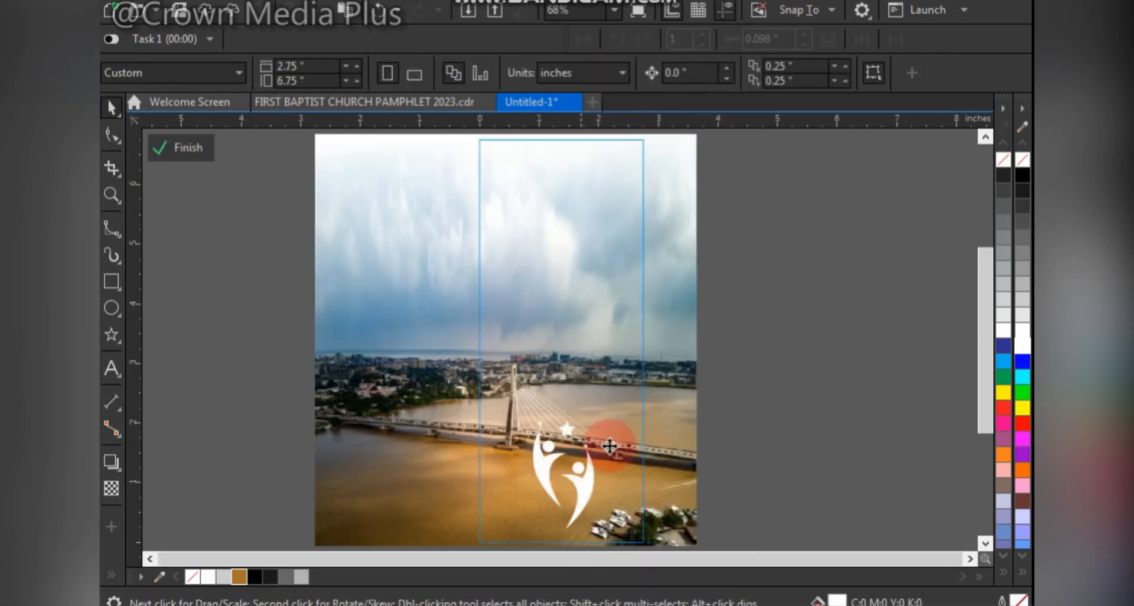
left_click(598, 418)
left_click_drag(598, 414, 633, 382)
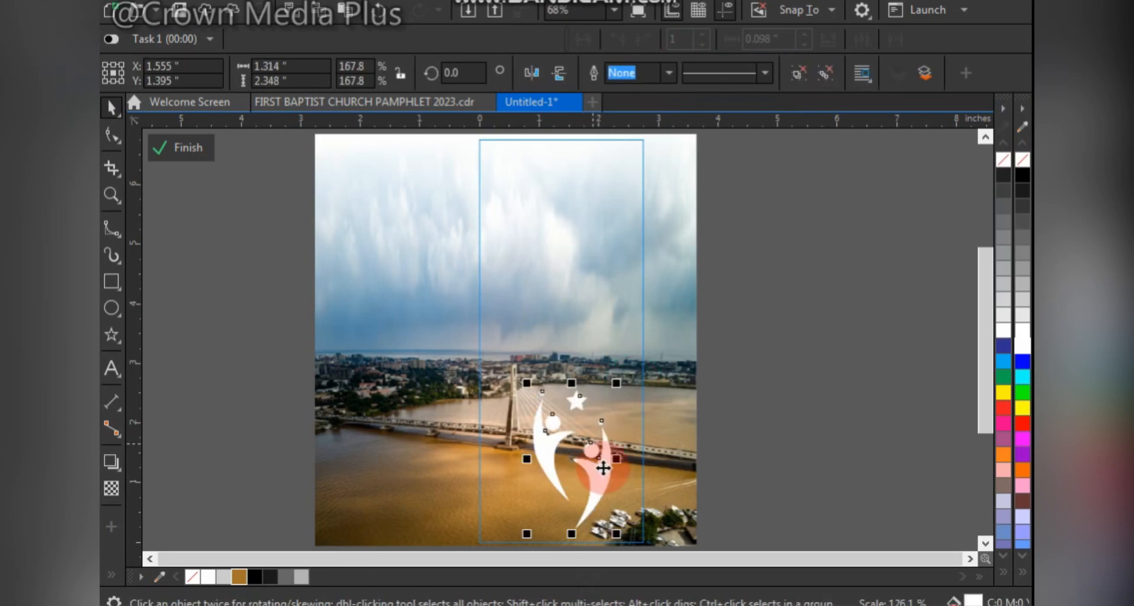
left_click_drag(602, 457, 530, 523)
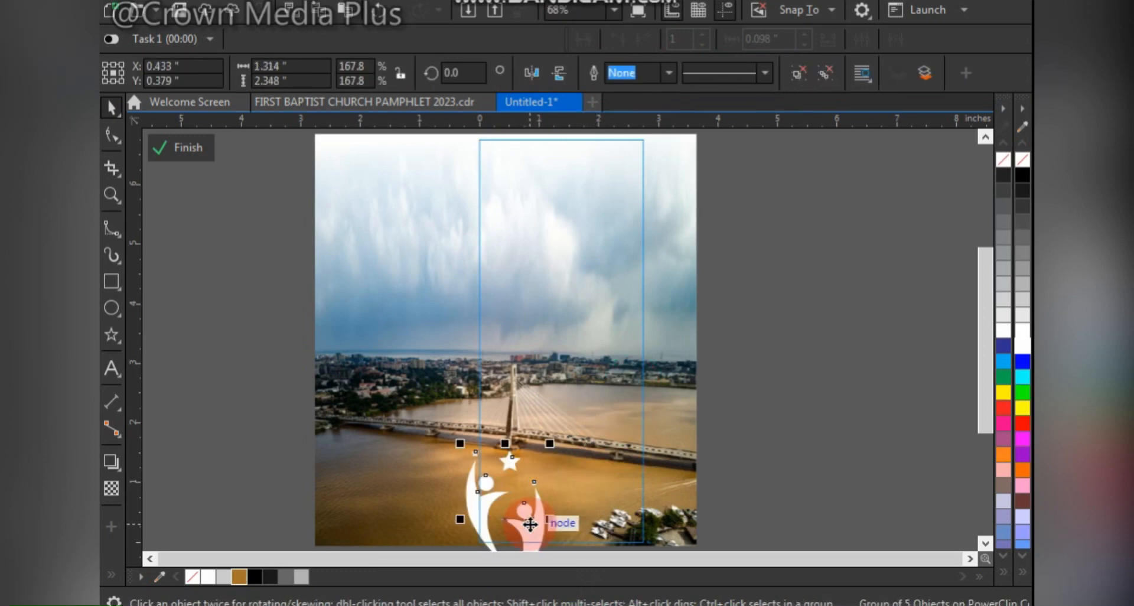
- Give the white logo a uniform transparency of 70 and finish editing the PowerClip
left_click(111, 489)
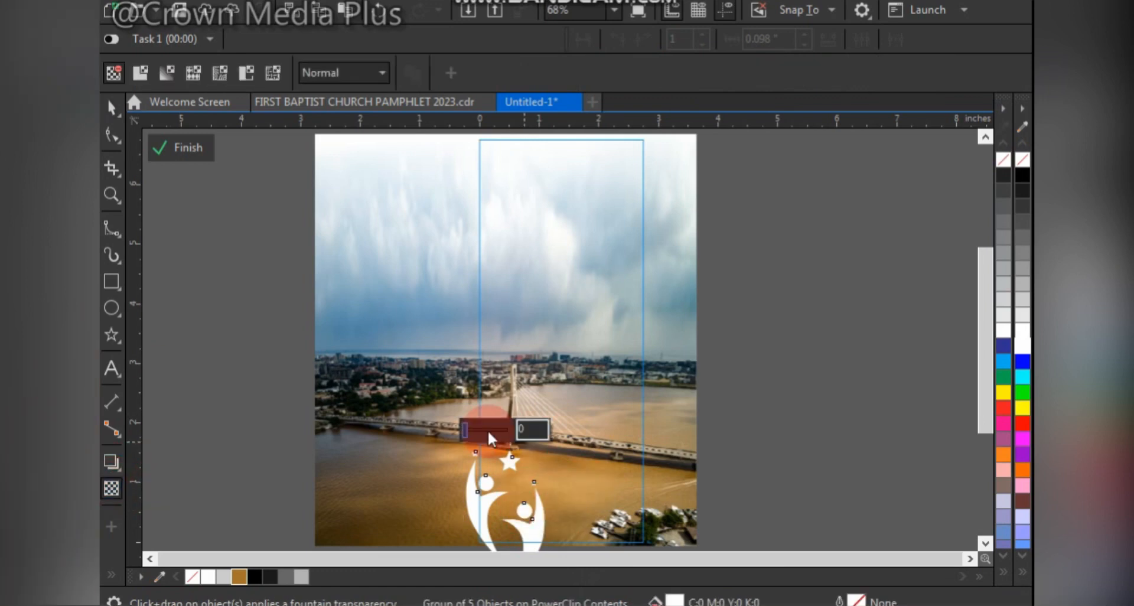
left_click(488, 436)
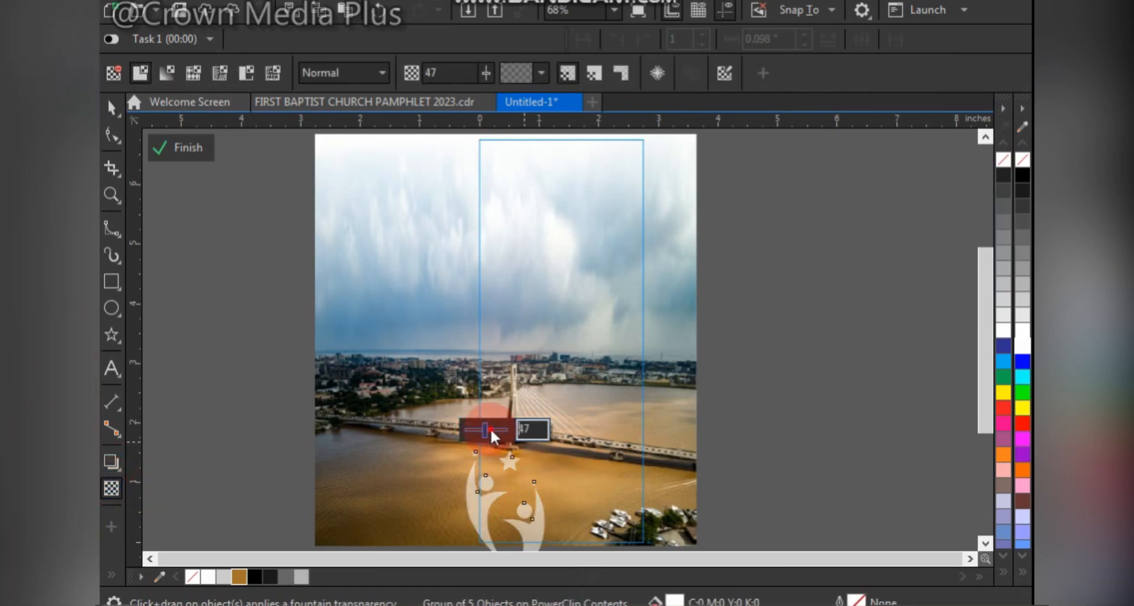
left_click_drag(491, 431, 493, 432)
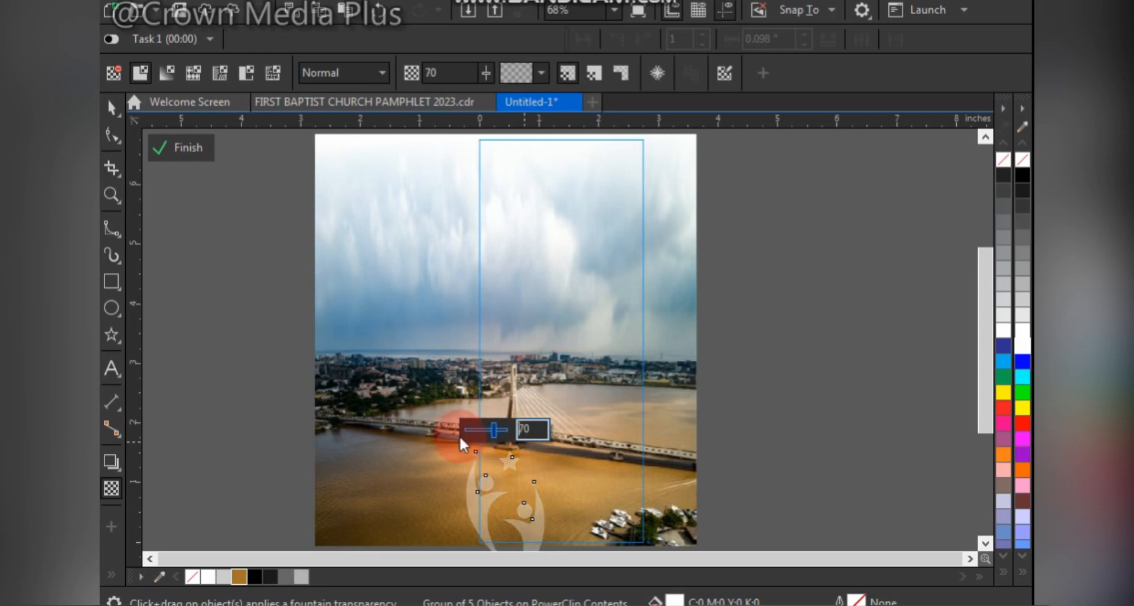
left_click(180, 147)
left_click(114, 104)
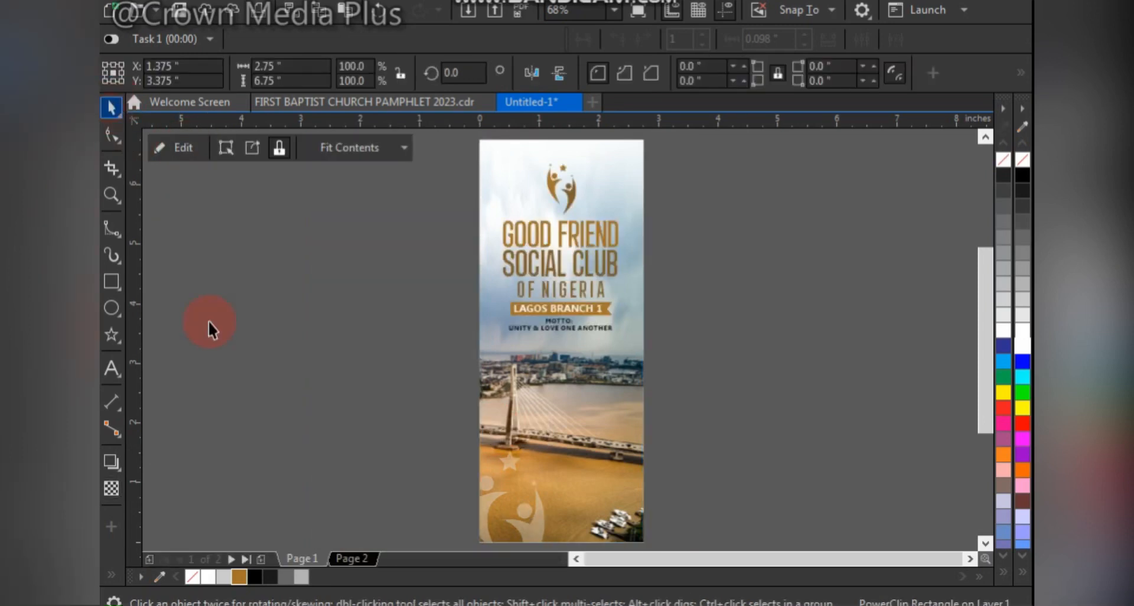
- Draw a white ellipse about 1.84 by 3.19 inches over the club name and move it onto the empty area beside the page
left_click(329, 359)
left_click(602, 230)
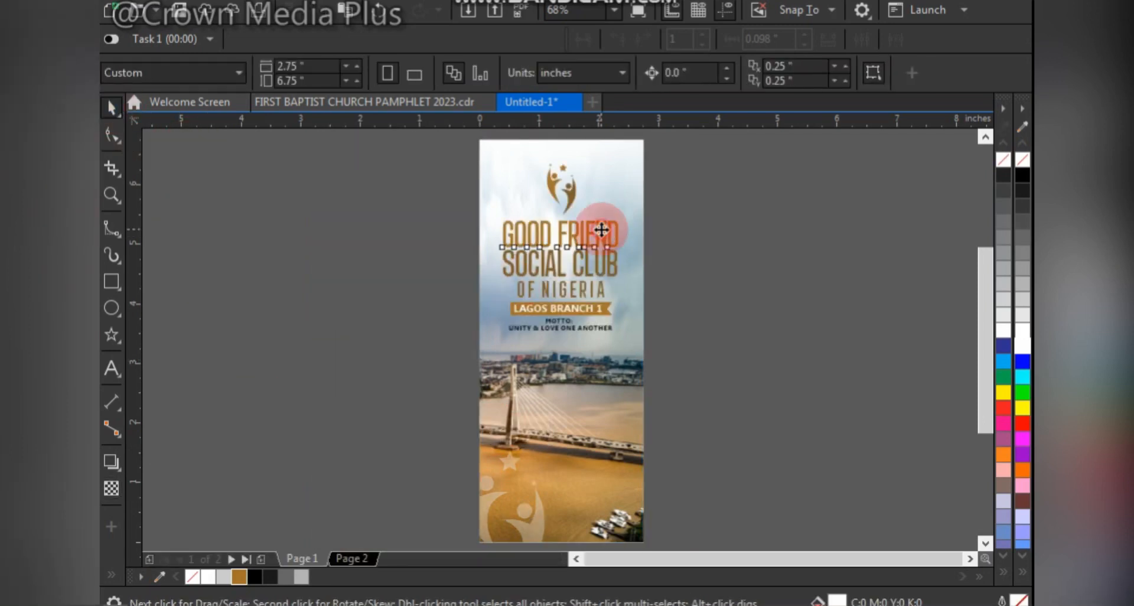
left_click(112, 309)
left_click_drag(505, 169, 621, 366)
left_click(113, 107)
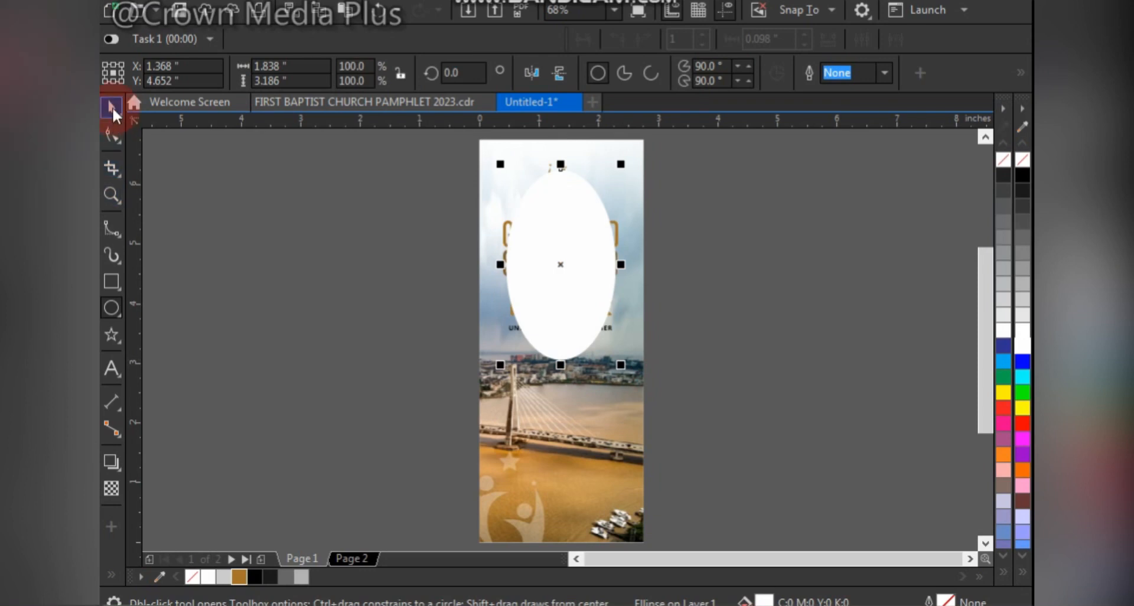
left_click(722, 240)
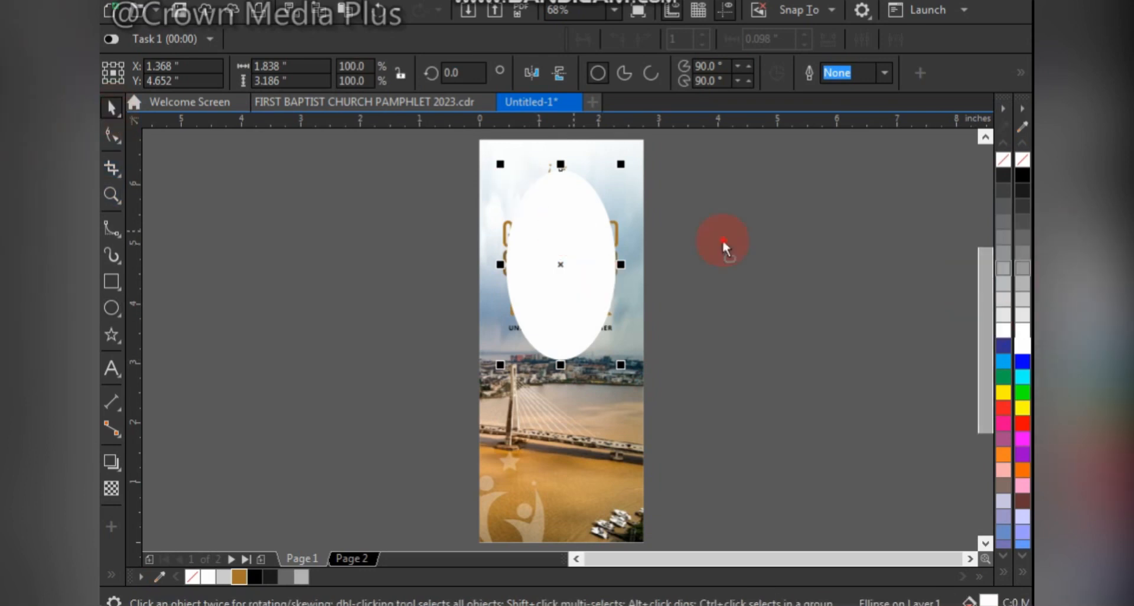
left_click_drag(557, 229, 722, 239)
left_click(466, 70)
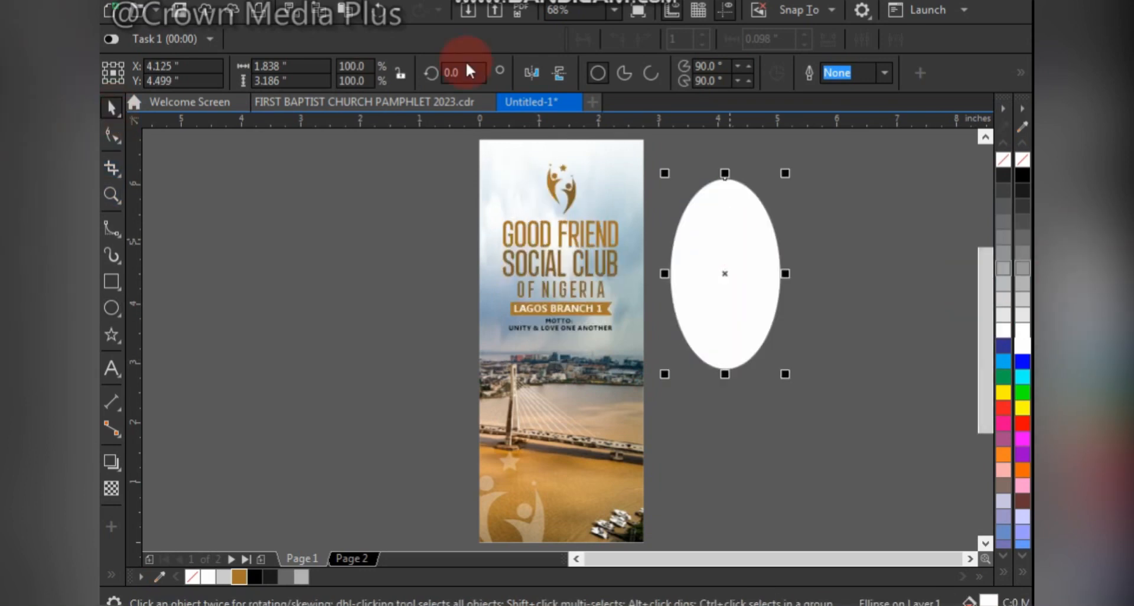
- Convert the white ellipse to a 300 dpi RGB bitmap with anti-aliasing and a transparent background
left_click(407, 5)
left_click(425, 15)
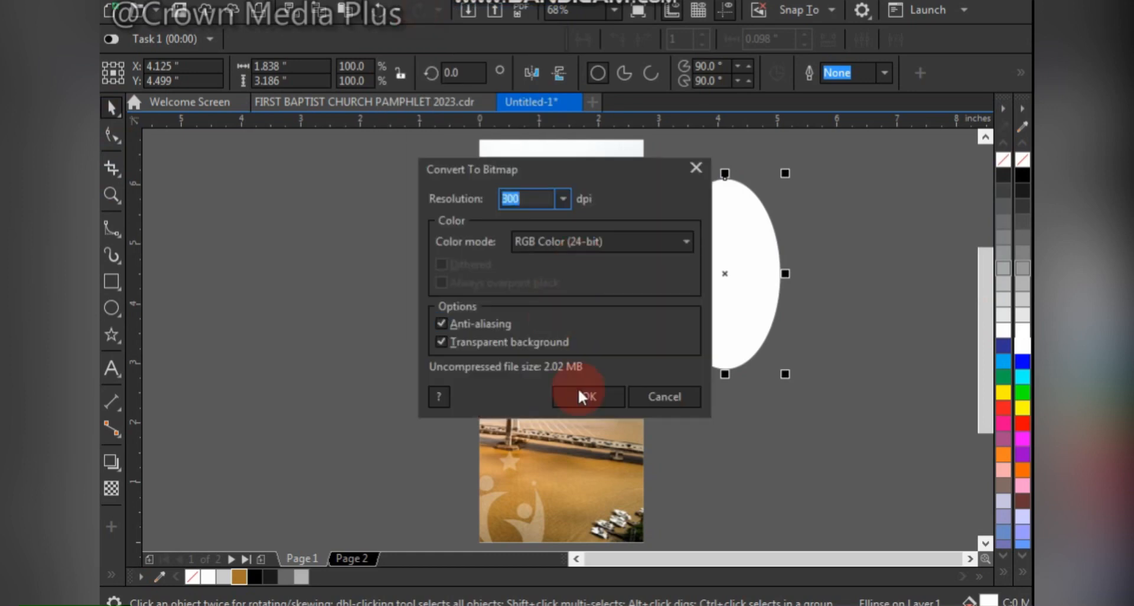
left_click(581, 397)
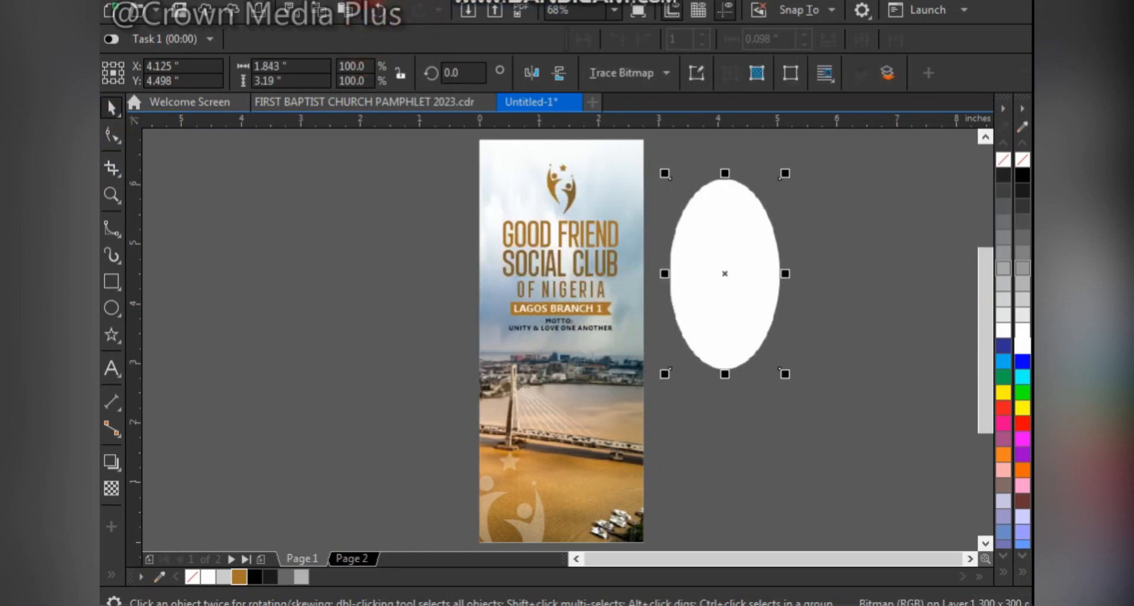
- Apply a Gaussian blur with a radius of 122.4 pixels to the white ellipse bitmap
left_click(404, 8)
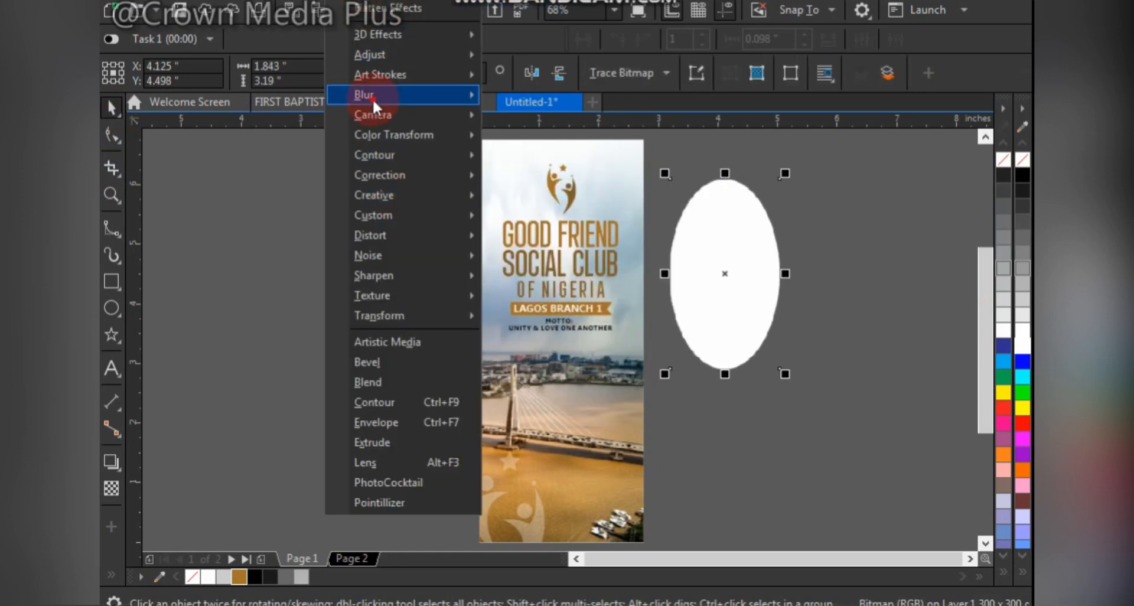
mouse_move(373, 98)
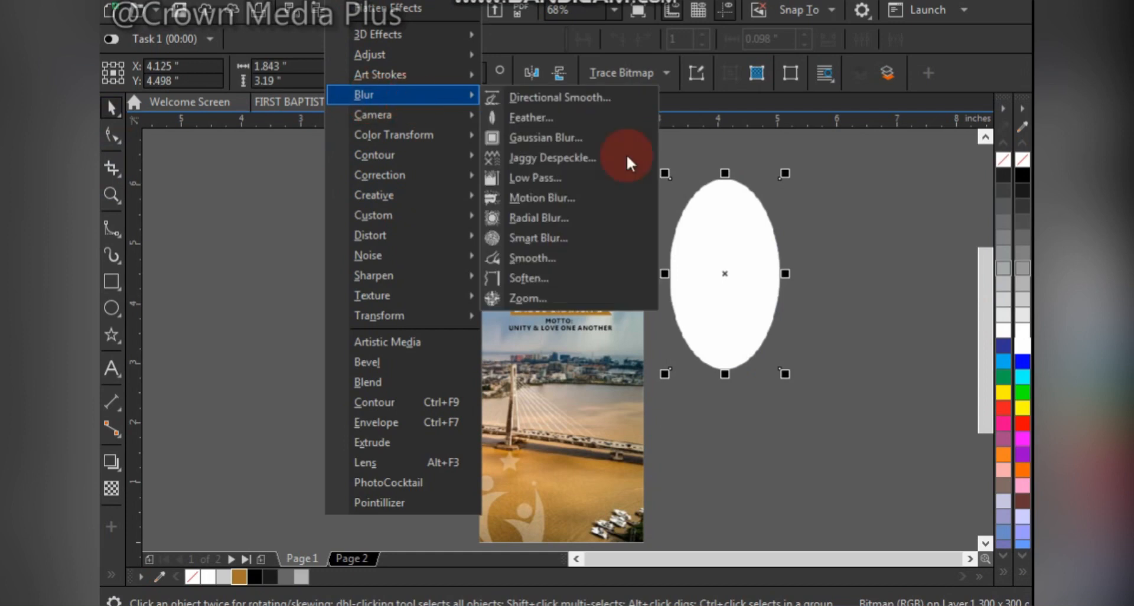
left_click(558, 135)
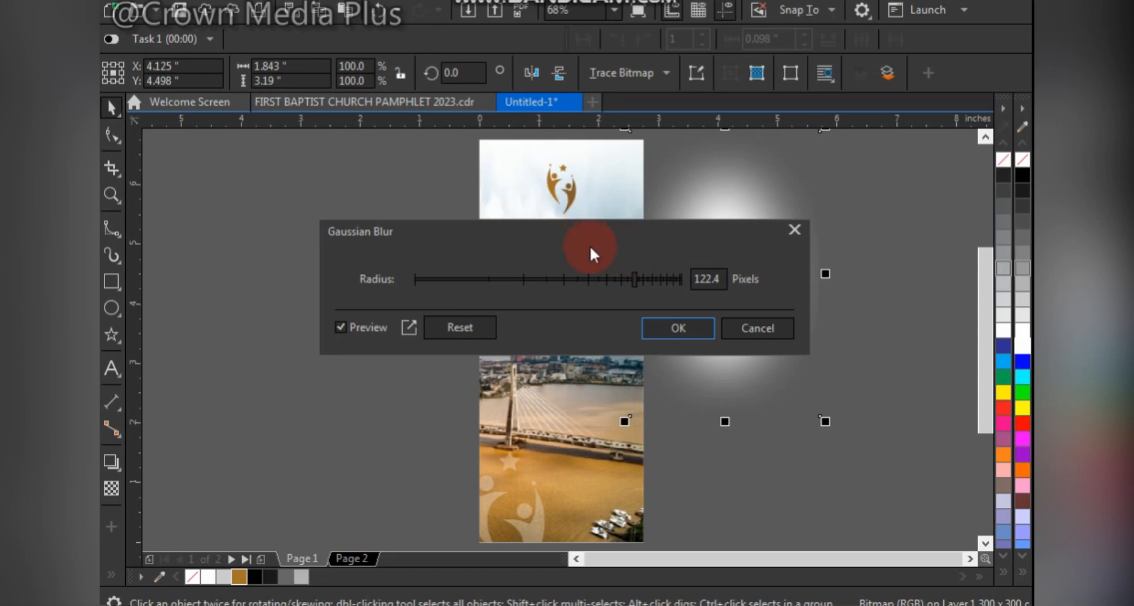
left_click_drag(598, 230, 565, 352)
left_click(647, 452)
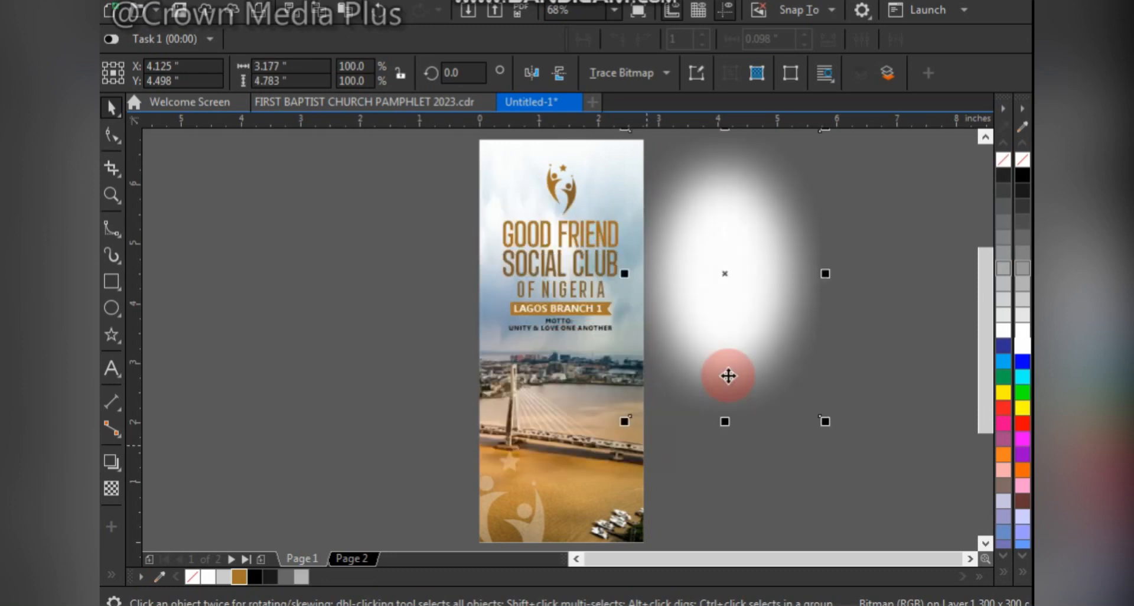
- PowerClip the blurred ellipse inside the photo frame and reposition it within the frame behind the logo and club name
left_click_drag(729, 375, 541, 382)
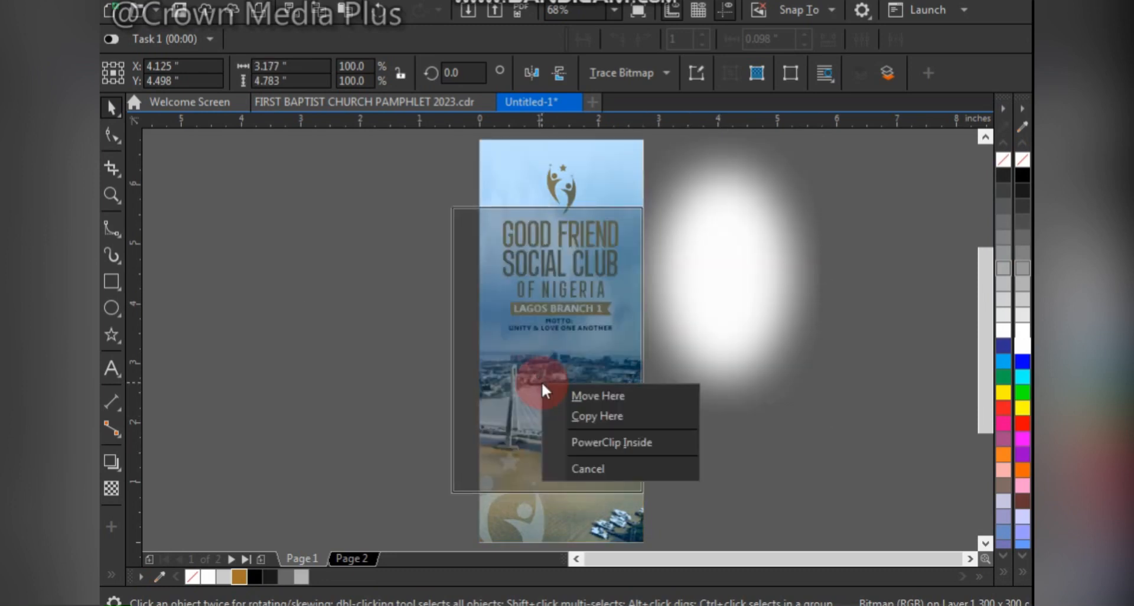
left_click(623, 441)
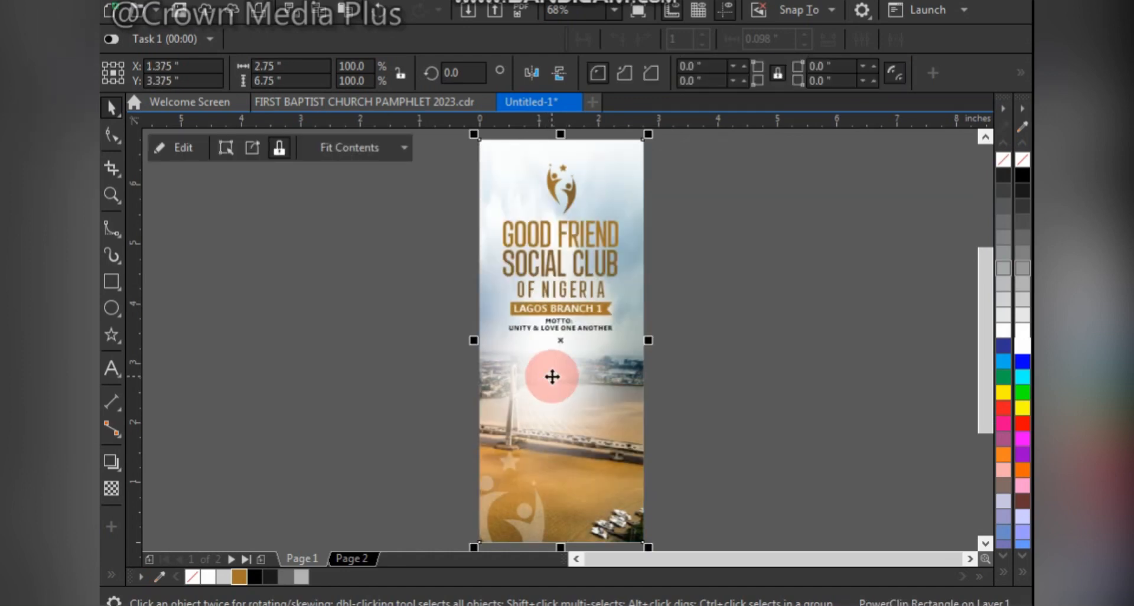
right_click(552, 377)
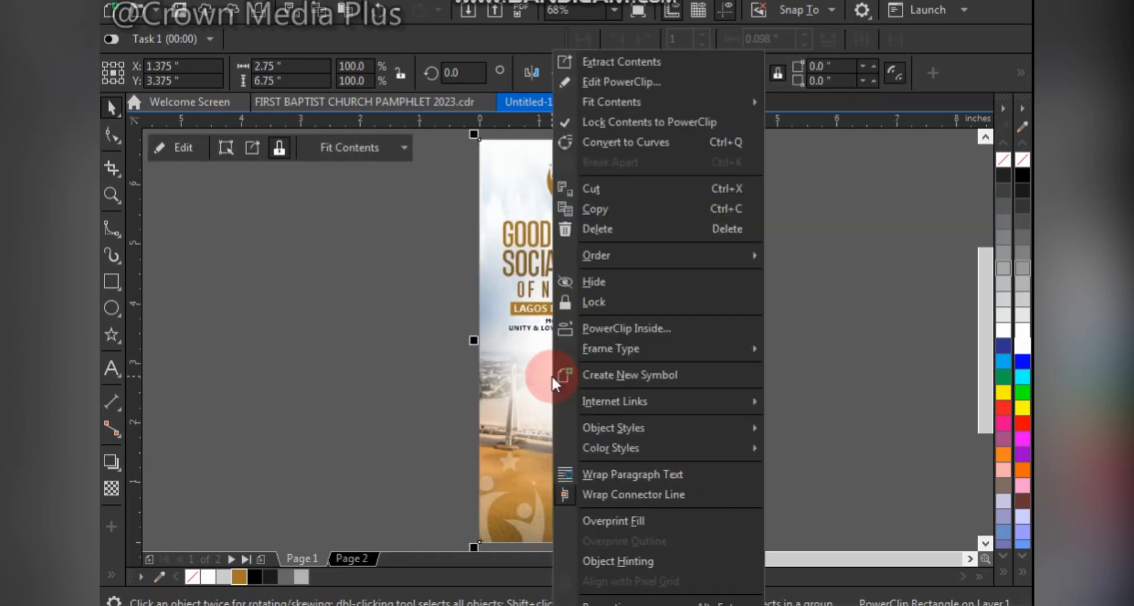
left_click(647, 79)
mouse_move(597, 313)
left_mouse_down()
mouse_move(591, 301)
mouse_move(575, 314)
mouse_move(590, 315)
left_mouse_up()
left_click(199, 148)
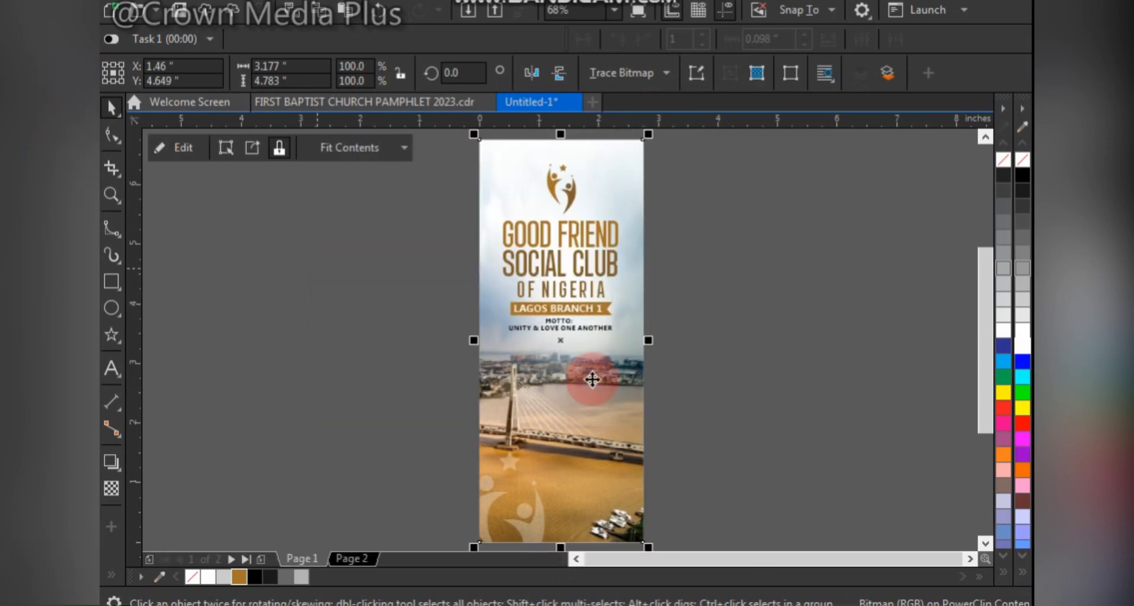
- Shift the white glow slightly left behind the text and enlarge it to about 3.34 by 5.02 inches
left_click(600, 342, "alt")
left_click_drag(594, 343, 581, 344)
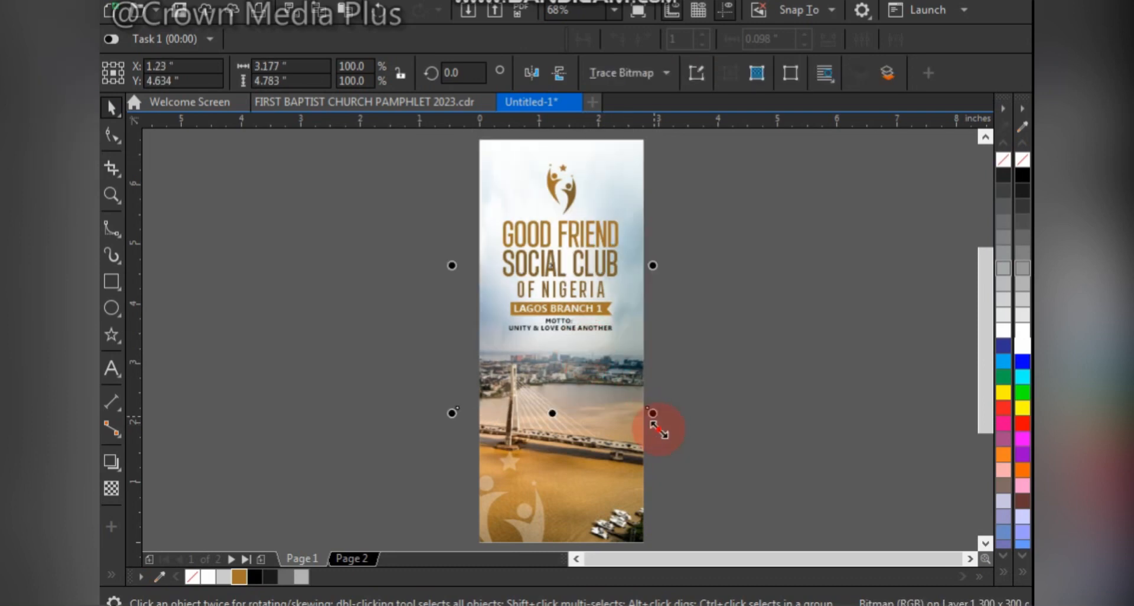
left_click_drag(653, 413, 662, 428)
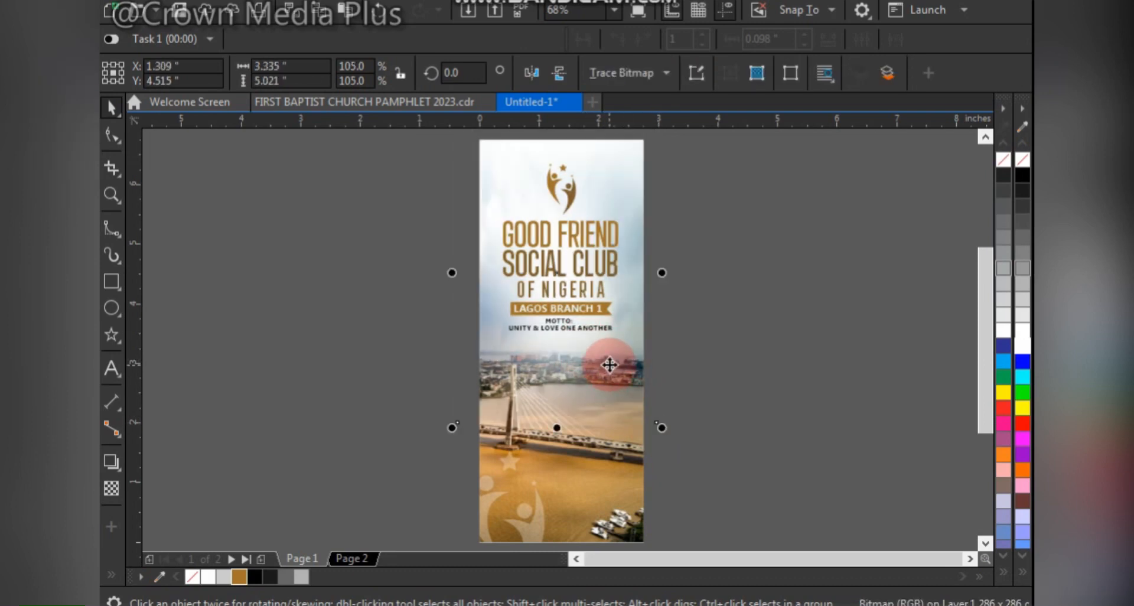
left_click(735, 256)
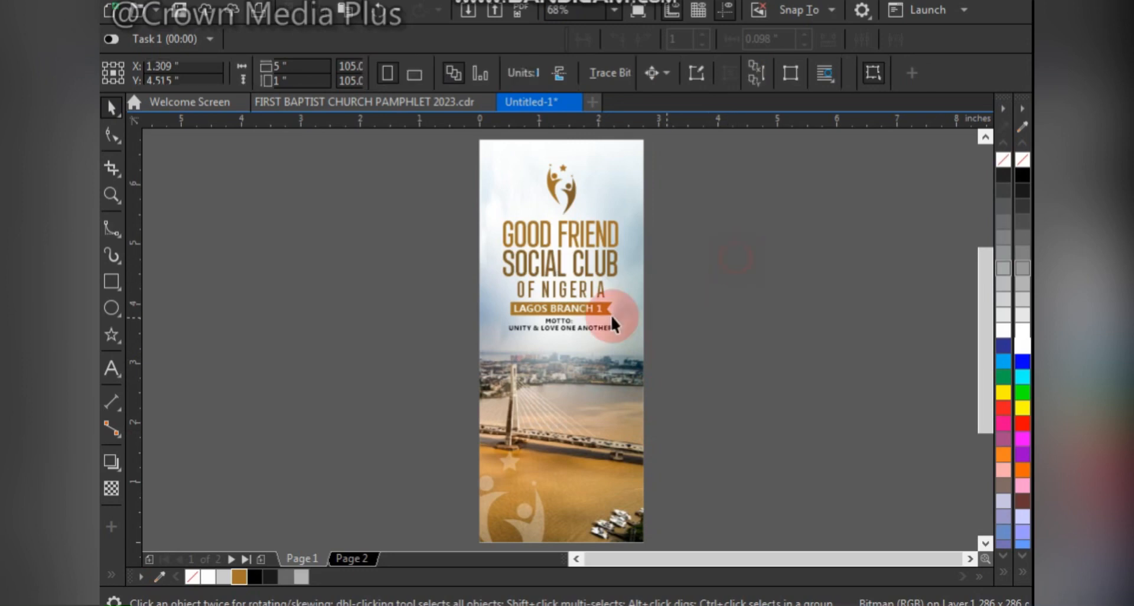
- Draw a rectangle about 3.27 by 6.85 inches, fill it with dark gray #4D4D4D, and place it behind the page design
scroll(602, 314, "down", 3)
key("z")
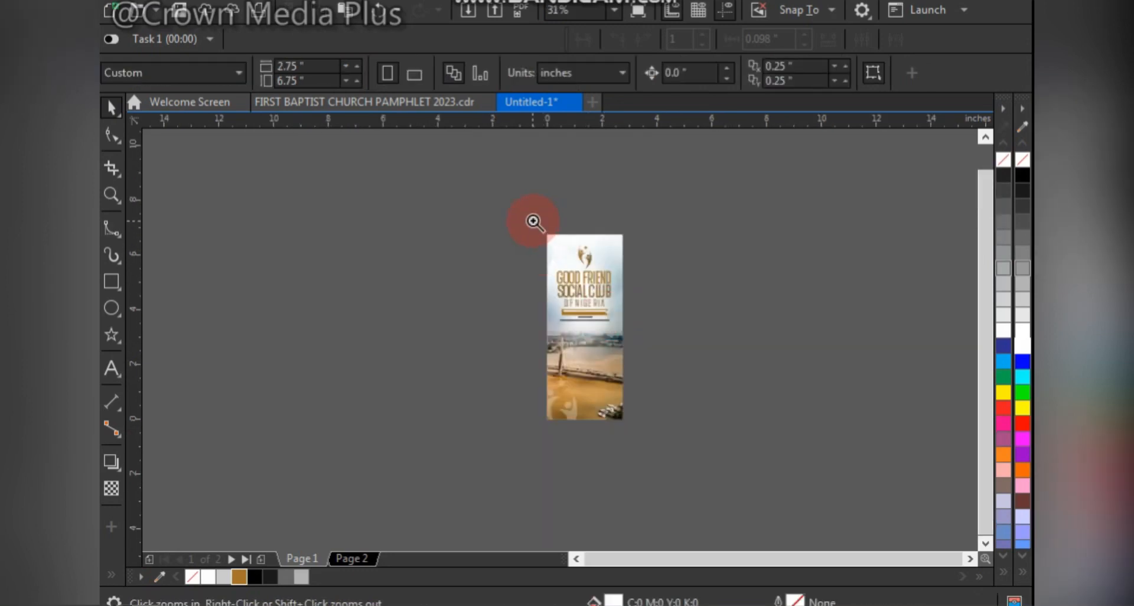
left_click_drag(499, 189, 663, 471)
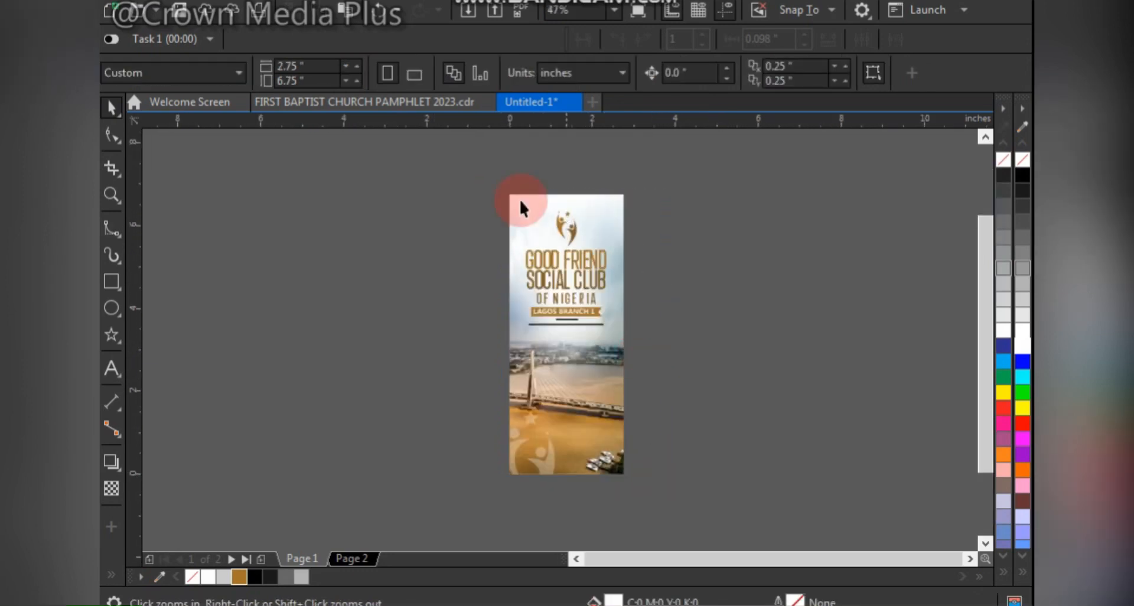
left_click_drag(471, 161, 661, 470)
key("space")
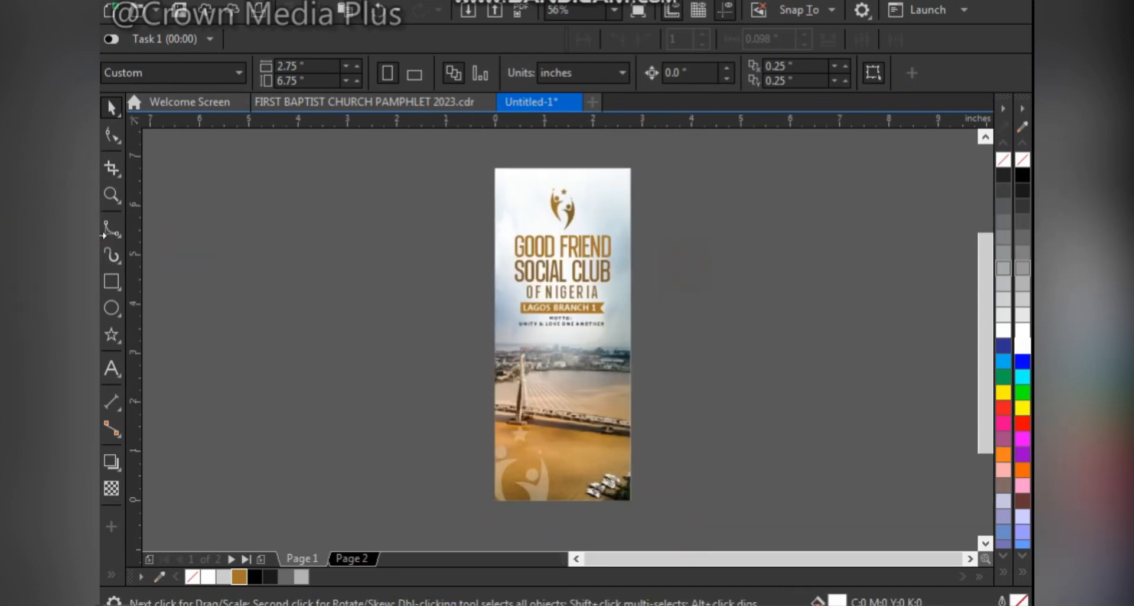
left_click(110, 282)
left_click_drag(316, 163, 476, 499)
key("space")
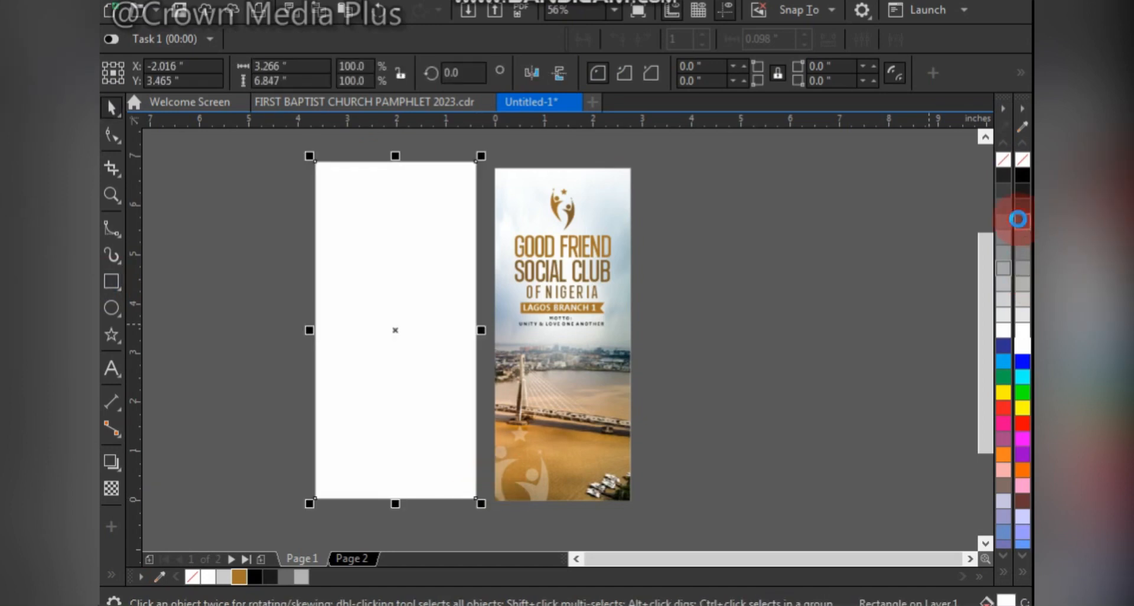
left_click(1019, 220)
left_click_drag(431, 249, 601, 272)
key("shift+Page_Down")
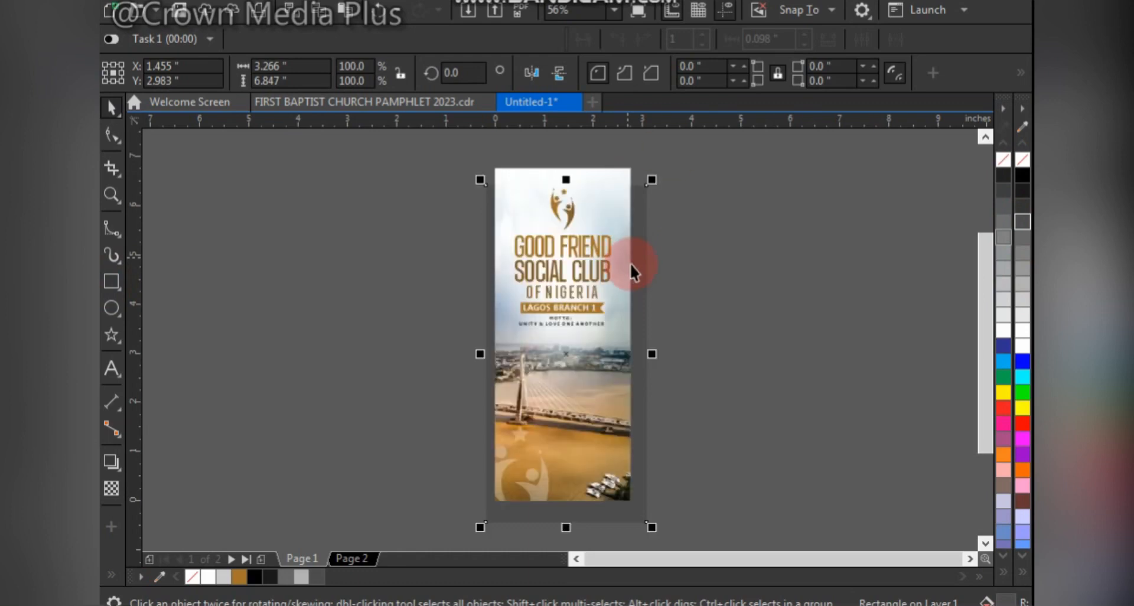
- Enlarge the gray backdrop to about 4.33 by 9.07 inches and center it horizontally on the photo frame
left_click_drag(653, 182, 709, 172)
left_click(620, 211, "shift")
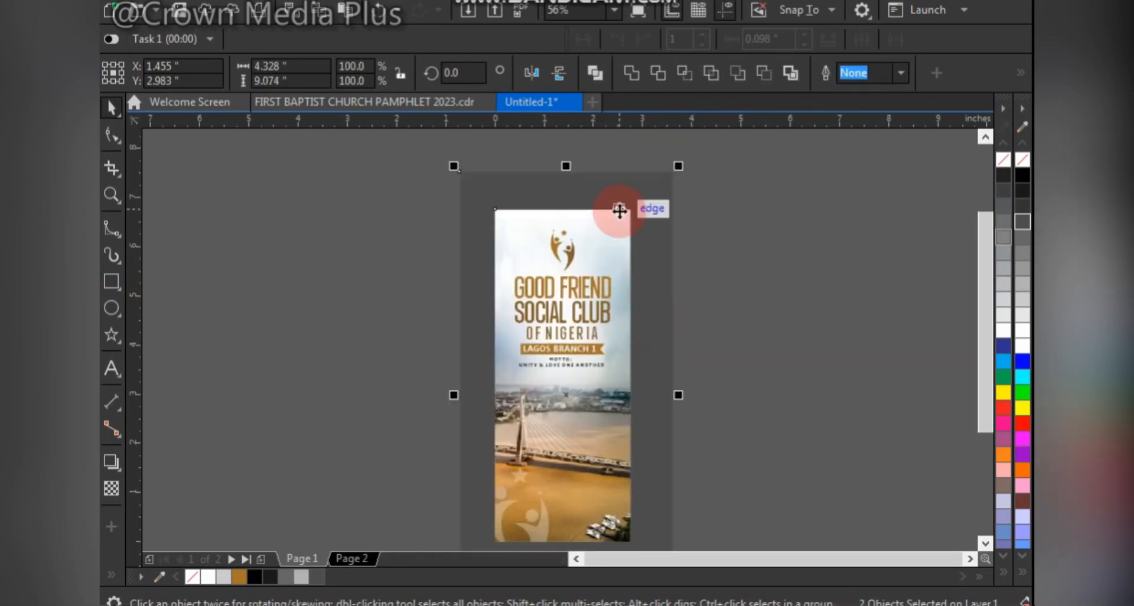
key("c")
left_click(766, 247)
scroll(658, 356, "down", 1)
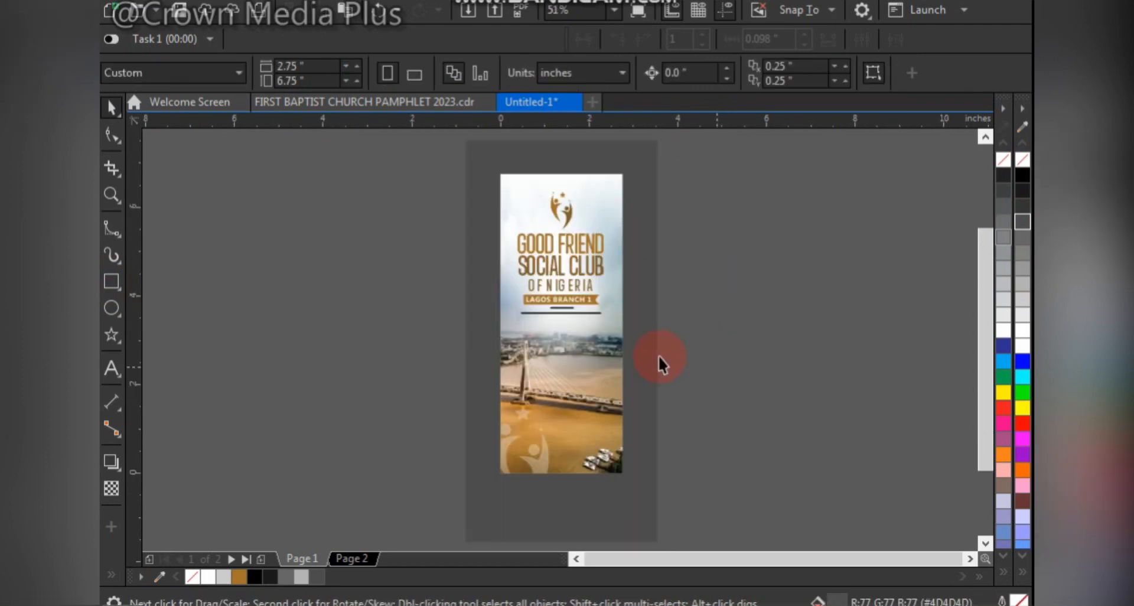
- Reduce the gray backdrop's height to about 8.26 inches, trimming its margin above and below the photo banner
left_click(612, 523)
left_click_drag(564, 545, 585, 527)
left_click_drag(563, 134, 588, 152)
left_click_drag(562, 524, 584, 530)
- Draw a bar about 2.84 by 0.13 inches along the photo's upper edge, fill it black, and duplicate it just above
key("z")
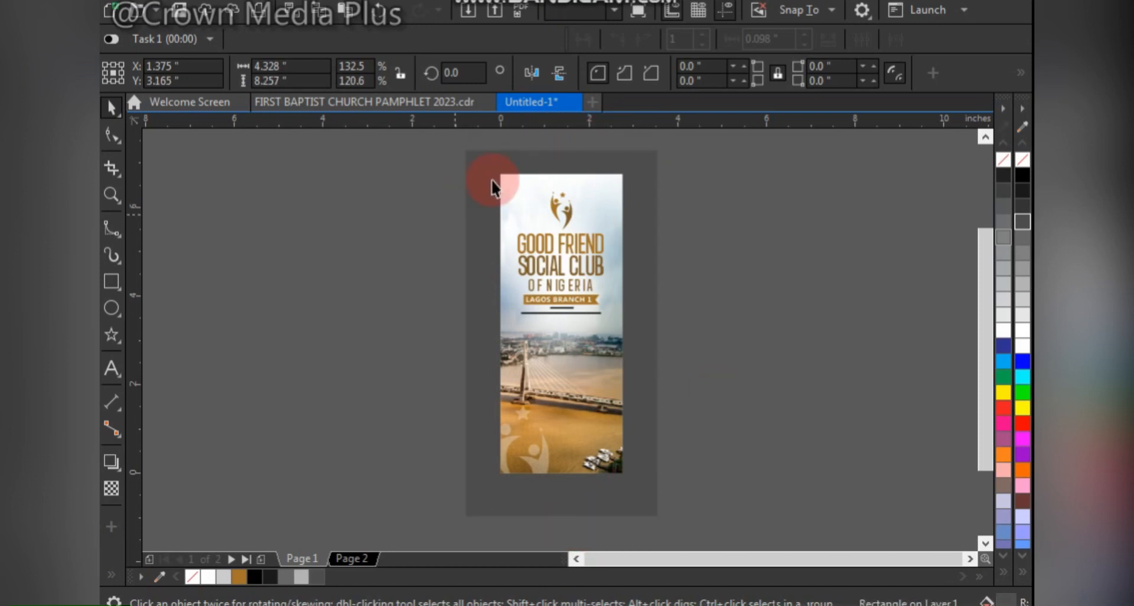
left_click_drag(481, 157, 653, 198)
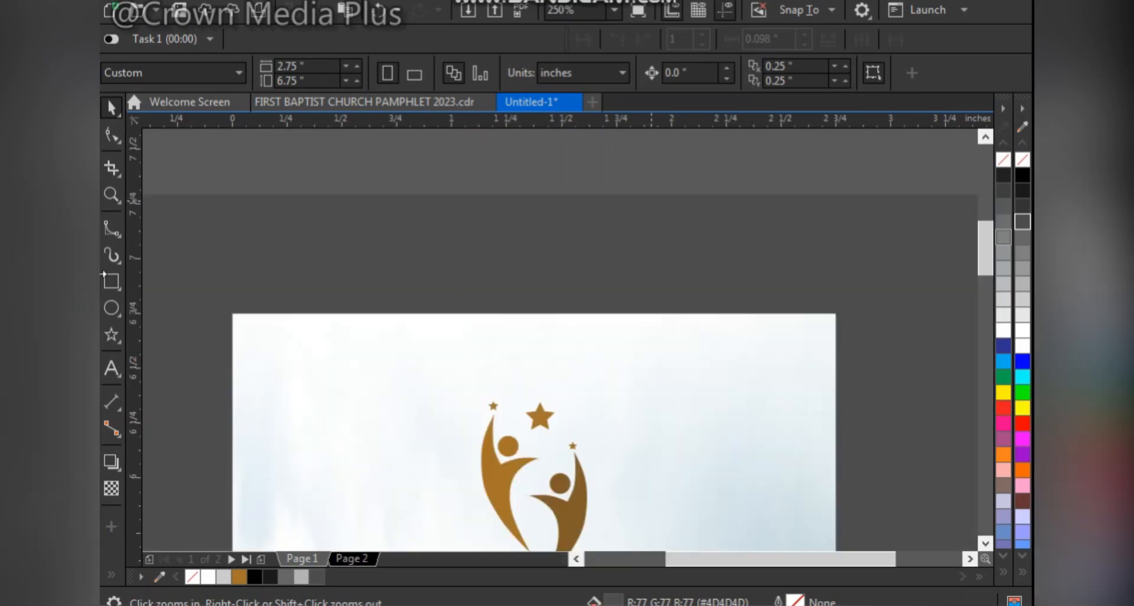
left_click(111, 282)
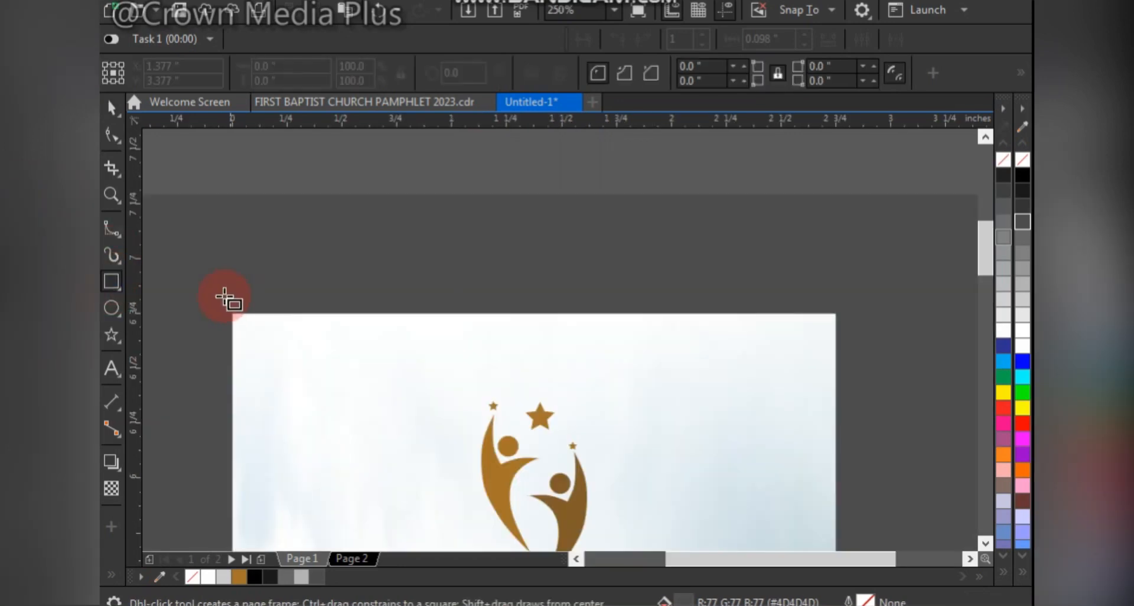
left_click_drag(223, 294, 845, 321)
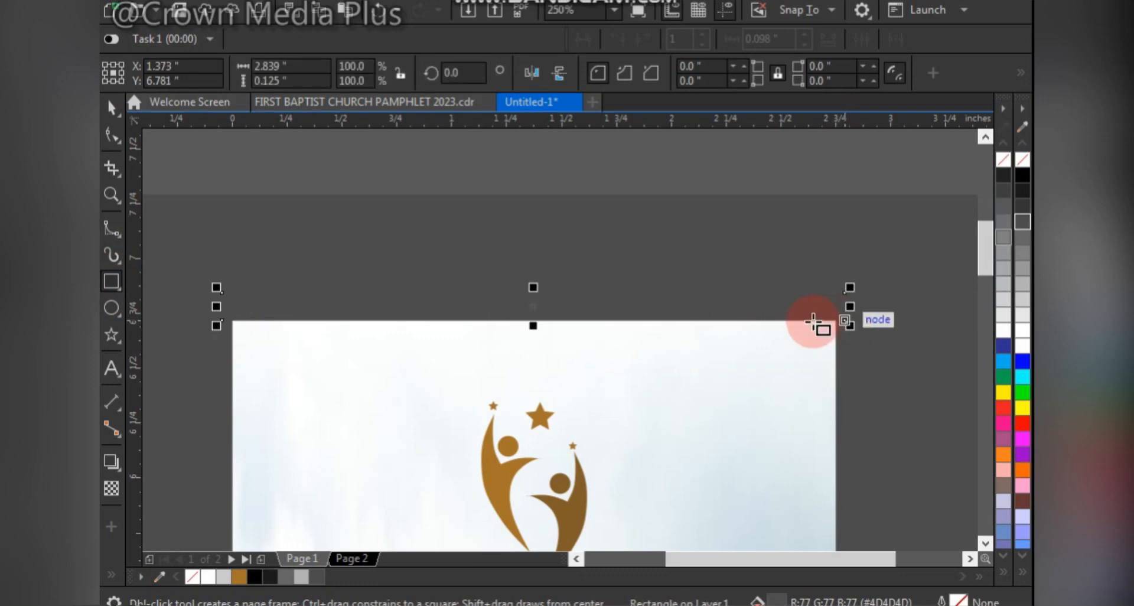
key("space")
left_click_drag(1021, 176, 764, 278)
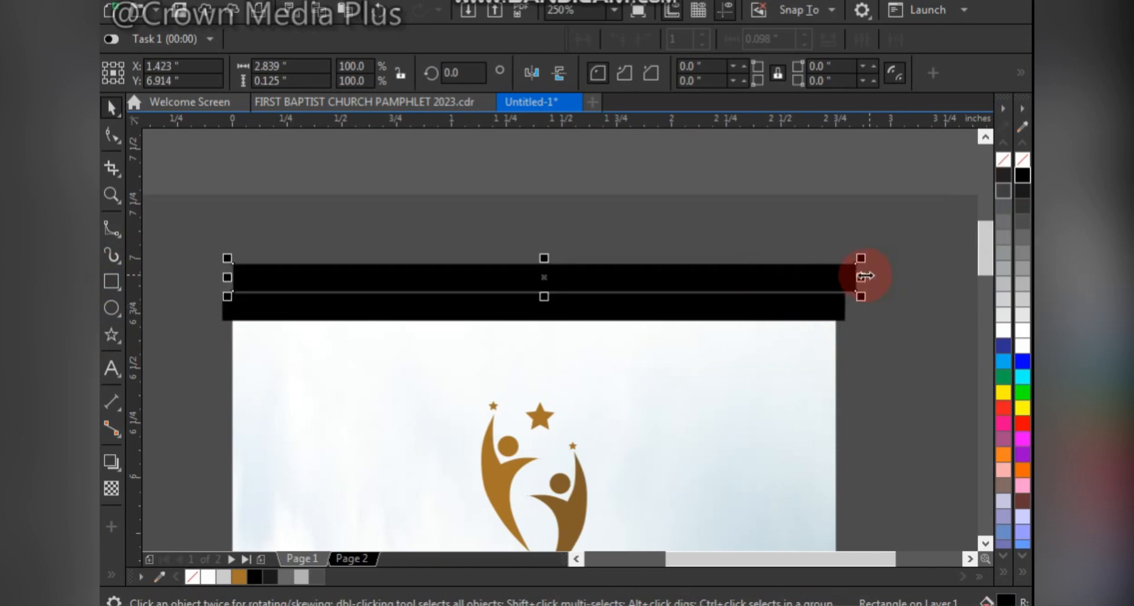
- Shrink the duplicate bar to about 0.03 by 0.14 inches, color it dark gray #333333, and place it at the black bar's right end
left_click_drag(860, 277, 548, 319)
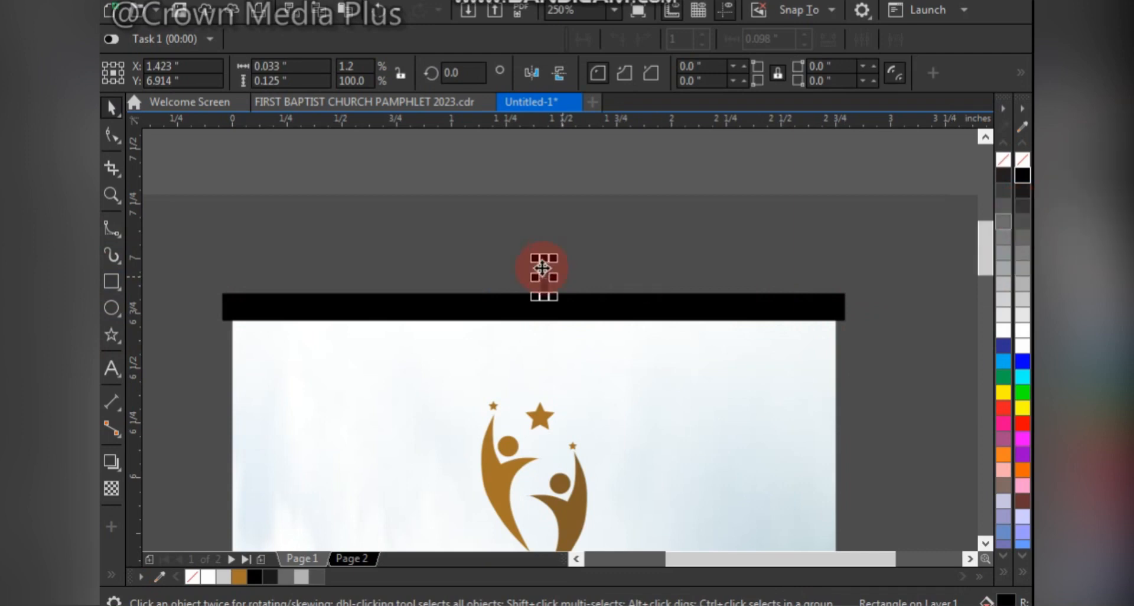
left_click_drag(540, 263, 805, 269)
scroll(853, 293, "up", 5)
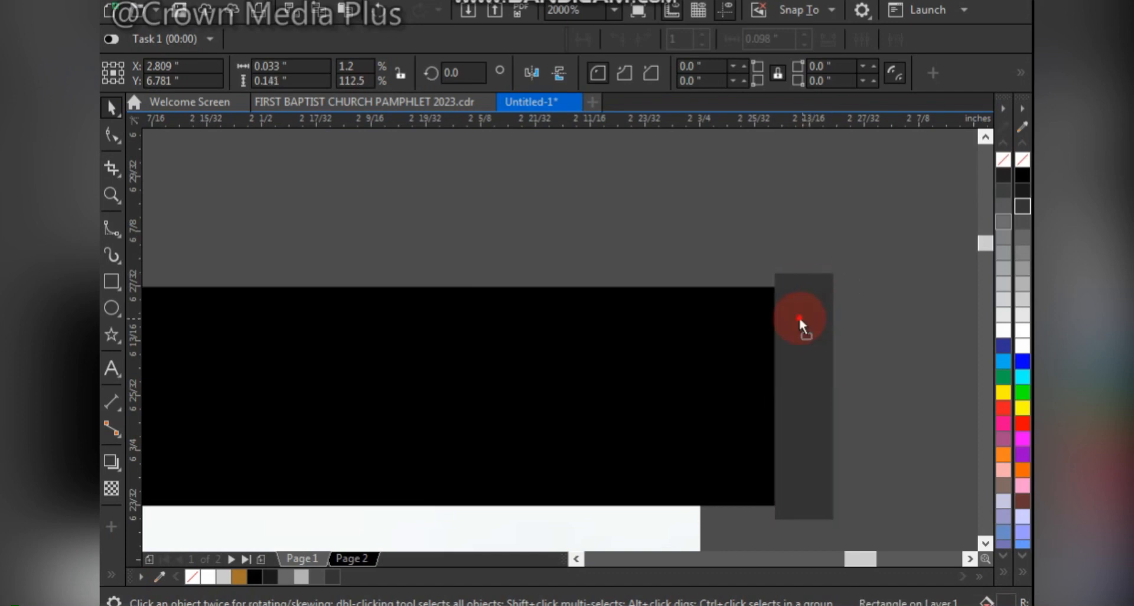
- Copy the dark gray end cap to the black bar's left end and center the bar with both caps on the gray backdrop
left_click(701, 353, "shift")
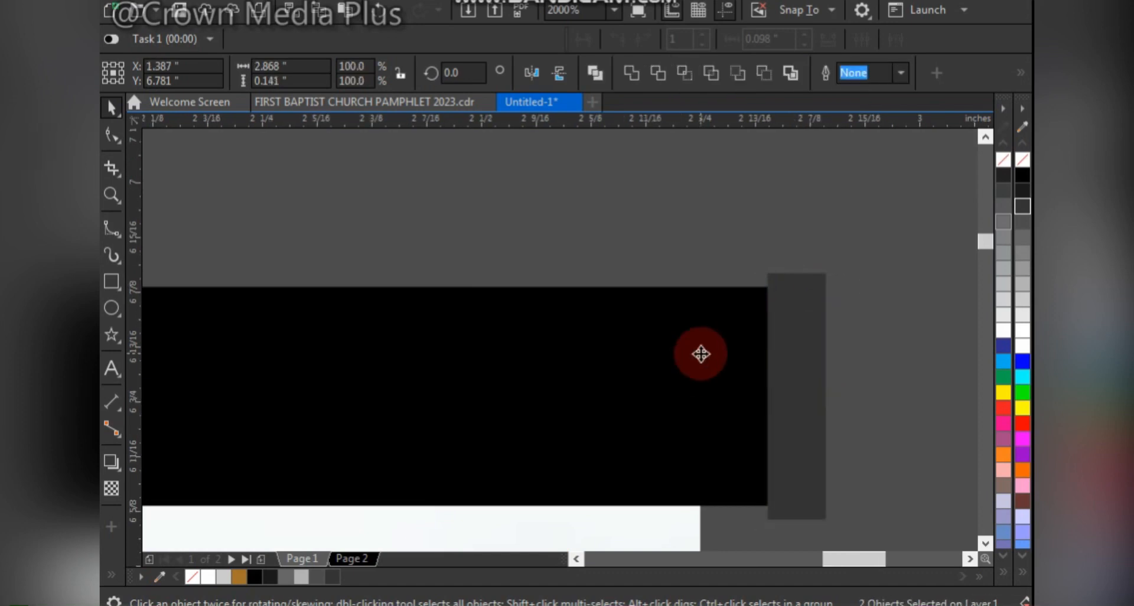
scroll(701, 353, "down", 5)
left_click(713, 359)
left_click_drag(713, 360, 204, 335)
scroll(189, 354, "up", 4)
scroll(205, 327, "up", 2)
scroll(248, 322, "down", 4)
scroll(525, 281, "down", 6)
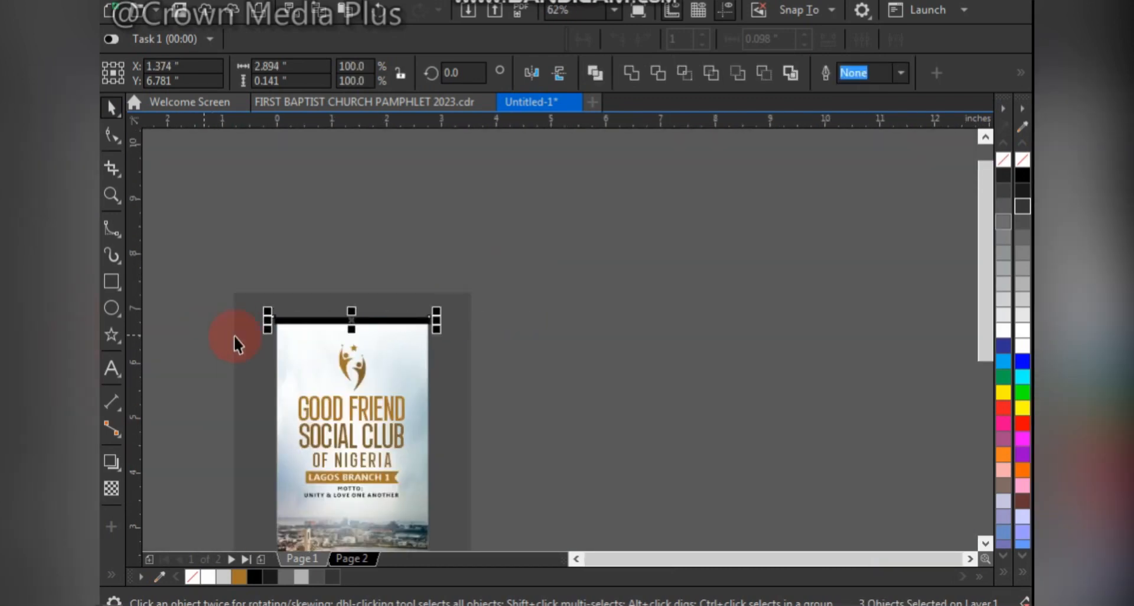
left_click(469, 355)
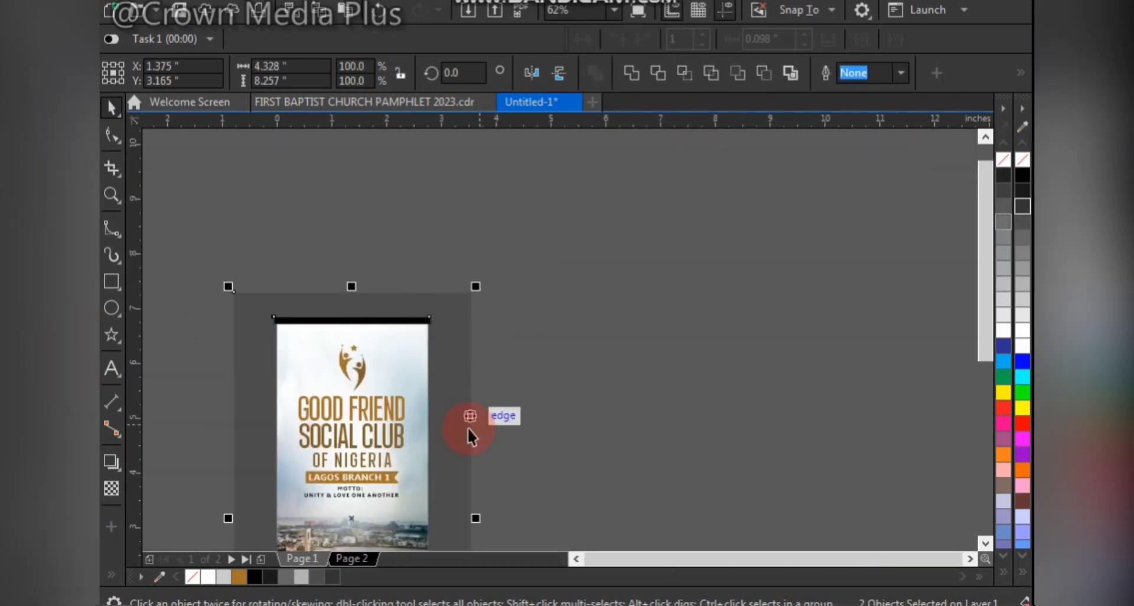
left_click(647, 387)
- Draw a stand base rectangle about 3.21 by 0.47 inches just below the photo's bottom edge
key("F4")
key("F2")
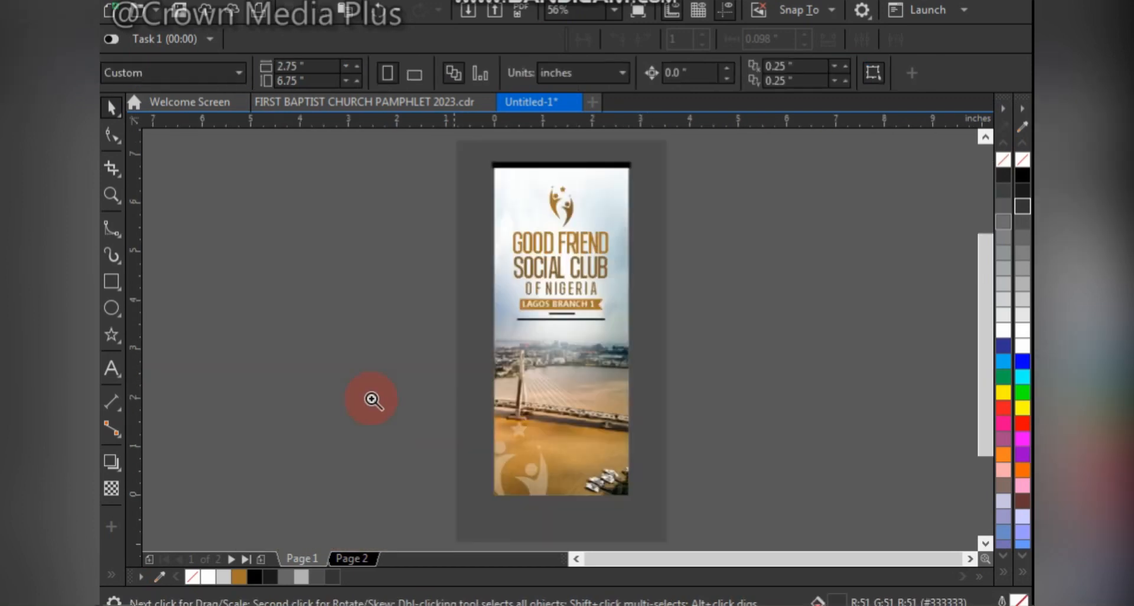
left_click_drag(367, 396, 703, 538)
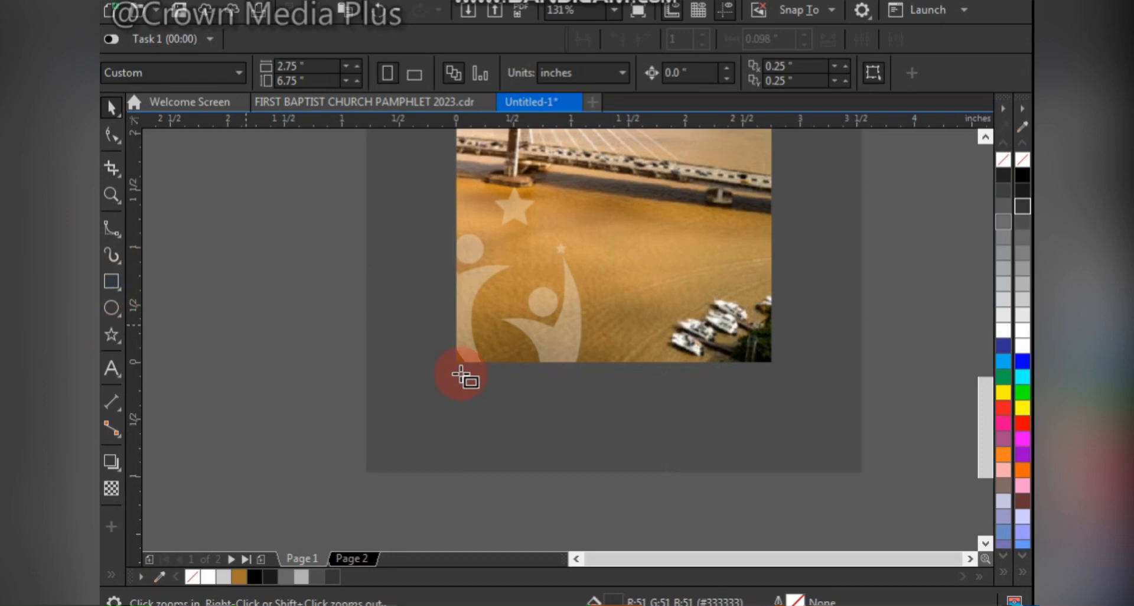
left_click_drag(600, 407, 804, 420)
key("space")
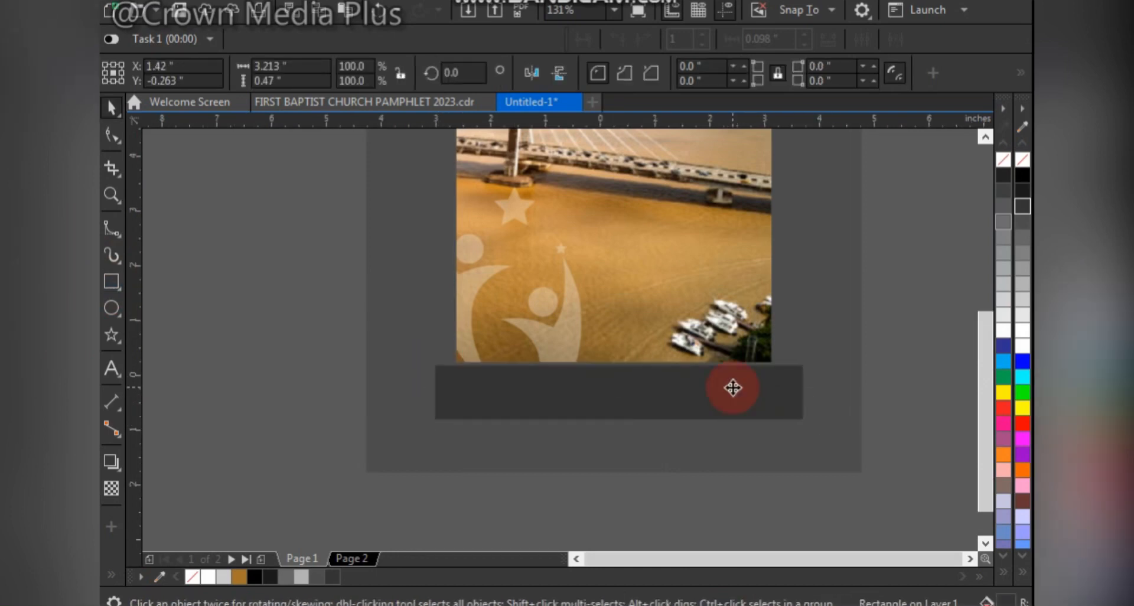
scroll(733, 388, "down", 4)
key("shift+F4")
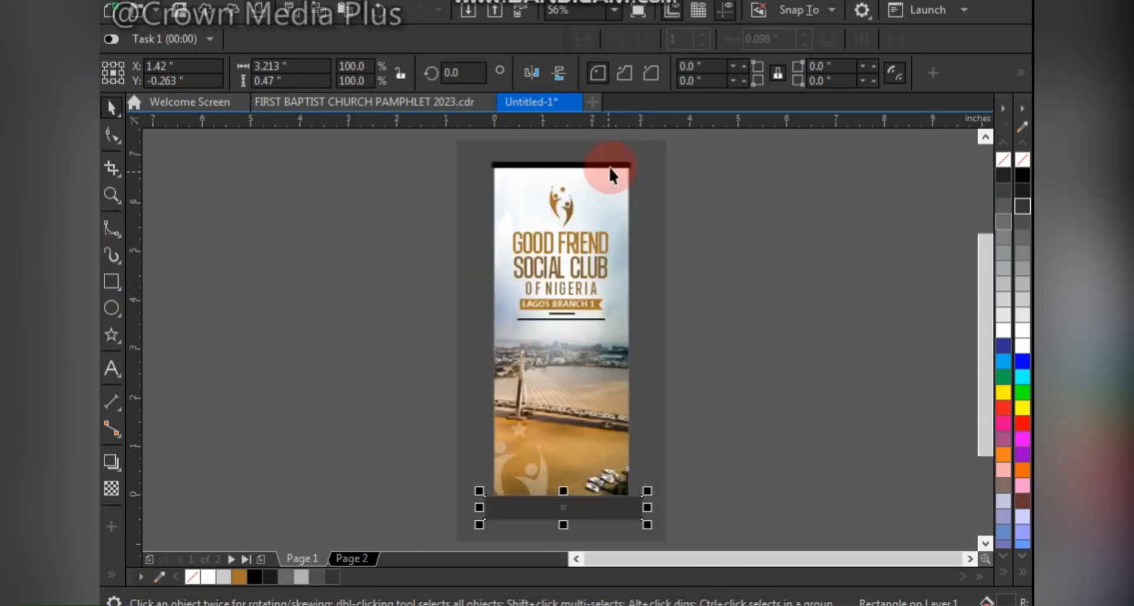
- Copy the top bar's black fill onto the base rectangle and center the base horizontally on the gray backdrop
left_click_drag(608, 166, 565, 506)
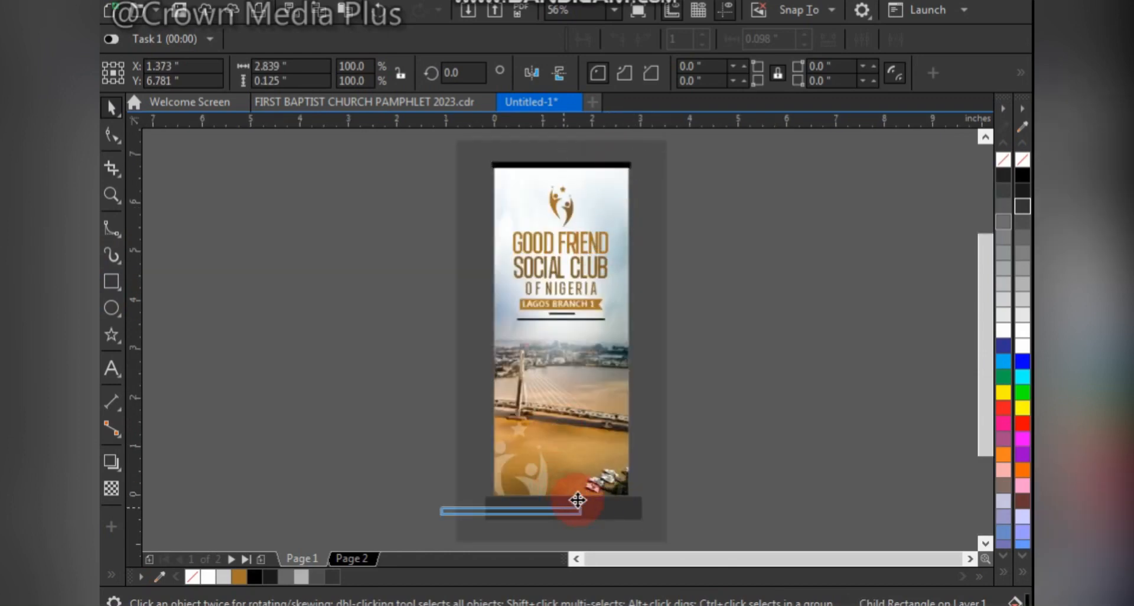
left_click_drag(577, 500, 577, 498)
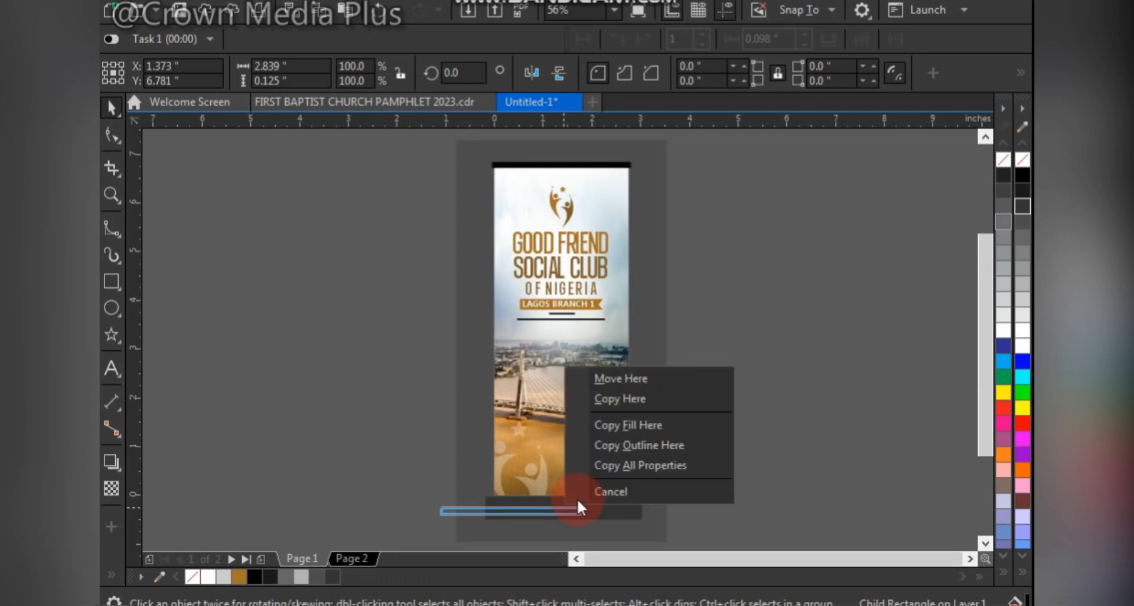
left_click(647, 423)
left_click(582, 505)
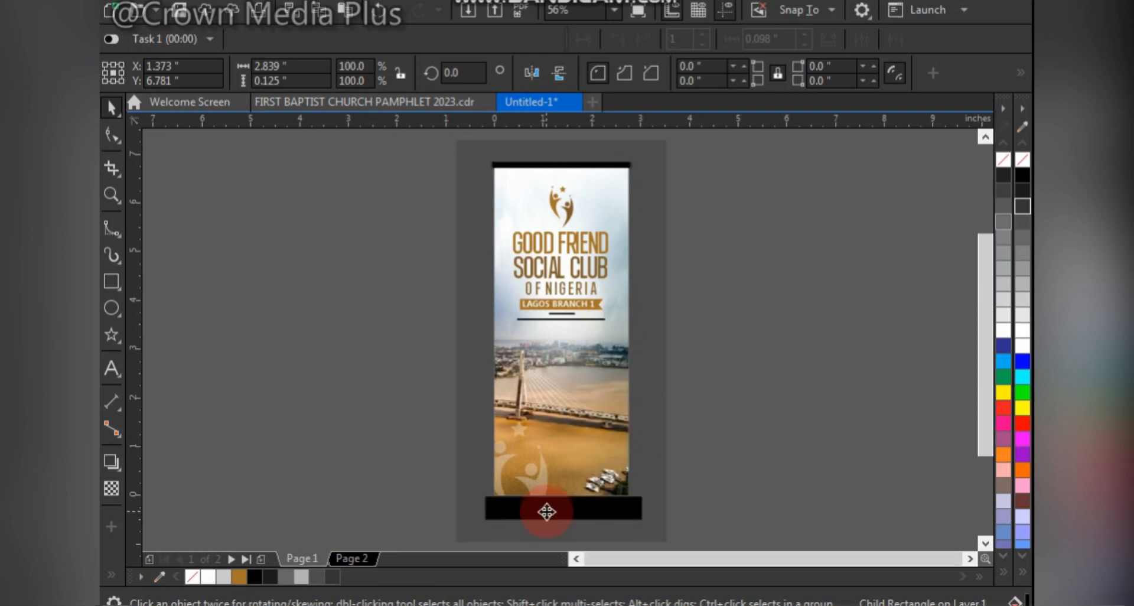
left_click(659, 450, "shift")
left_click(733, 428)
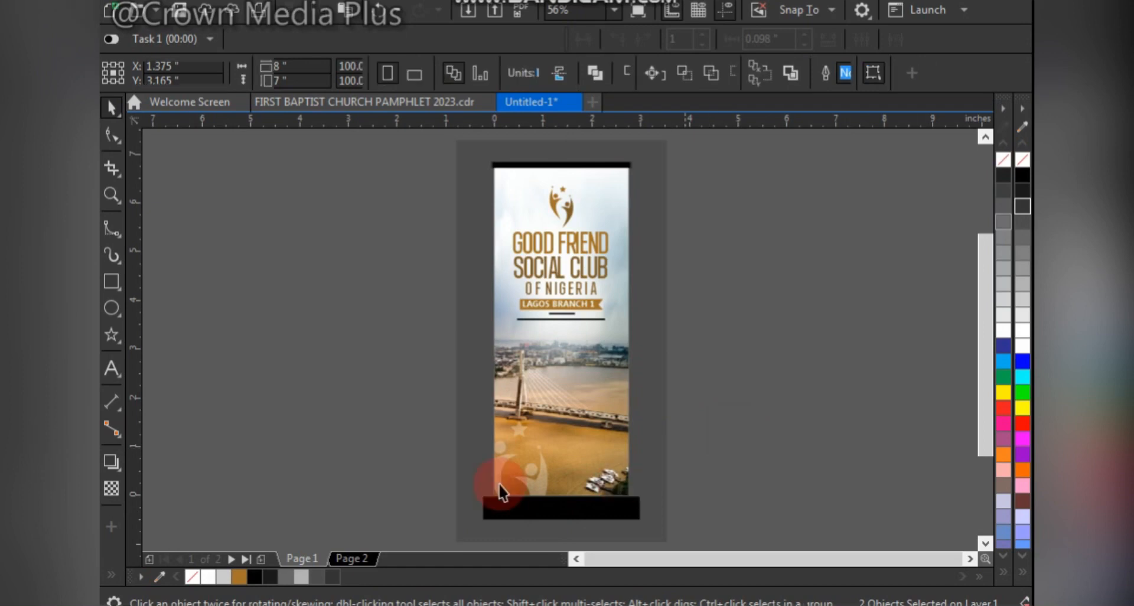
- Round the base's upper corners to about 0.07 and 0.08 inch and move the base up against the photo's bottom edge
key("F2")
left_click_drag(418, 446, 698, 529)
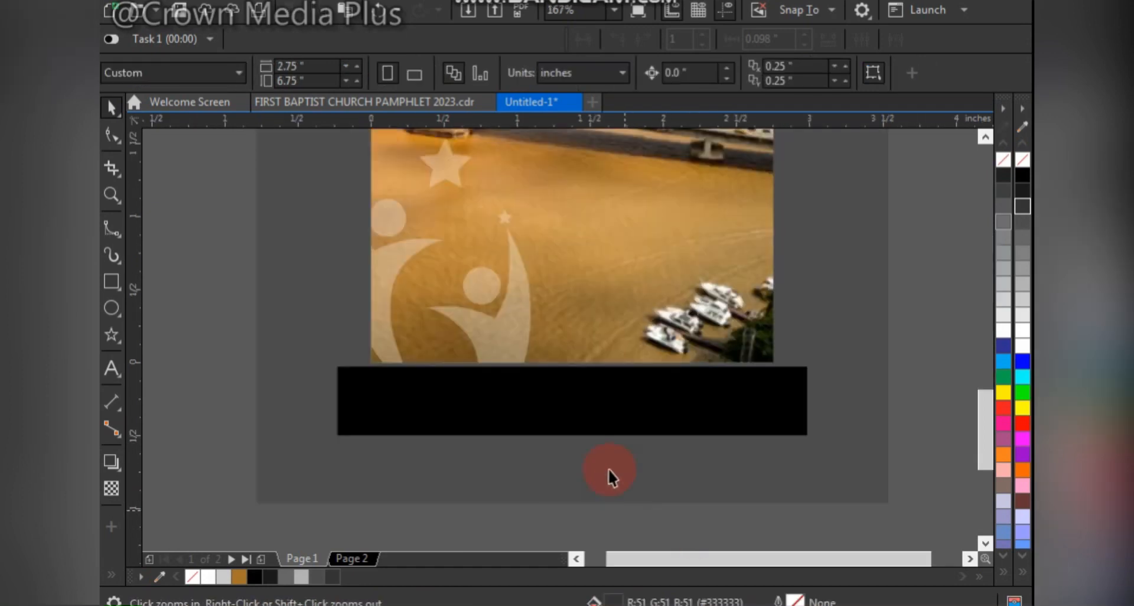
left_click(113, 140)
left_click(653, 410)
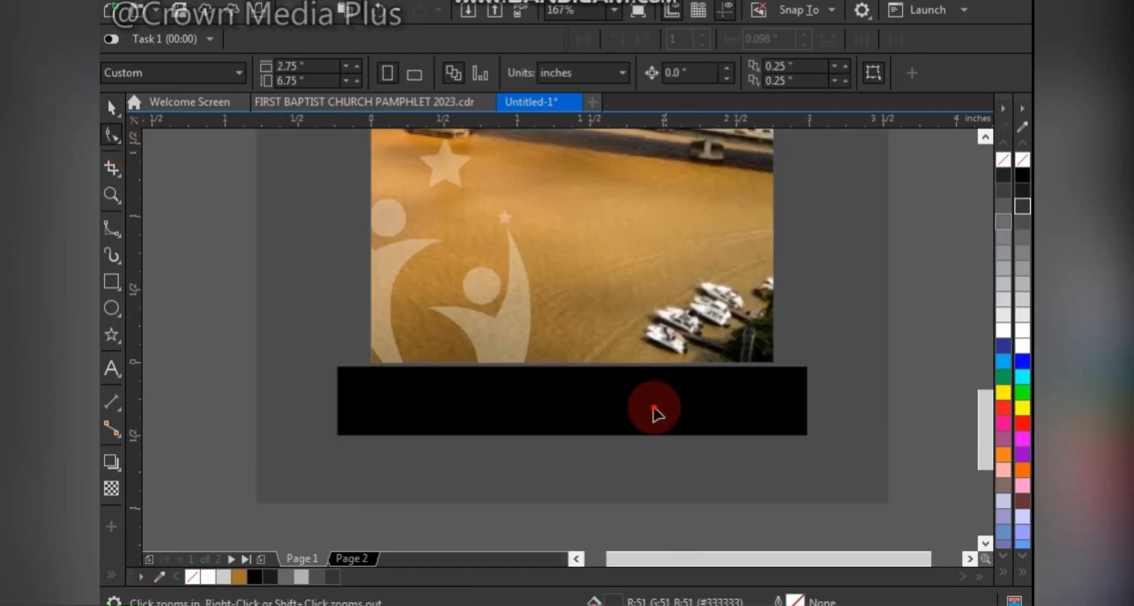
left_click(807, 367)
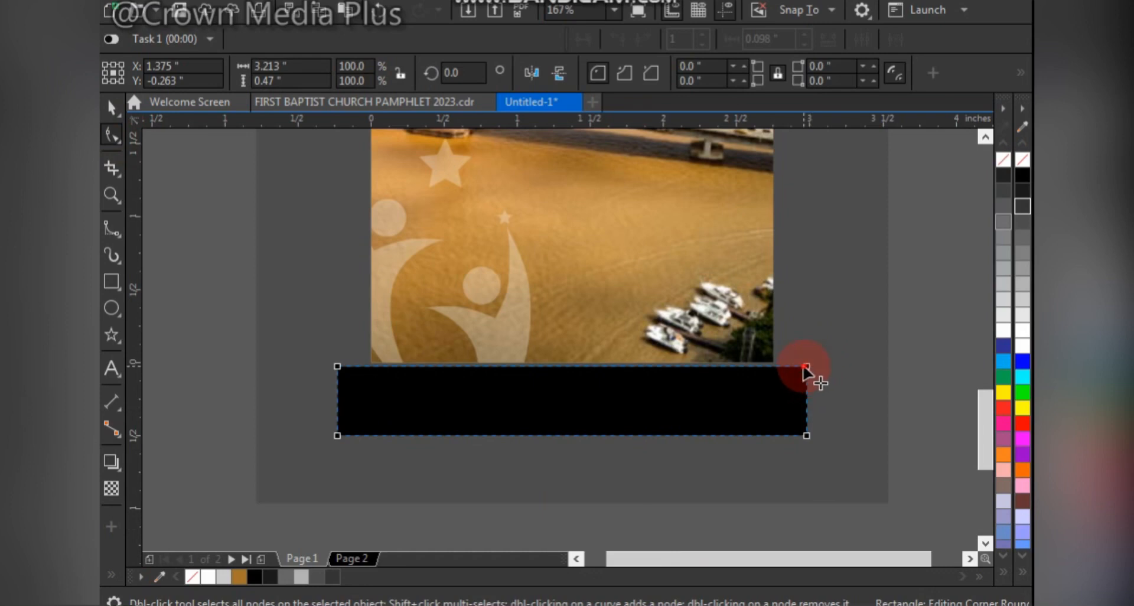
left_click_drag(807, 368, 798, 369)
left_click_drag(337, 367, 350, 368)
key("space")
left_click_drag(679, 401, 678, 401)
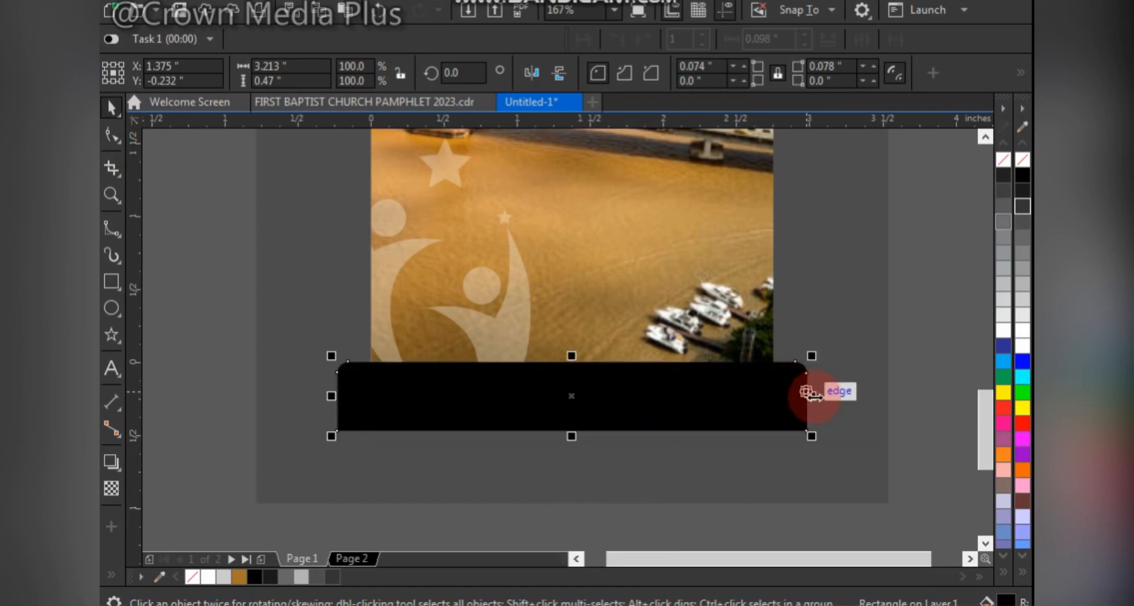
- Narrow the base to about 3.01 inches and round its upper corners to about 0.17 inch on the left and 0.16 inch on the right
left_click_drag(812, 396, 798, 406)
key("space")
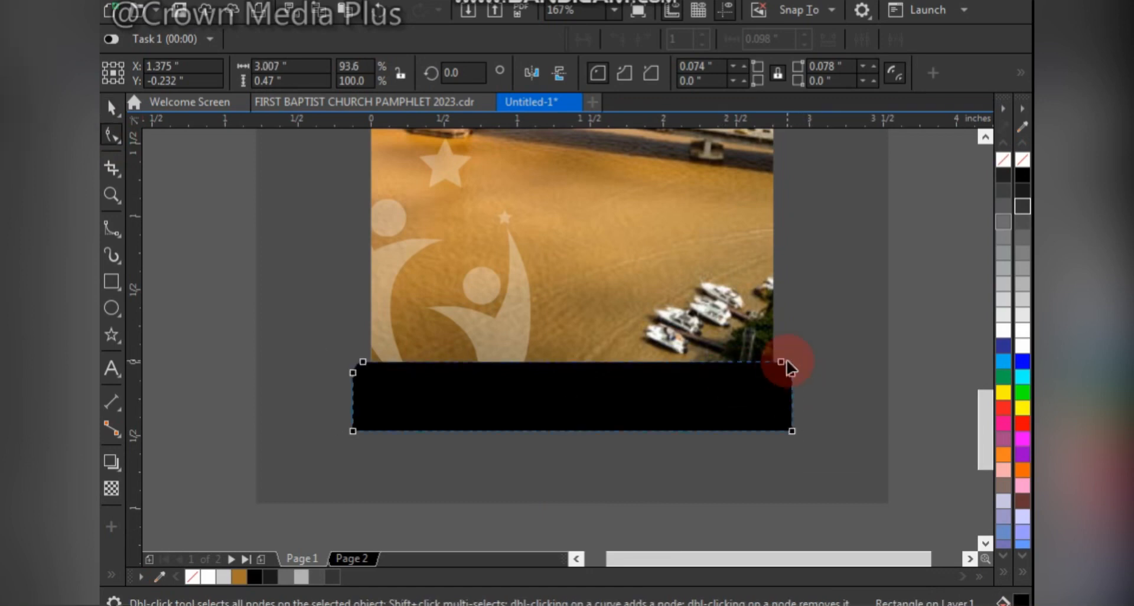
left_click_drag(775, 371, 768, 363)
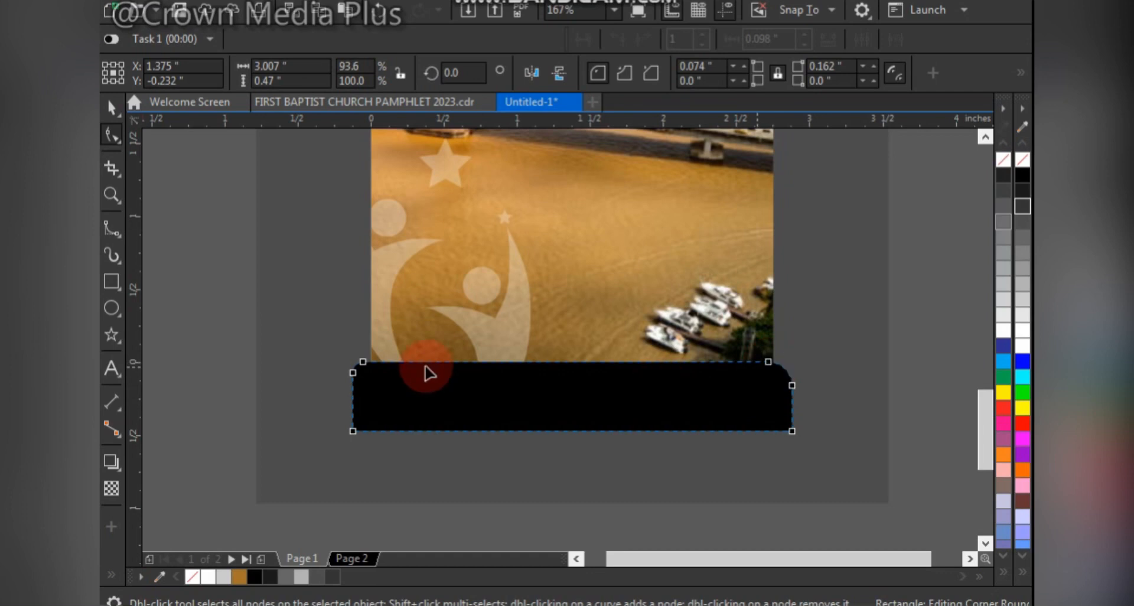
left_click_drag(365, 362, 377, 363)
key("space")
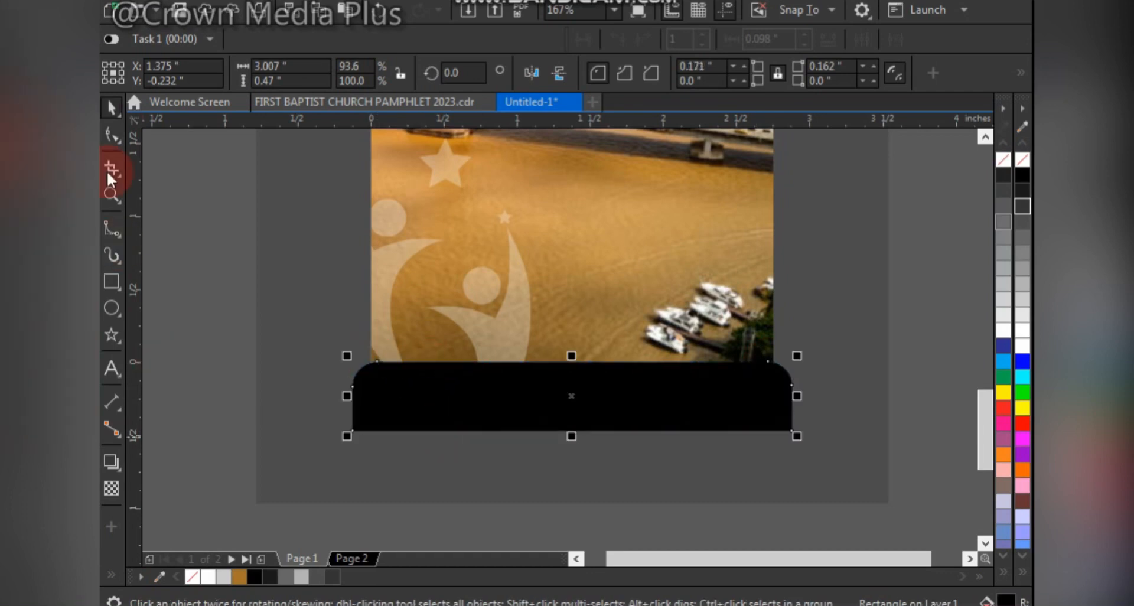
- Draw a small foot rectangle about 0.46 by 0.07 inches under the base's left side and fill it black
left_click(113, 282)
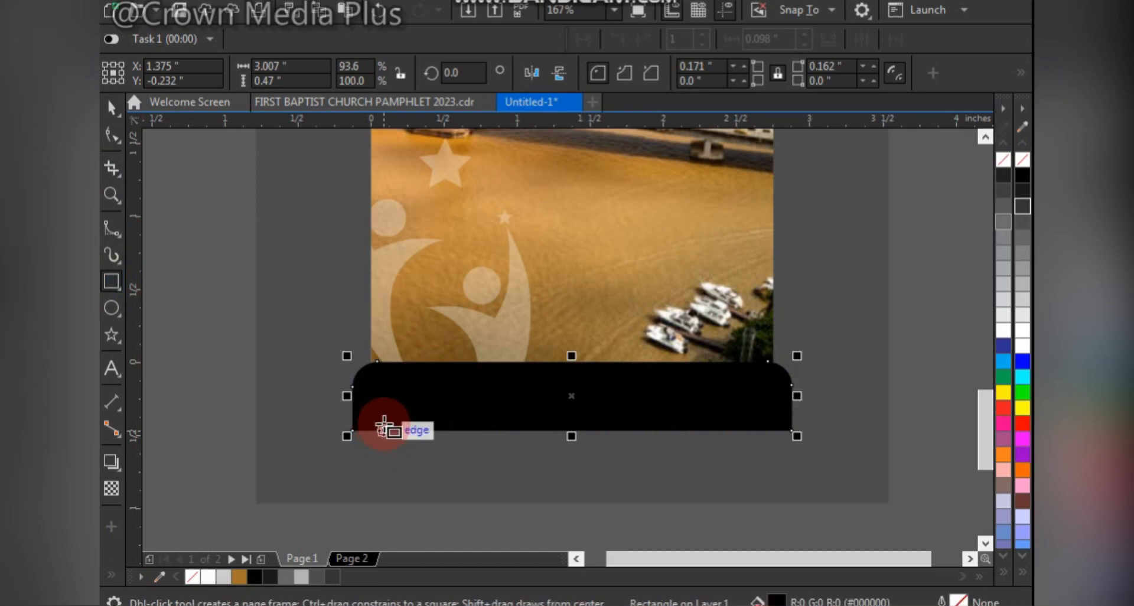
left_click_drag(384, 431, 450, 440)
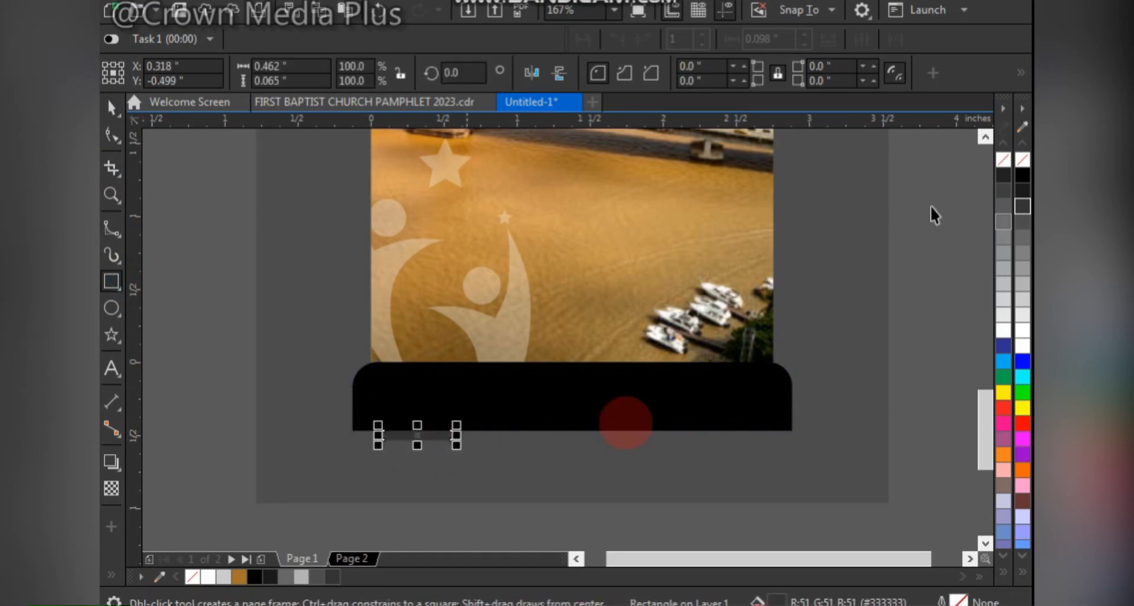
key("space")
left_click(1024, 176)
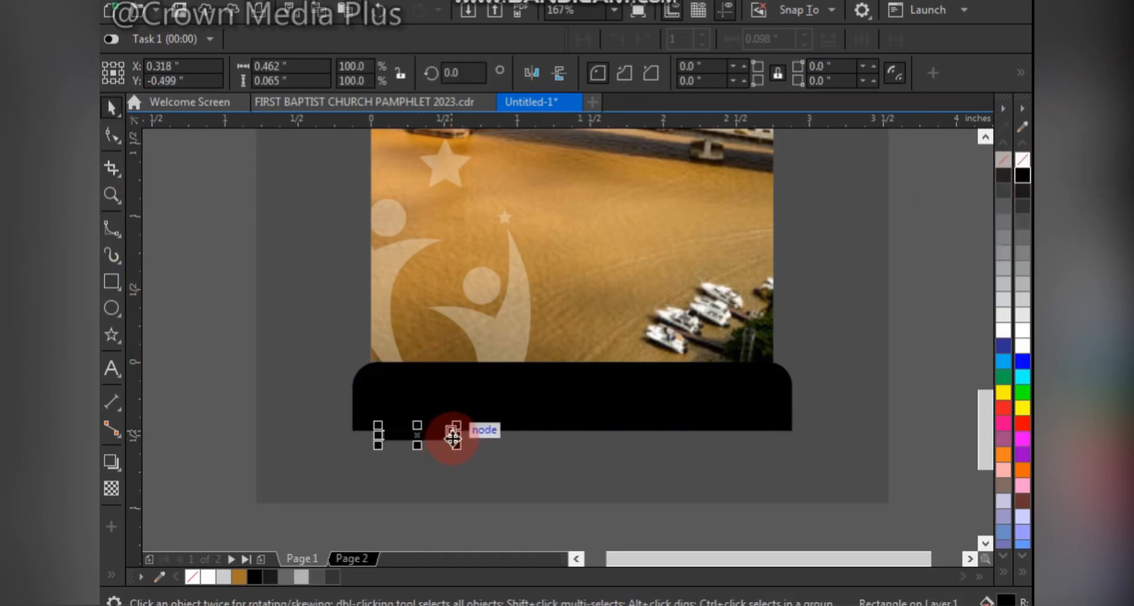
- Resize the foot to about 0.26 by 0.09 inches, copy it to the right side, and center the grouped feet on the base
left_click_drag(448, 435, 700, 436)
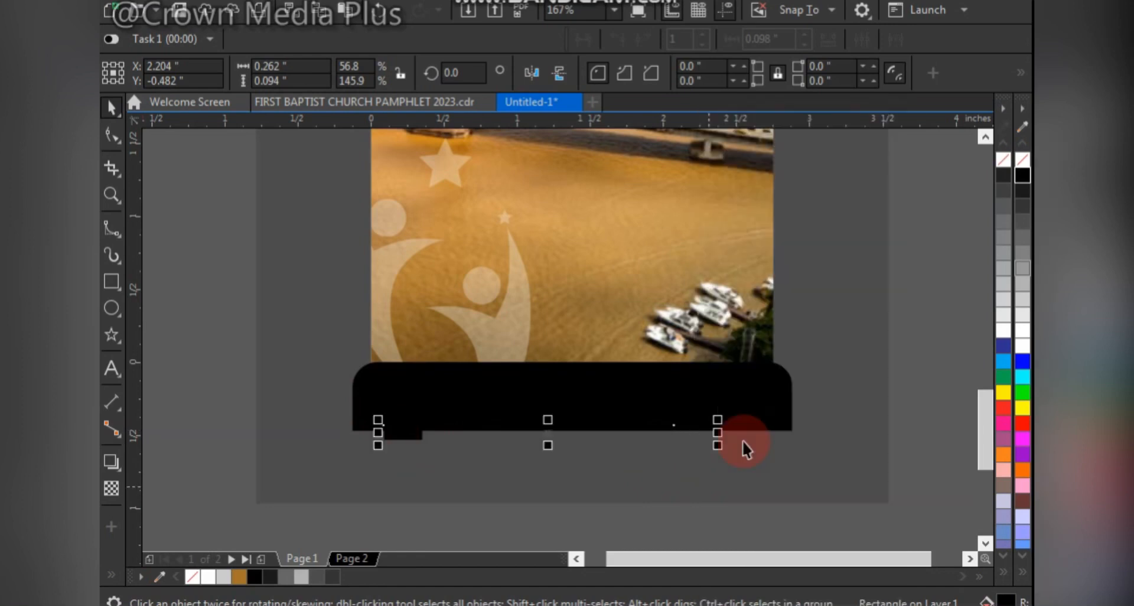
key("ctrl+g")
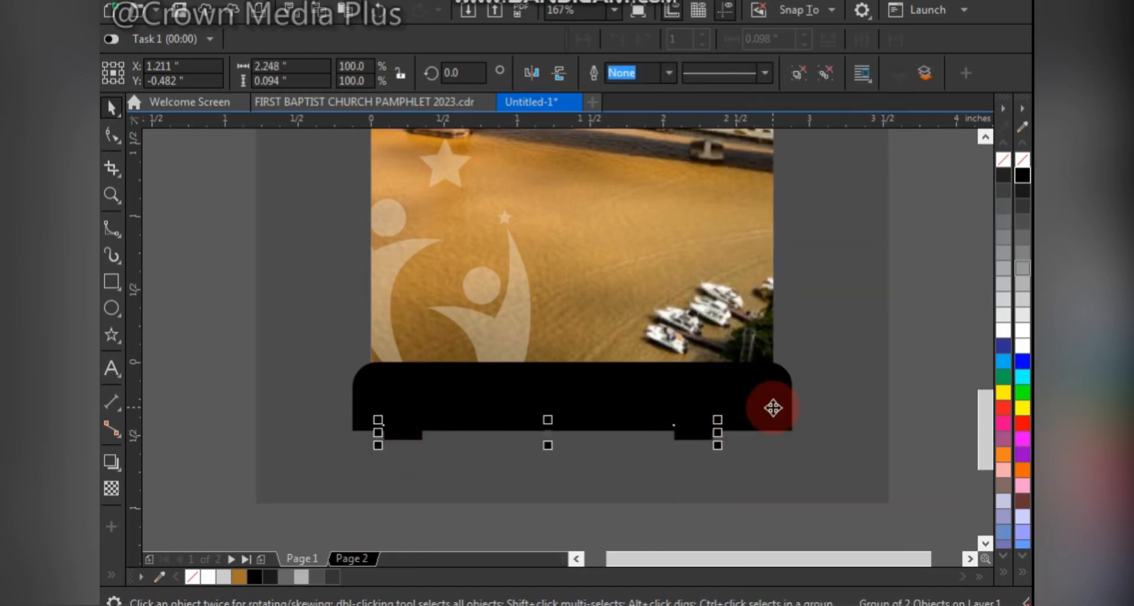
left_click(772, 406, "shift")
scroll(754, 421, "down", 2)
left_click(744, 495)
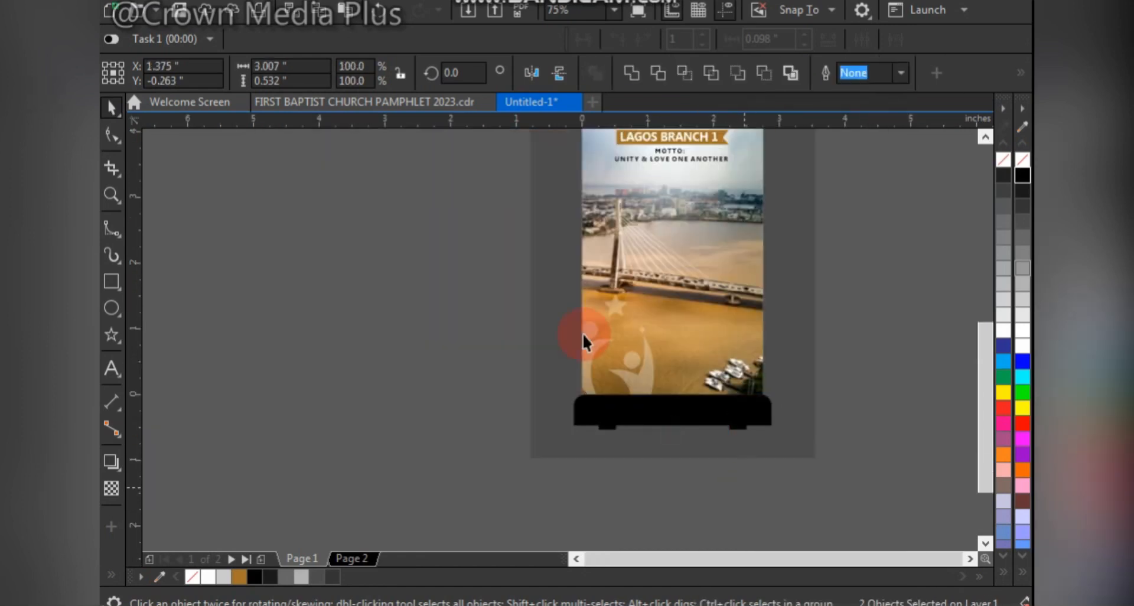
key("Escape")
- Group and center the banner and stand elements on the gray backdrop, and preview the design full screen
scroll(572, 377, "down", 1)
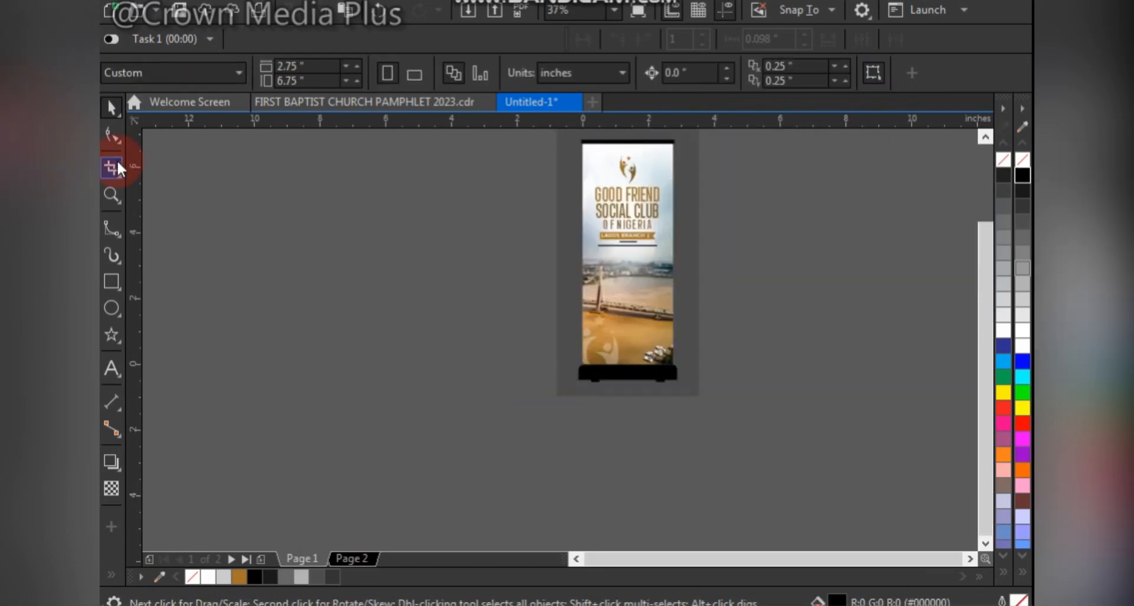
left_click_drag(552, 410, 414, 513)
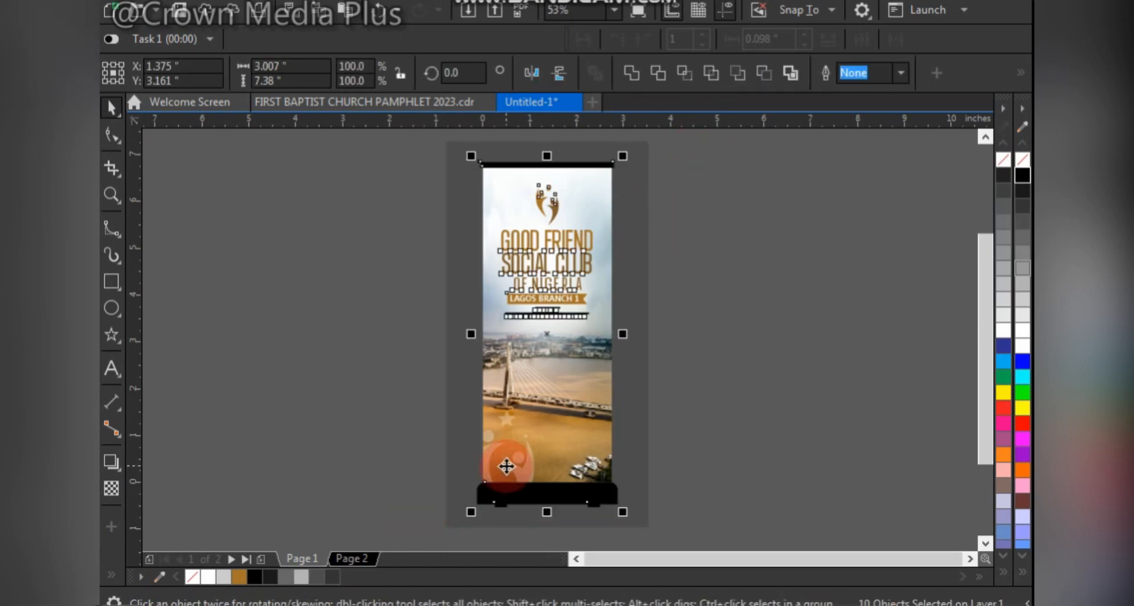
left_click(635, 230)
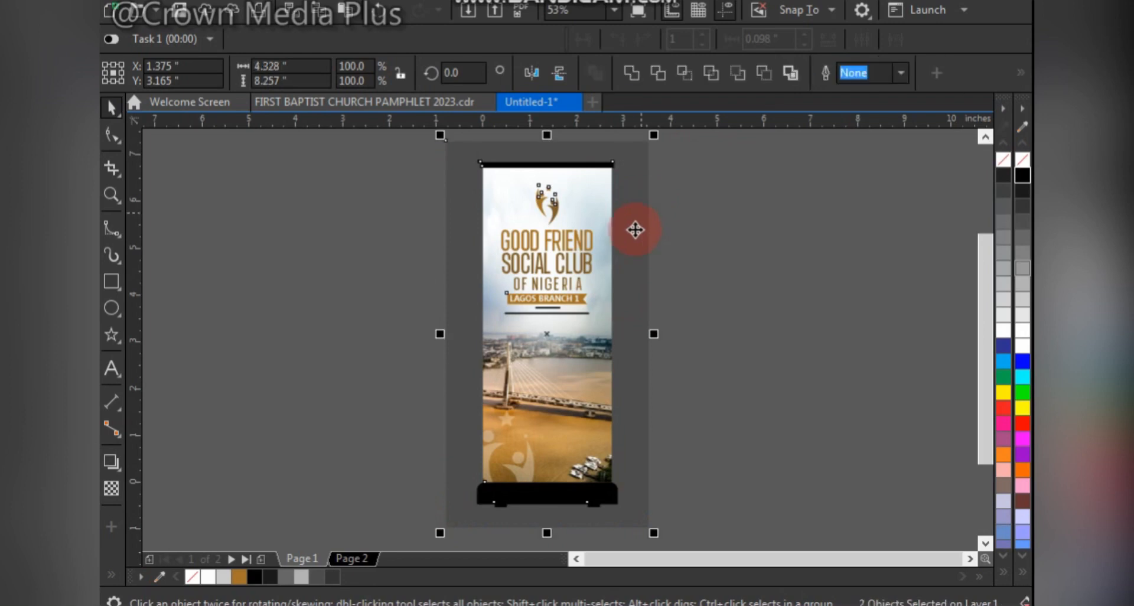
left_click(685, 193)
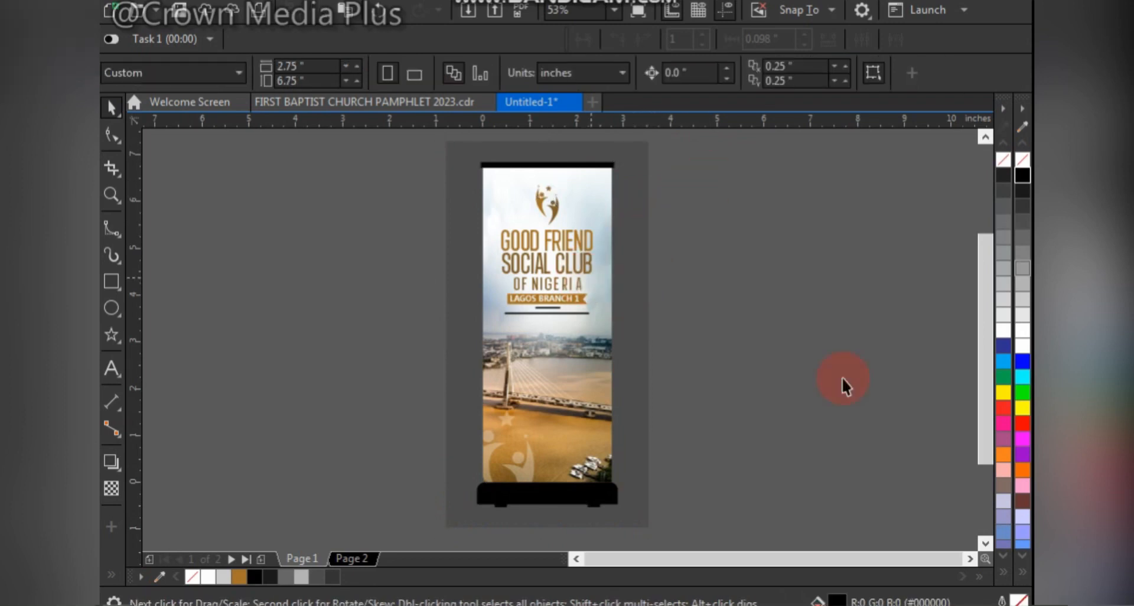
key("F9")
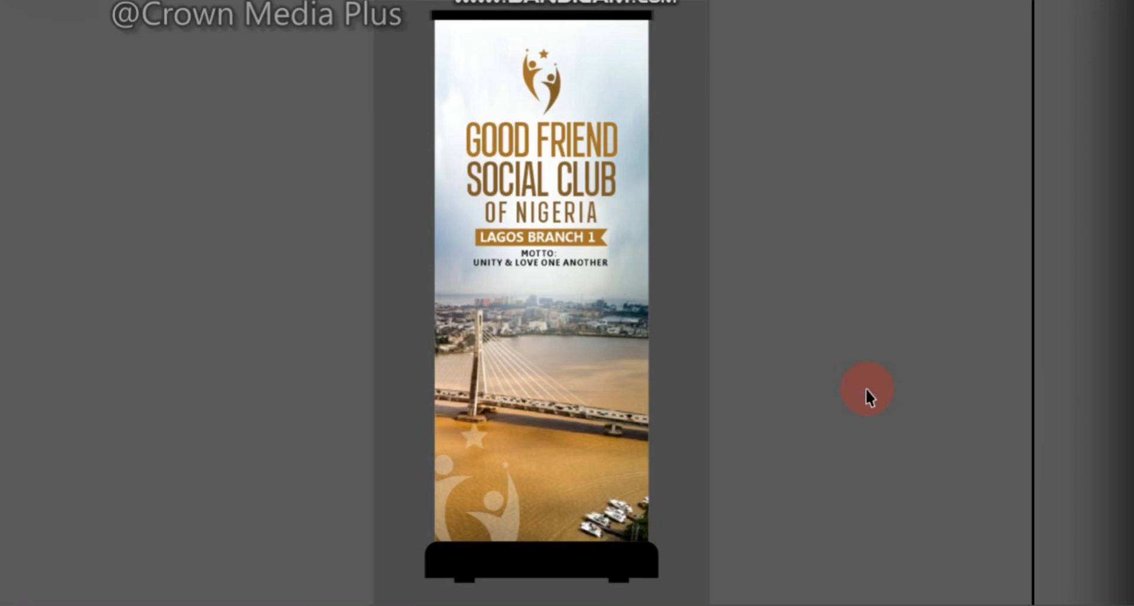
key("F9")
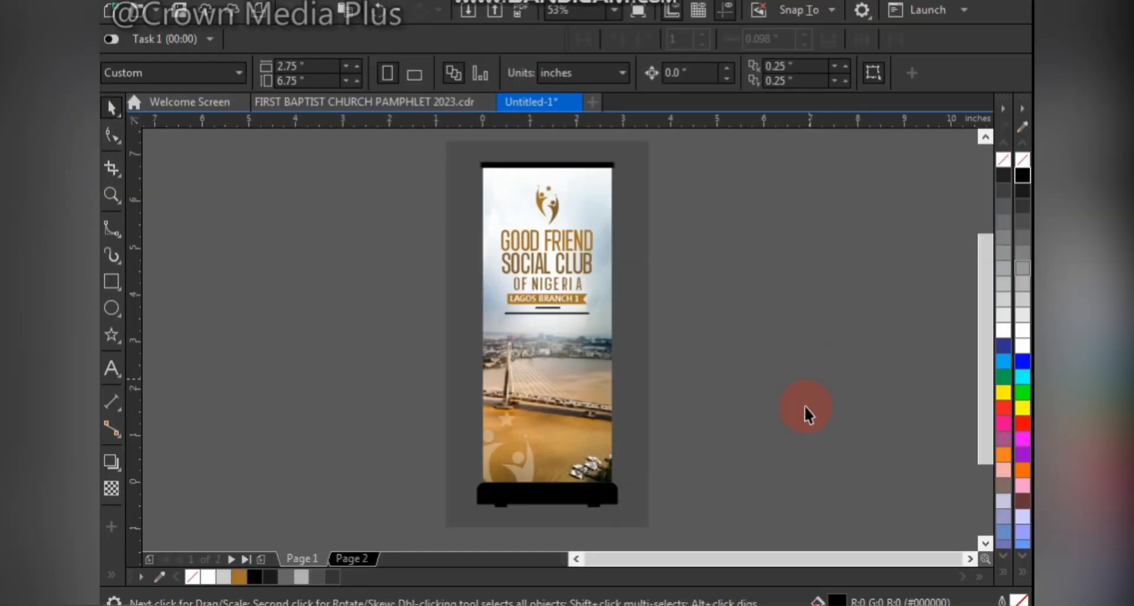